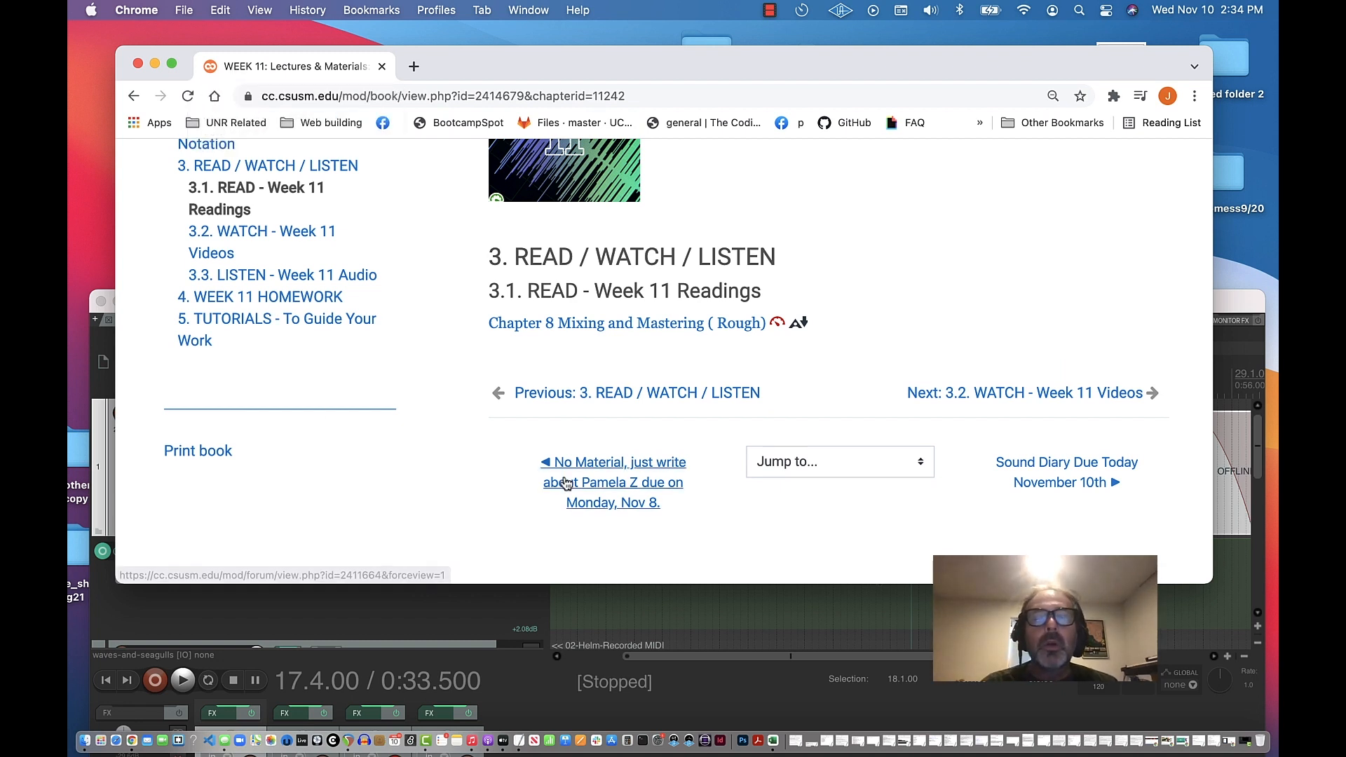
- Open the Chapter 8 Mixing and Mastering (Rough) reading and skim ahead to mixing steps ten to thirteen
click(641, 326)
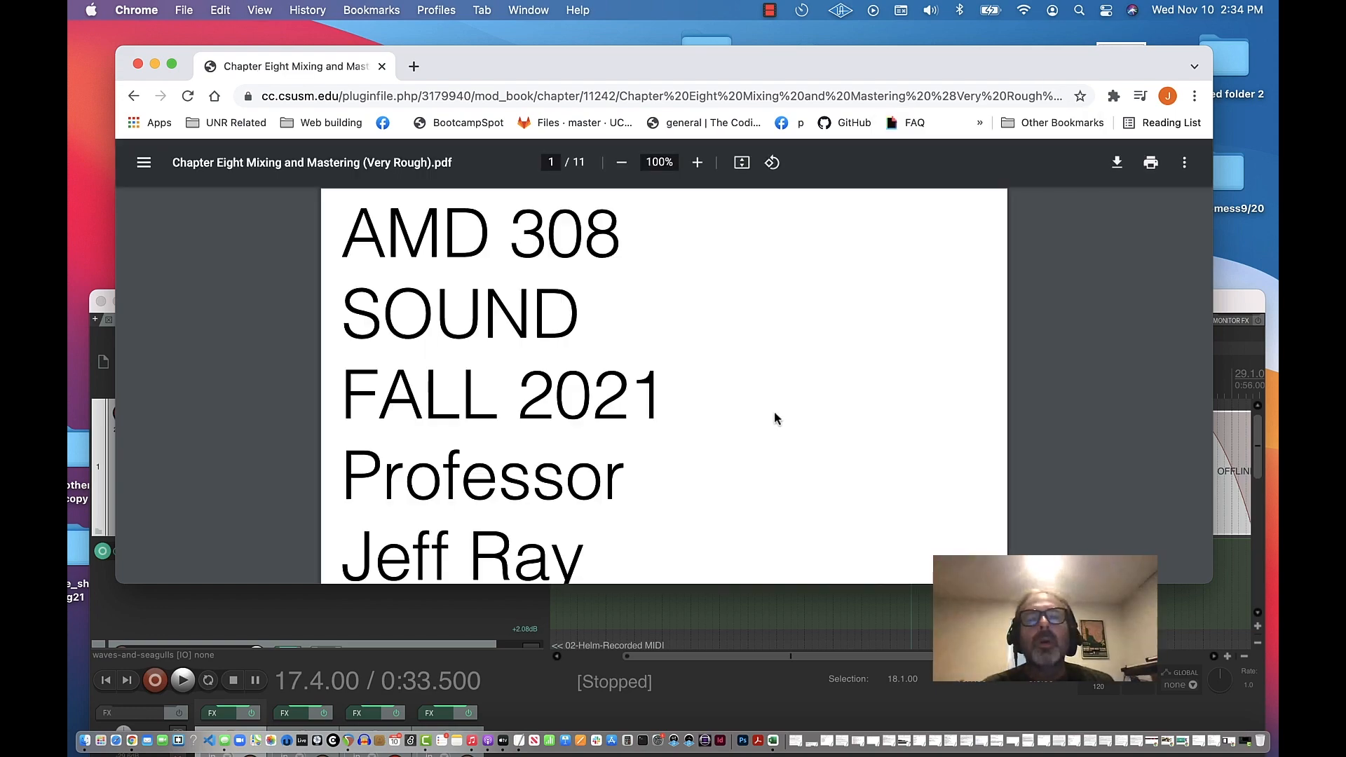
scroll(775, 415, down, 20)
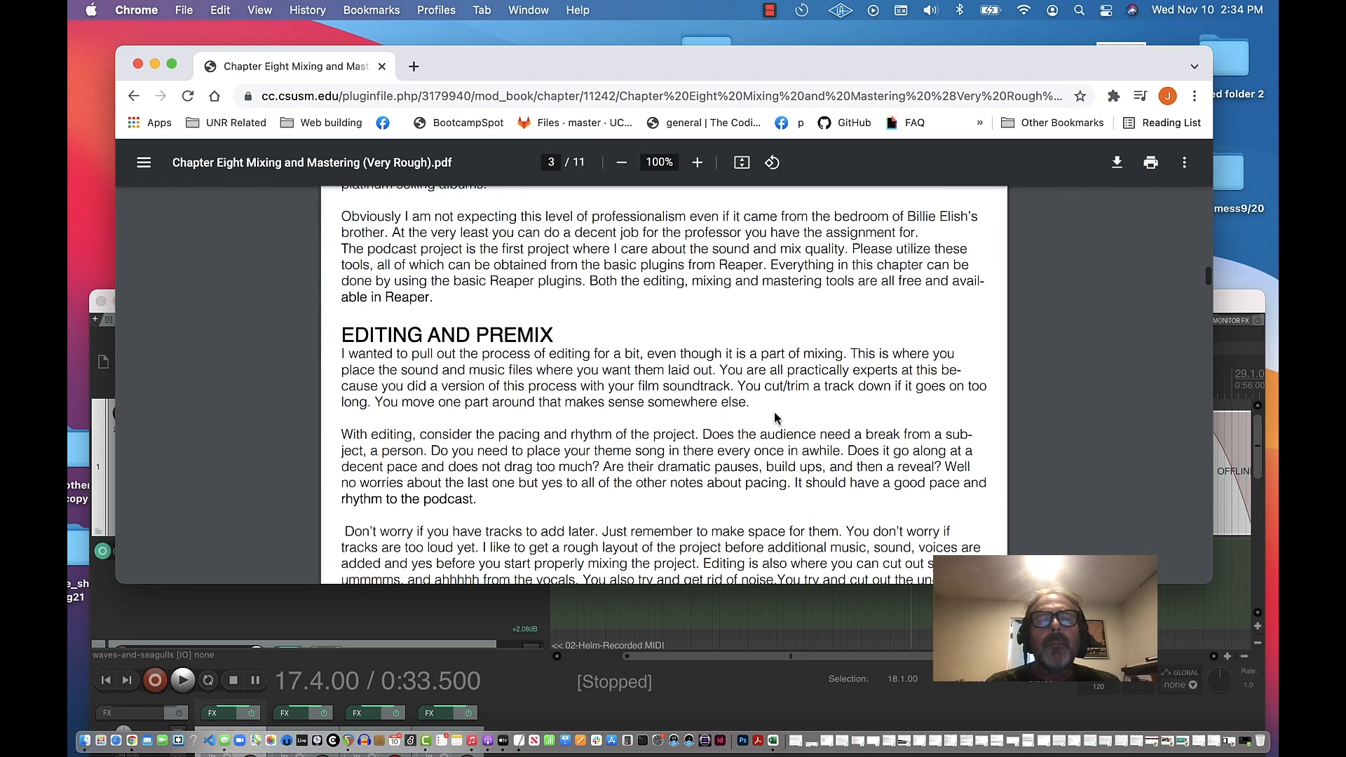
scroll(774, 418, down, 10)
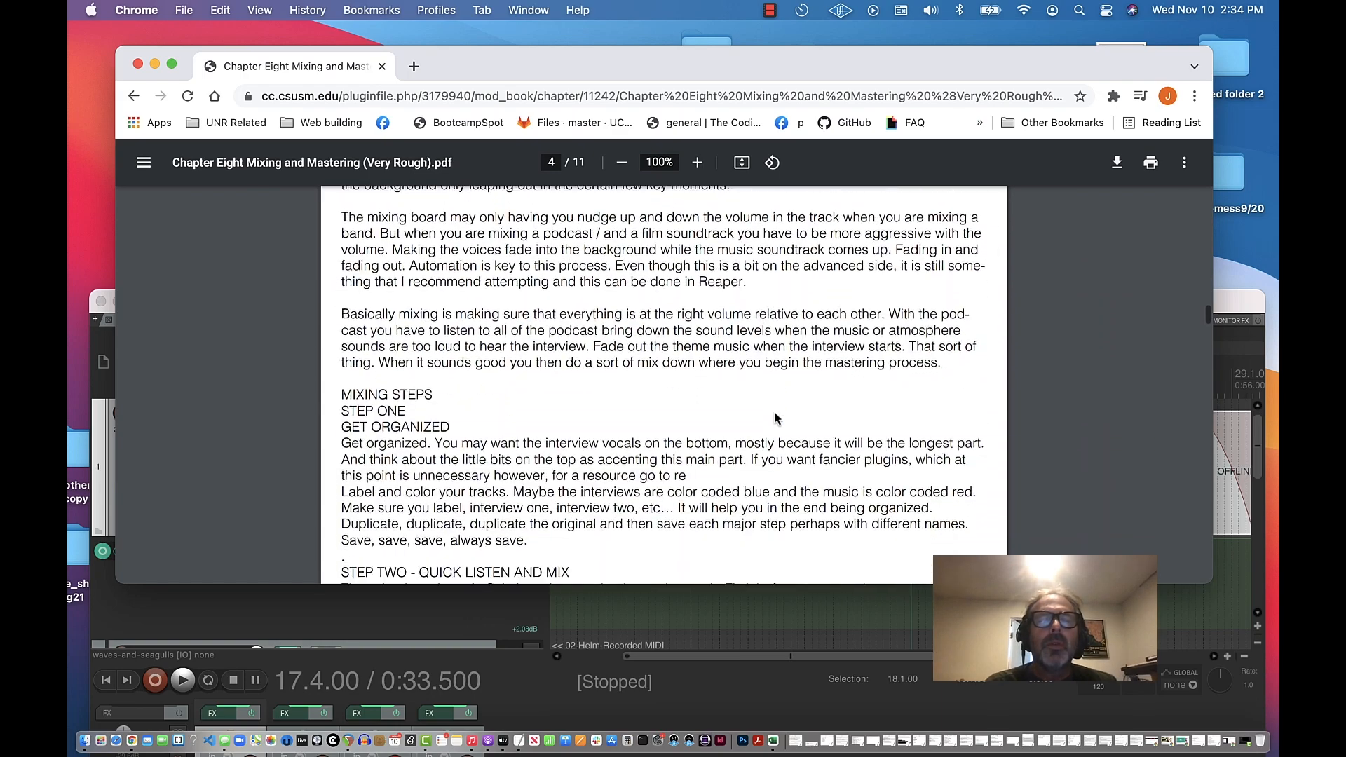
scroll(775, 419, down, 20)
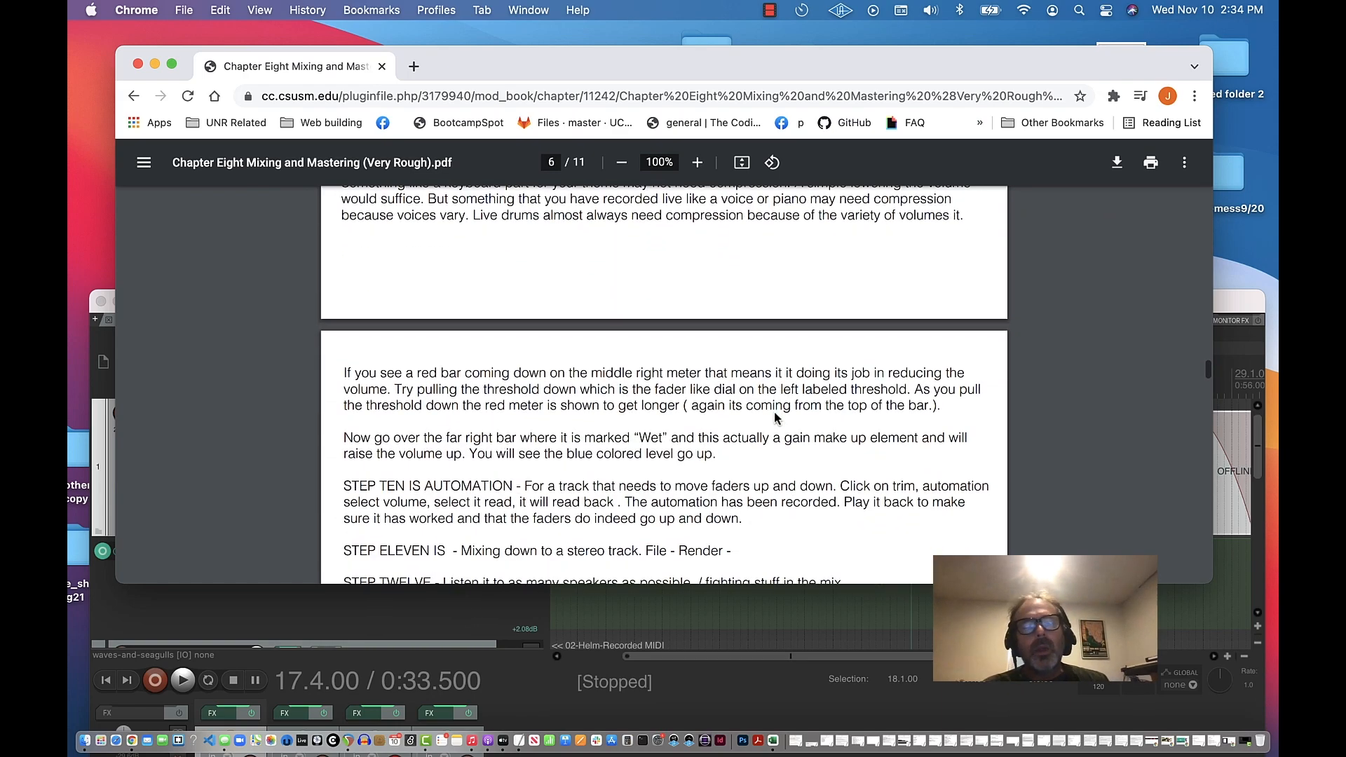
scroll(775, 418, down, 5)
scroll(774, 418, up, 3)
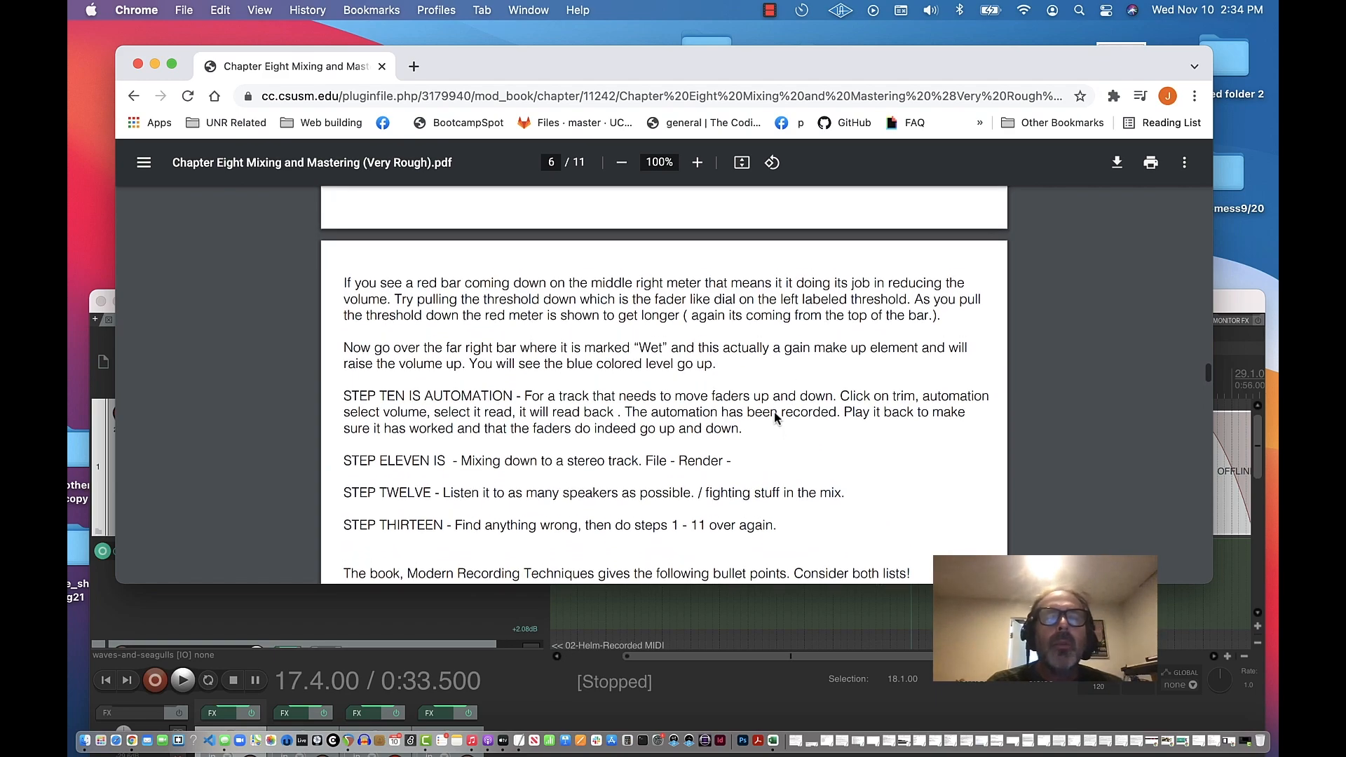
- Review the chapter's mixing steps and additional thoughts, then return to the sections on getting organized, quick listening and gain staging
scroll(774, 418, up, 10)
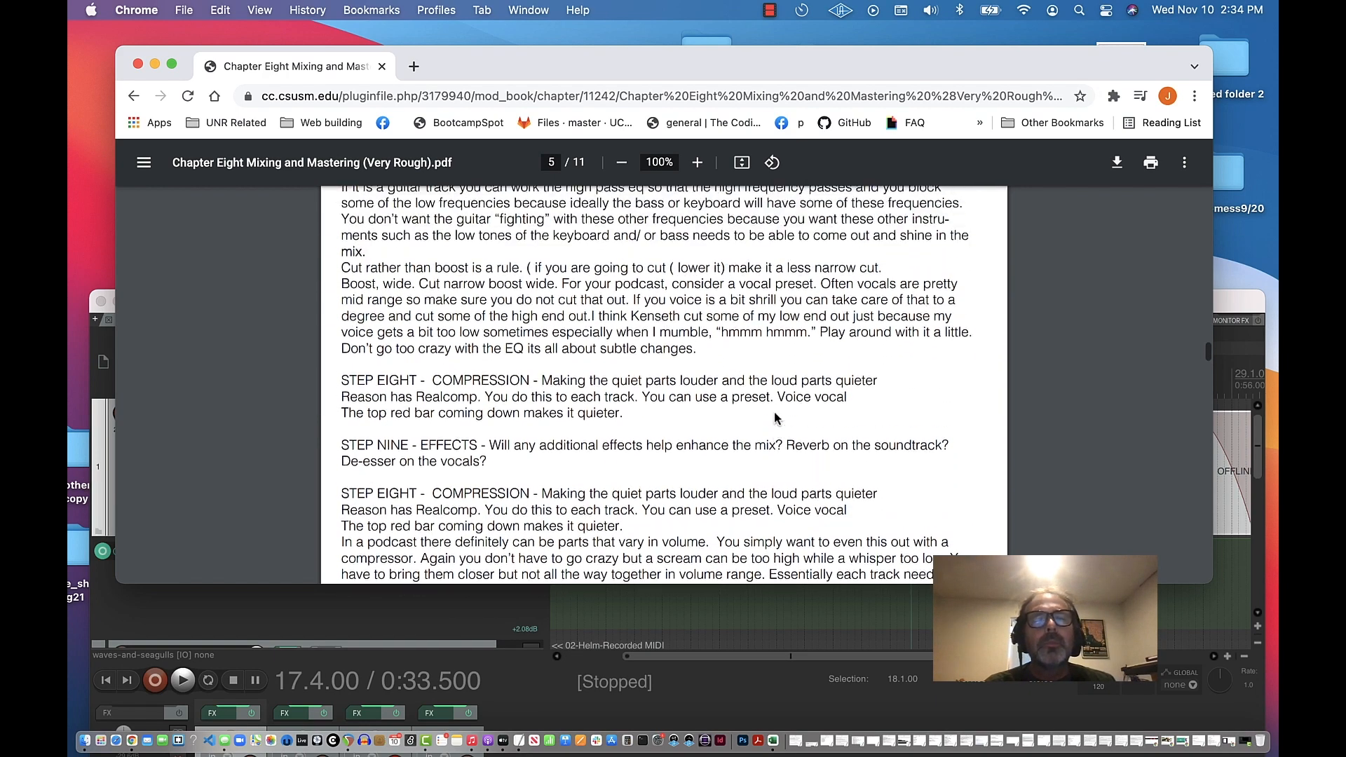
scroll(774, 418, up, 10)
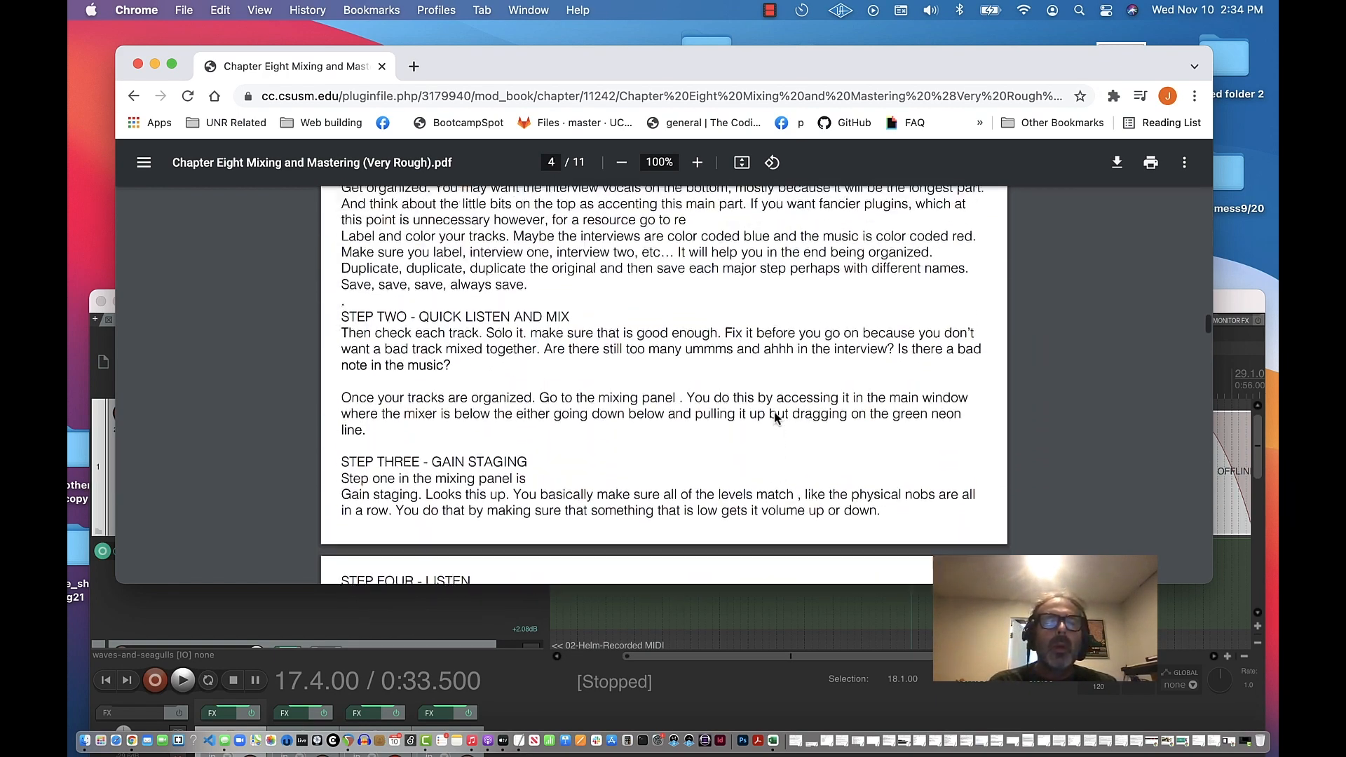
scroll(775, 417, up, 8)
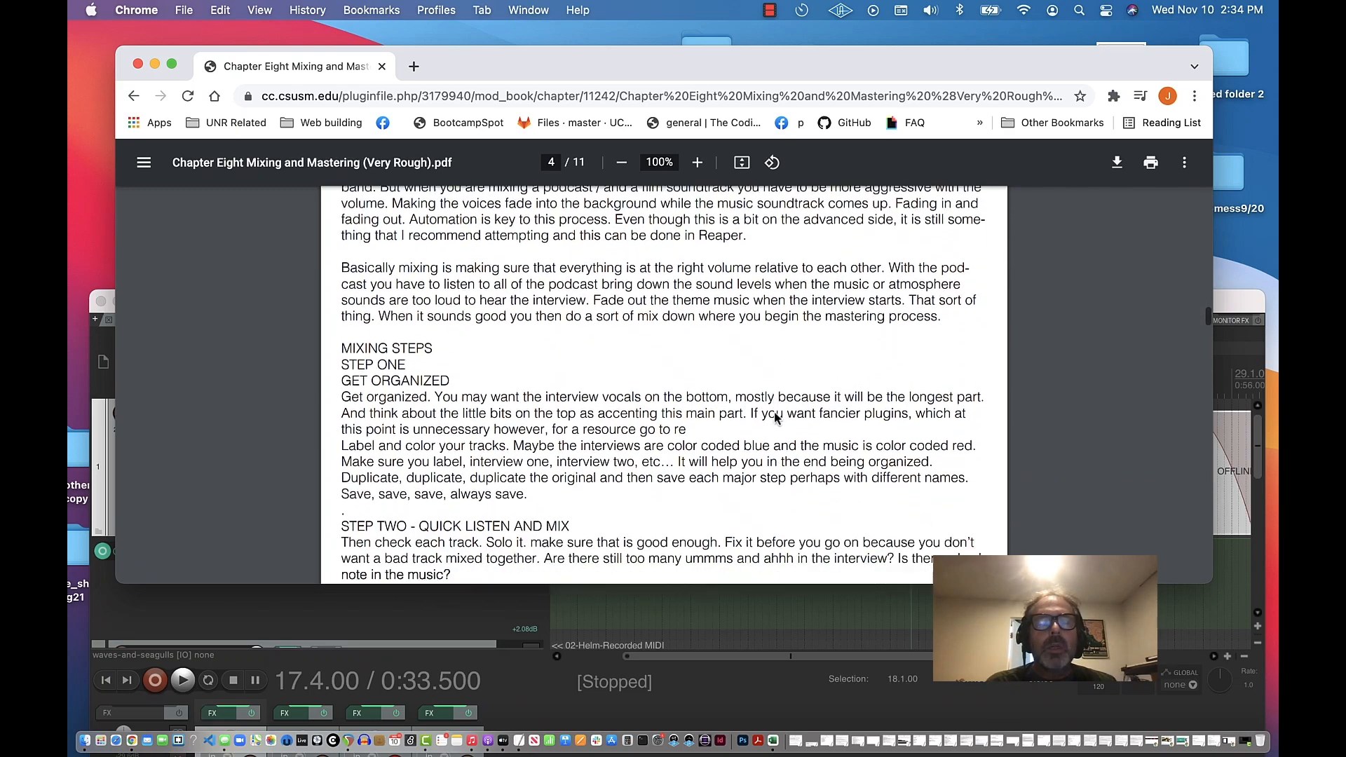
scroll(774, 418, down, 8)
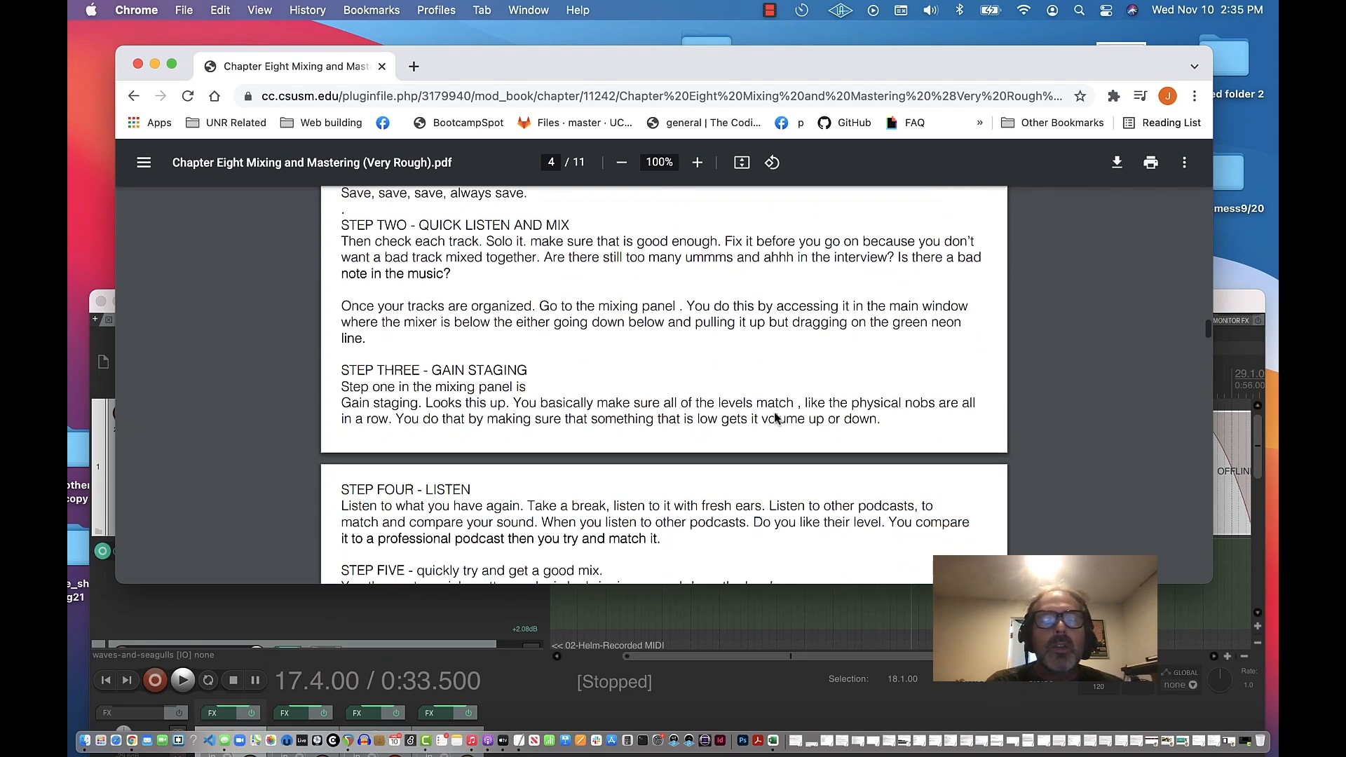
scroll(775, 419, down, 10)
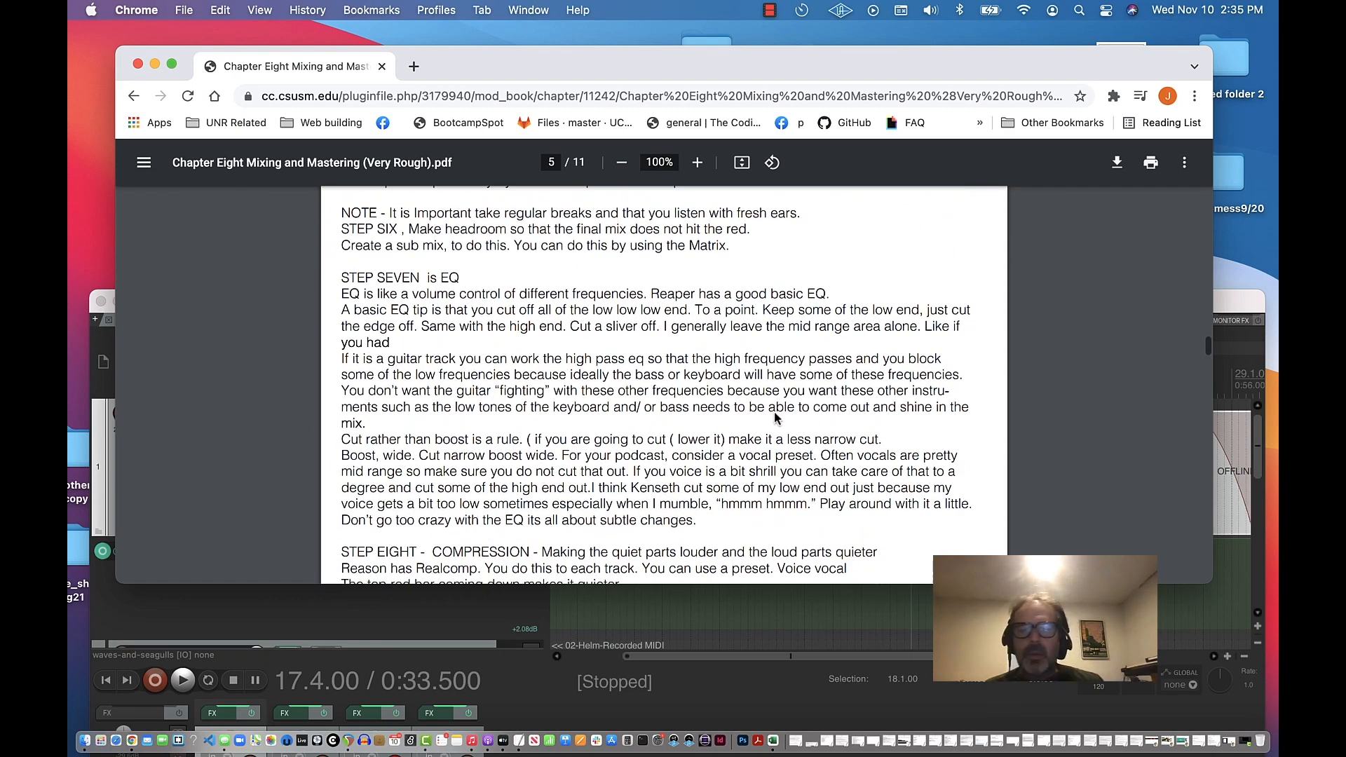
scroll(775, 418, down, 2)
scroll(774, 418, up, 5)
scroll(775, 418, down, 1)
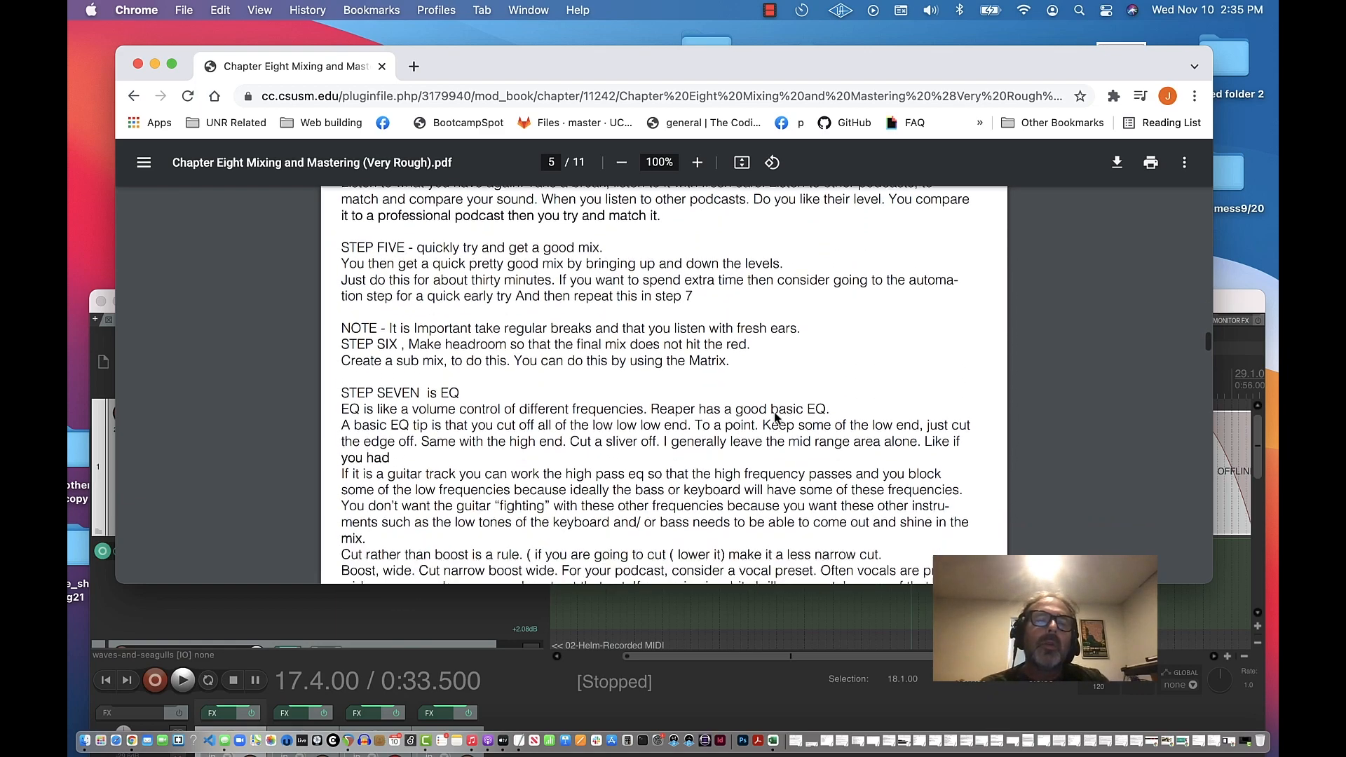
scroll(775, 417, down, 15)
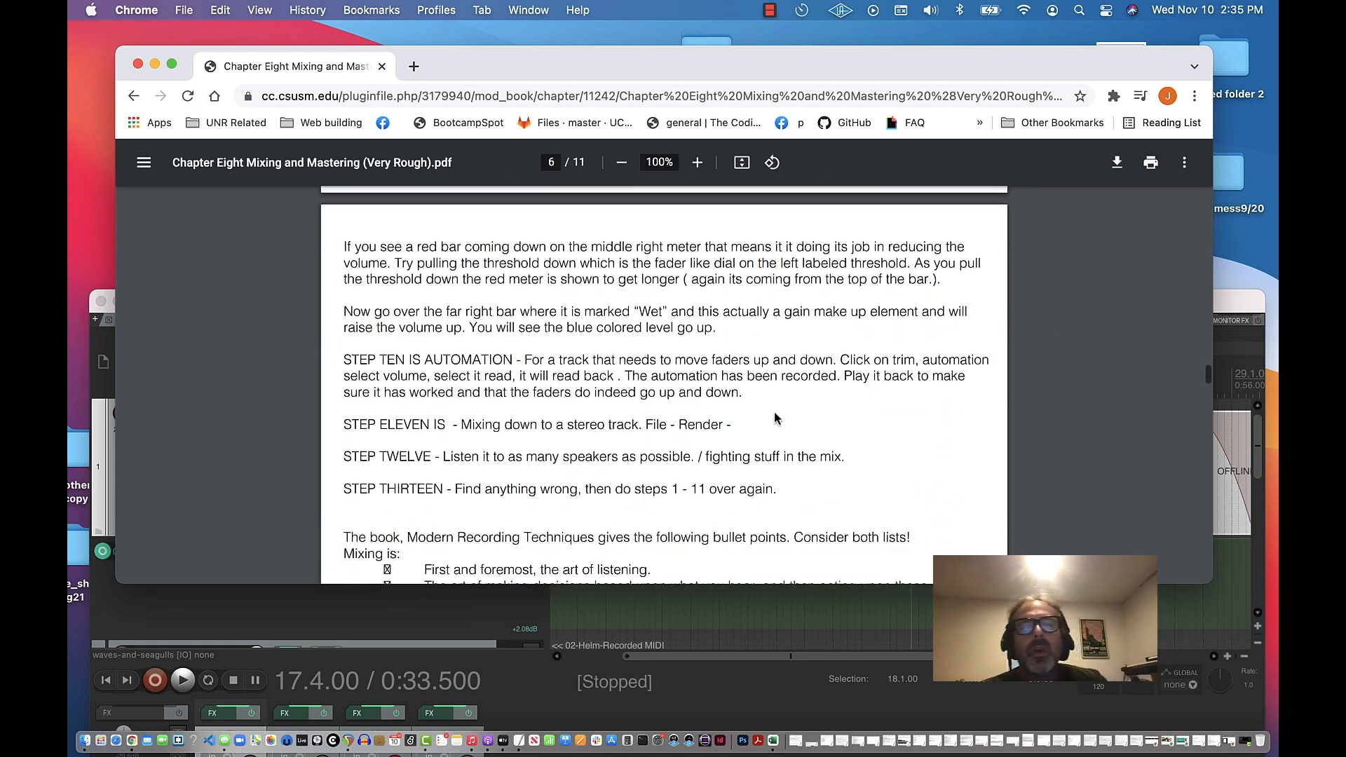
scroll(774, 418, down, 10)
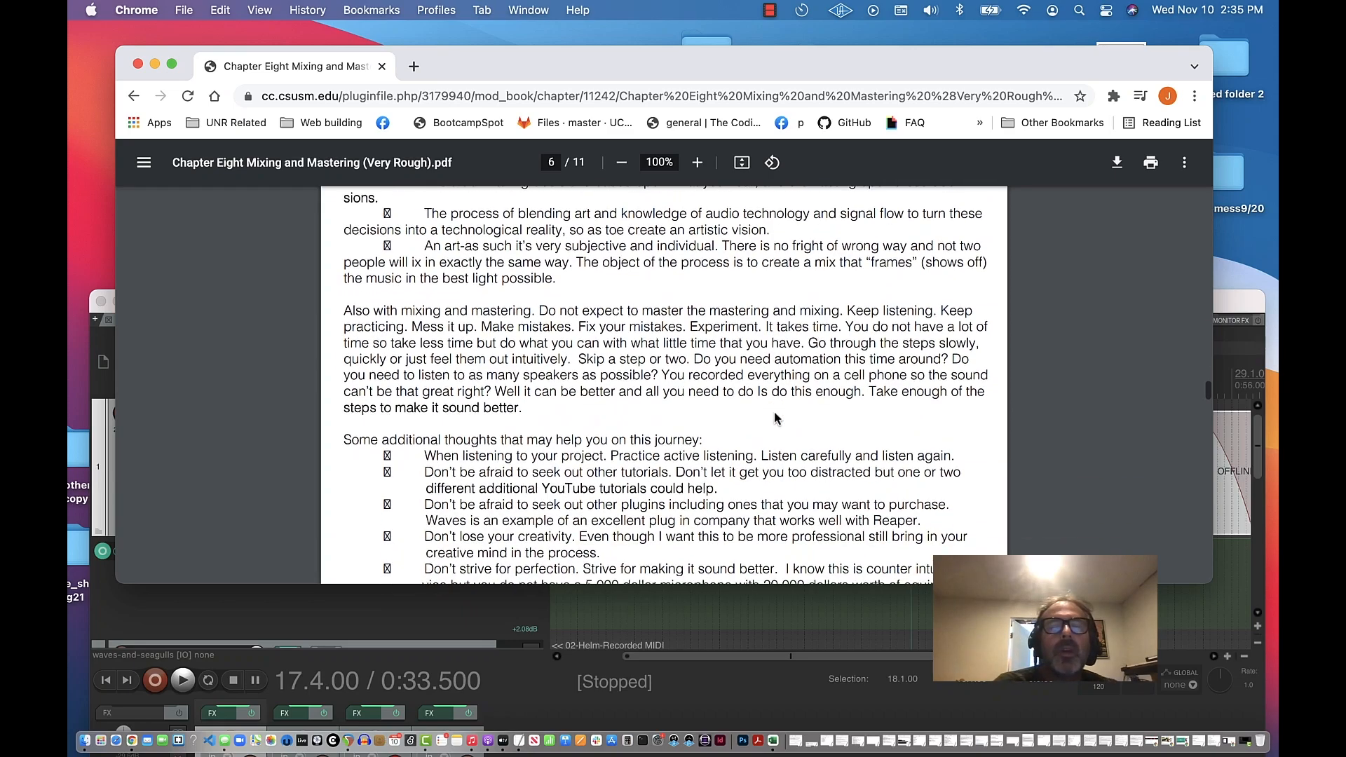
scroll(775, 418, up, 20)
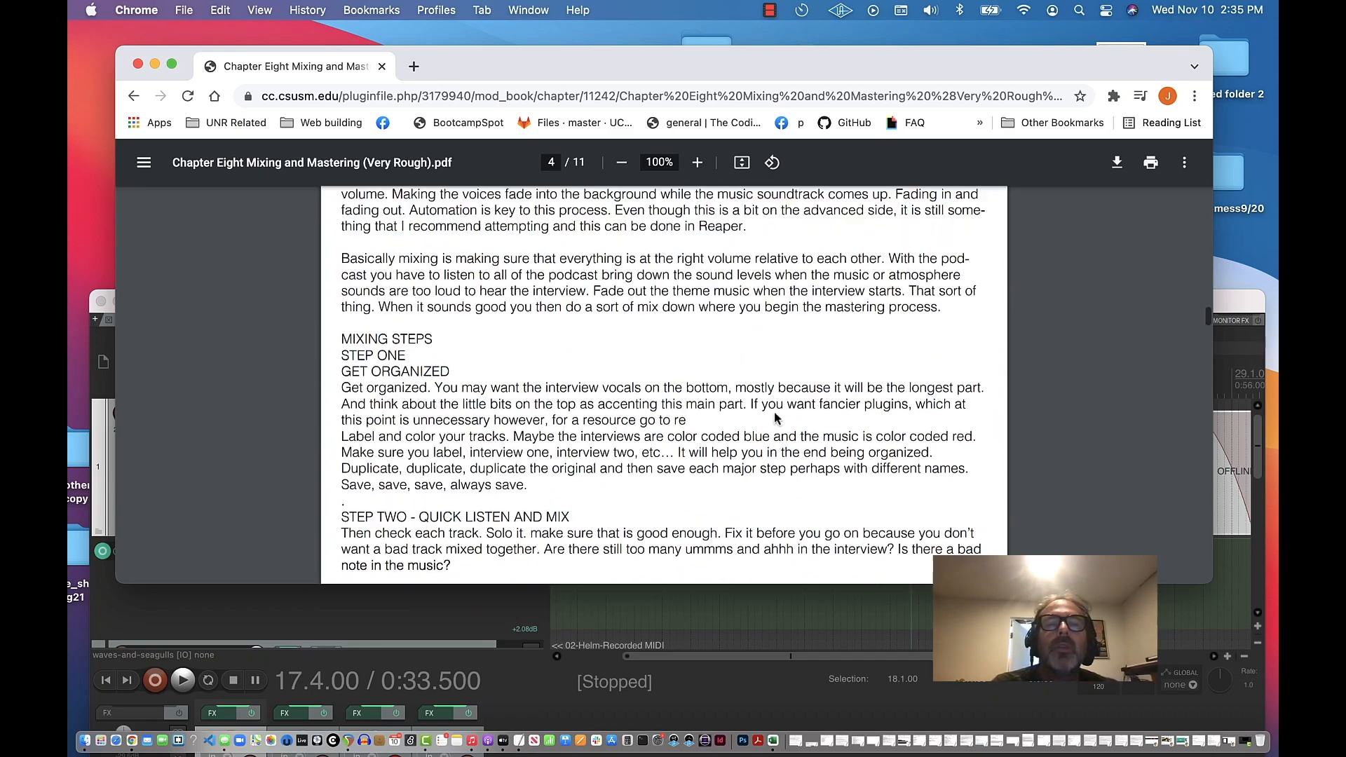
scroll(782, 463, down, 4)
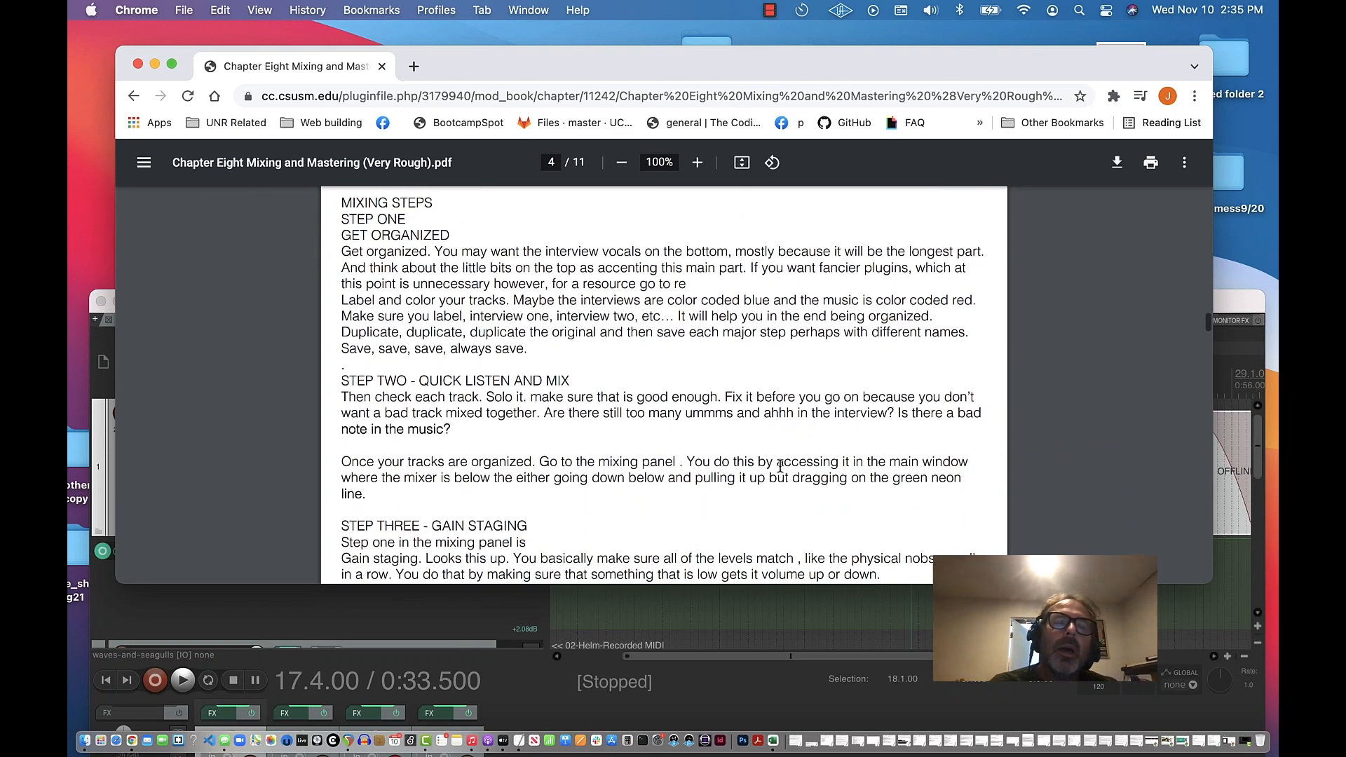
scroll(779, 465, up, 6)
scroll(779, 465, down, 15)
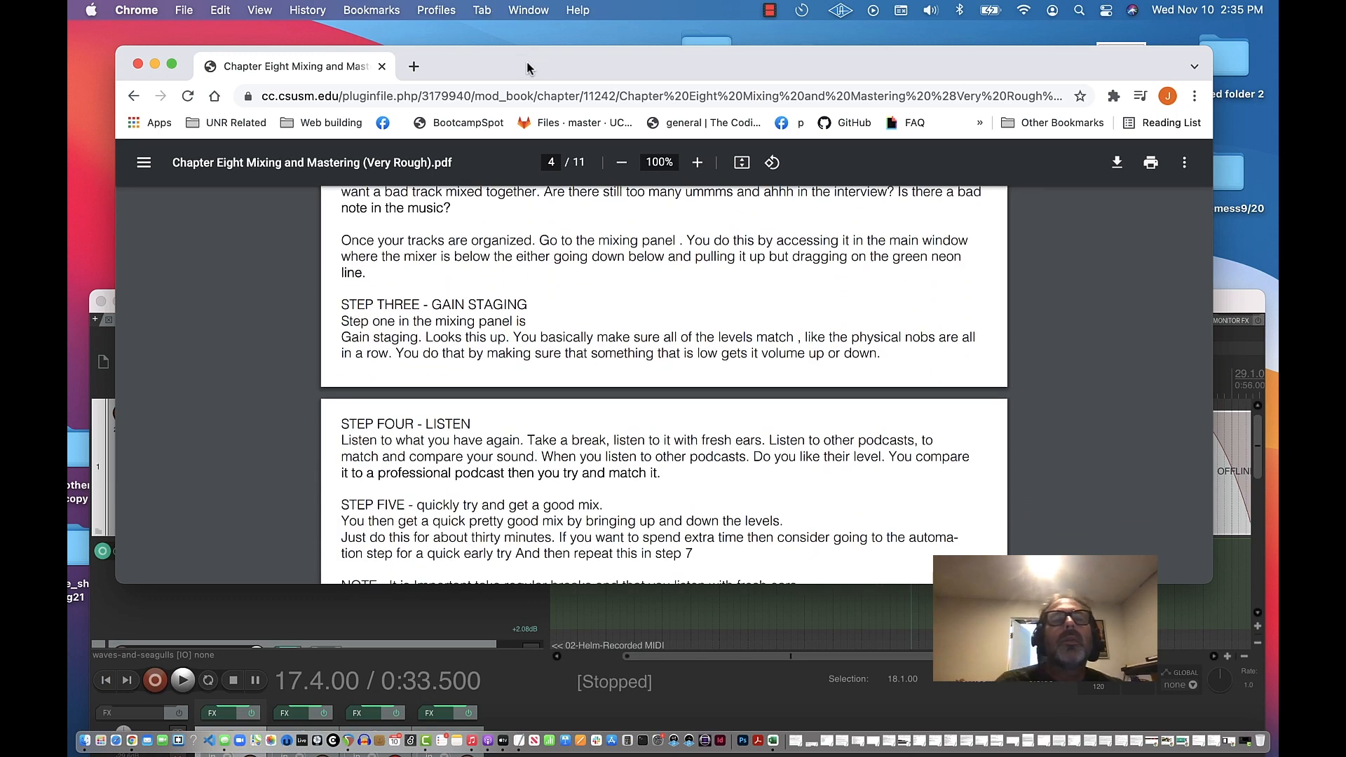
- Move the browser window out of the way, switch to the reaper_test_two project in REAPER and reposition its window to show tracks and mixer
drag(527, 61, 616, 397)
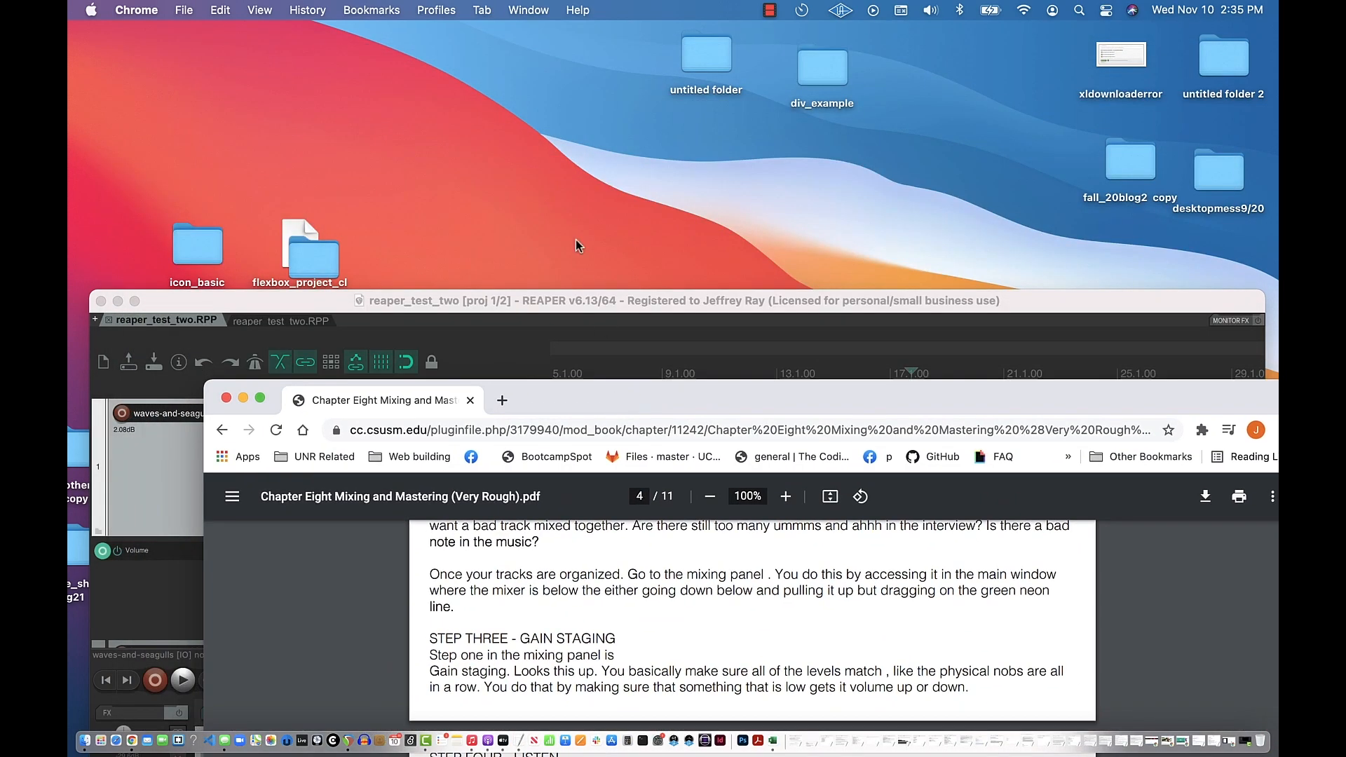
click(244, 315)
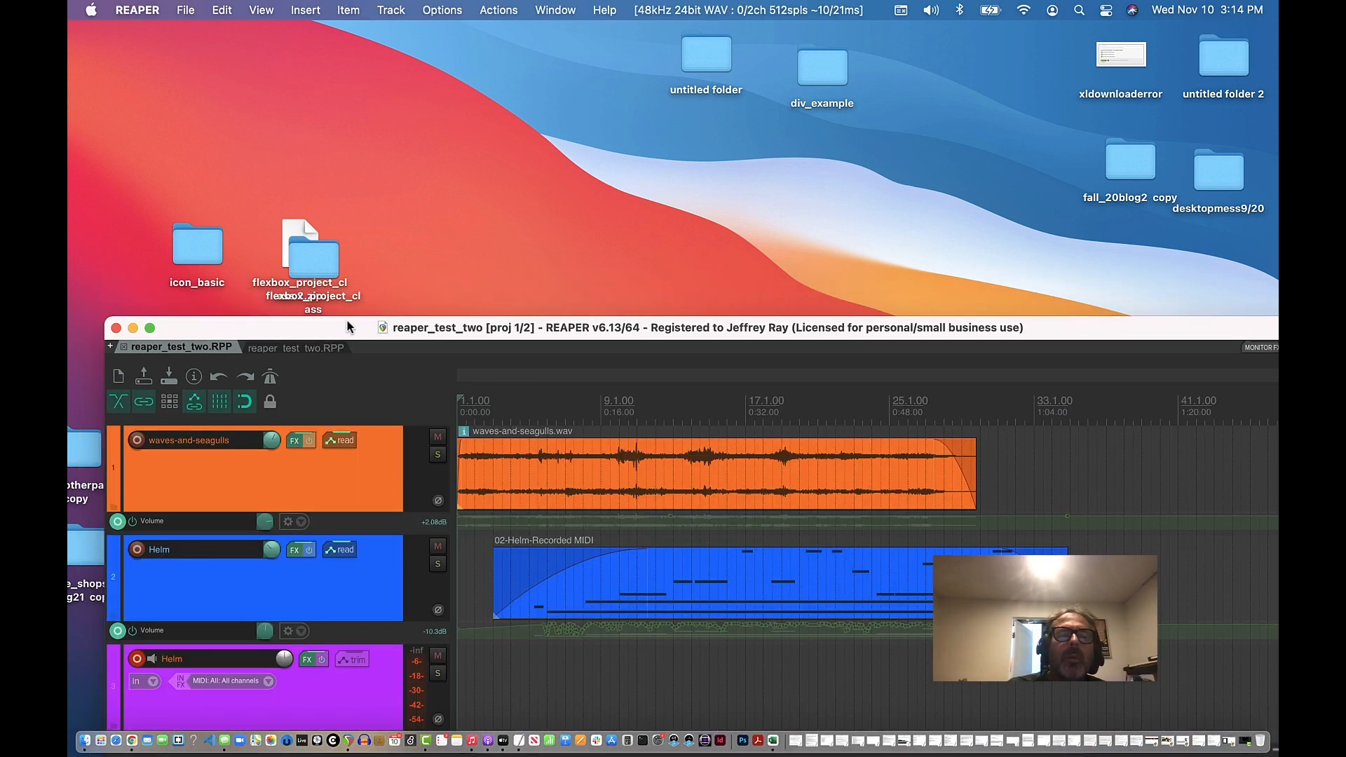
drag(349, 328, 306, 54)
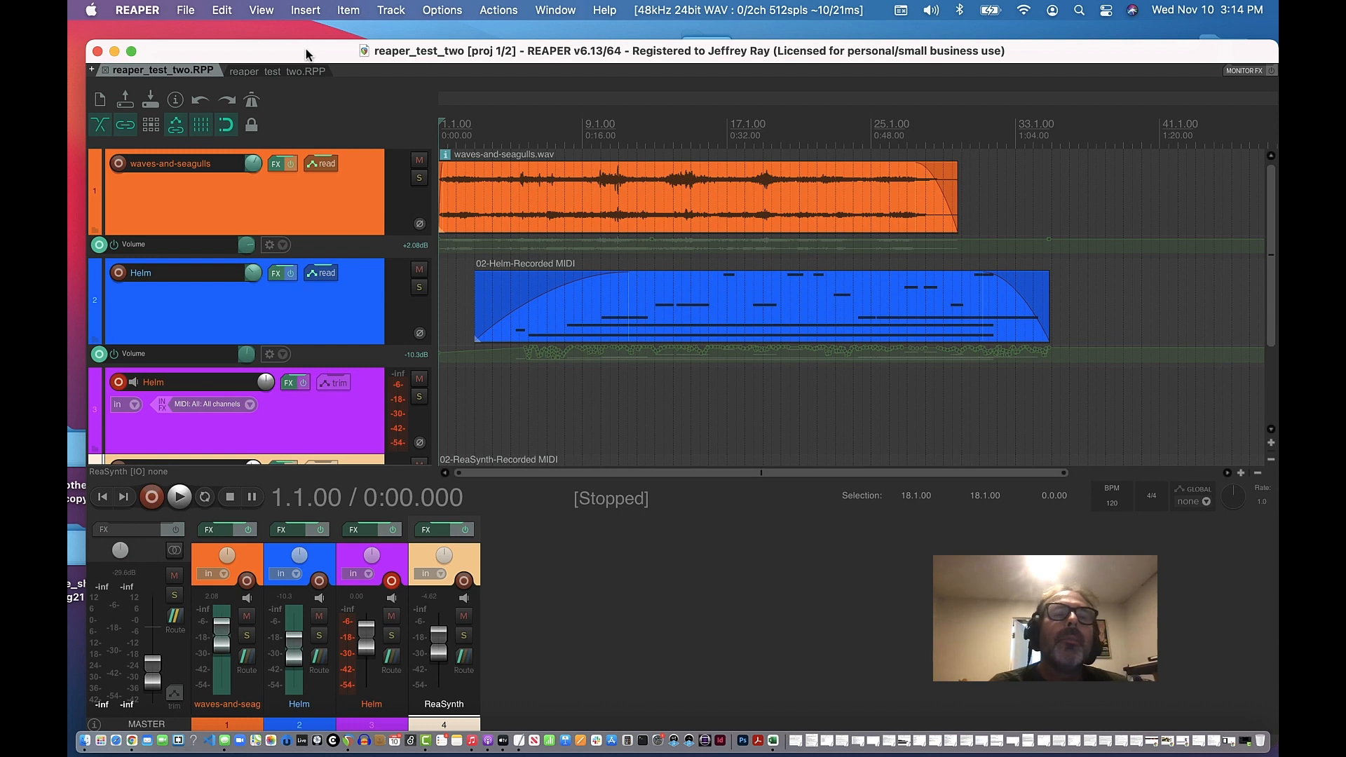
- Select the waves-and-seagulls track and open the Theme Adjuster / Color Controls
click(303, 207)
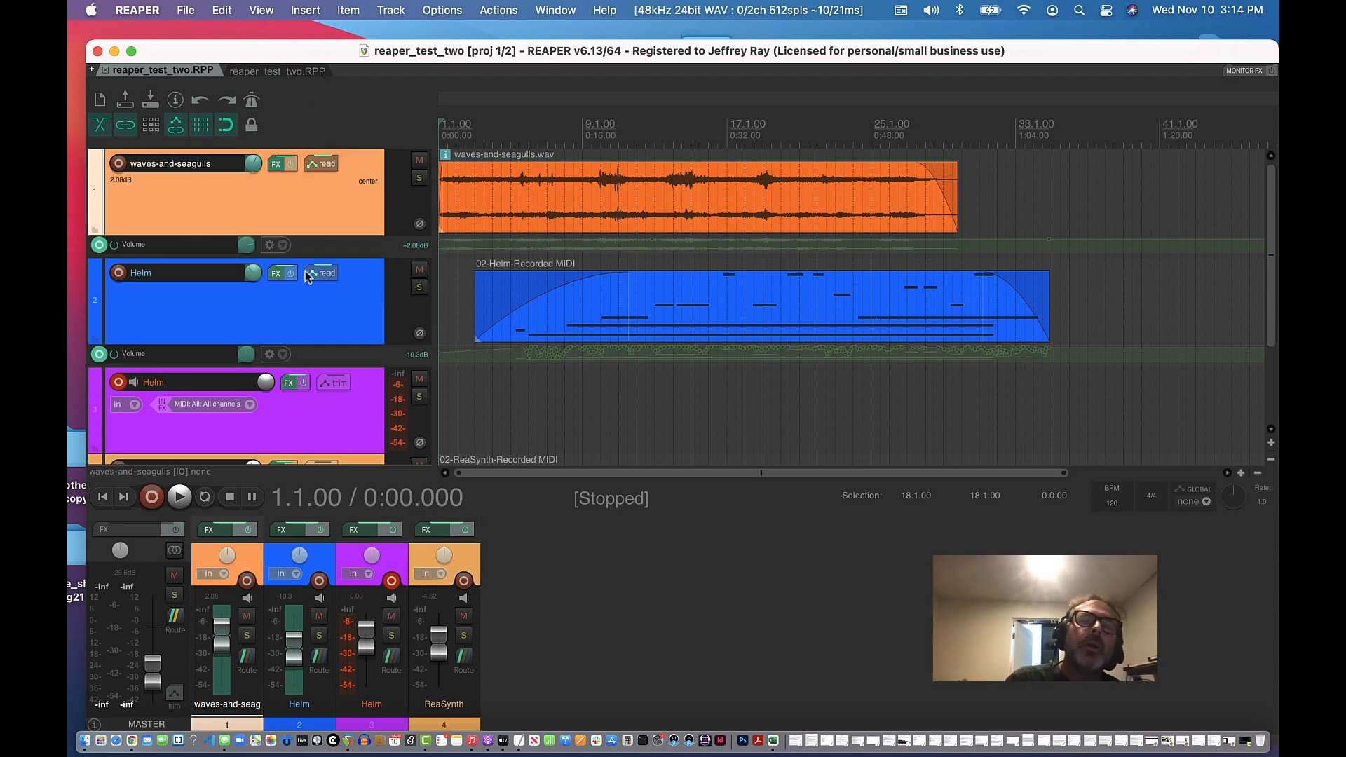
click(313, 300)
click(297, 228)
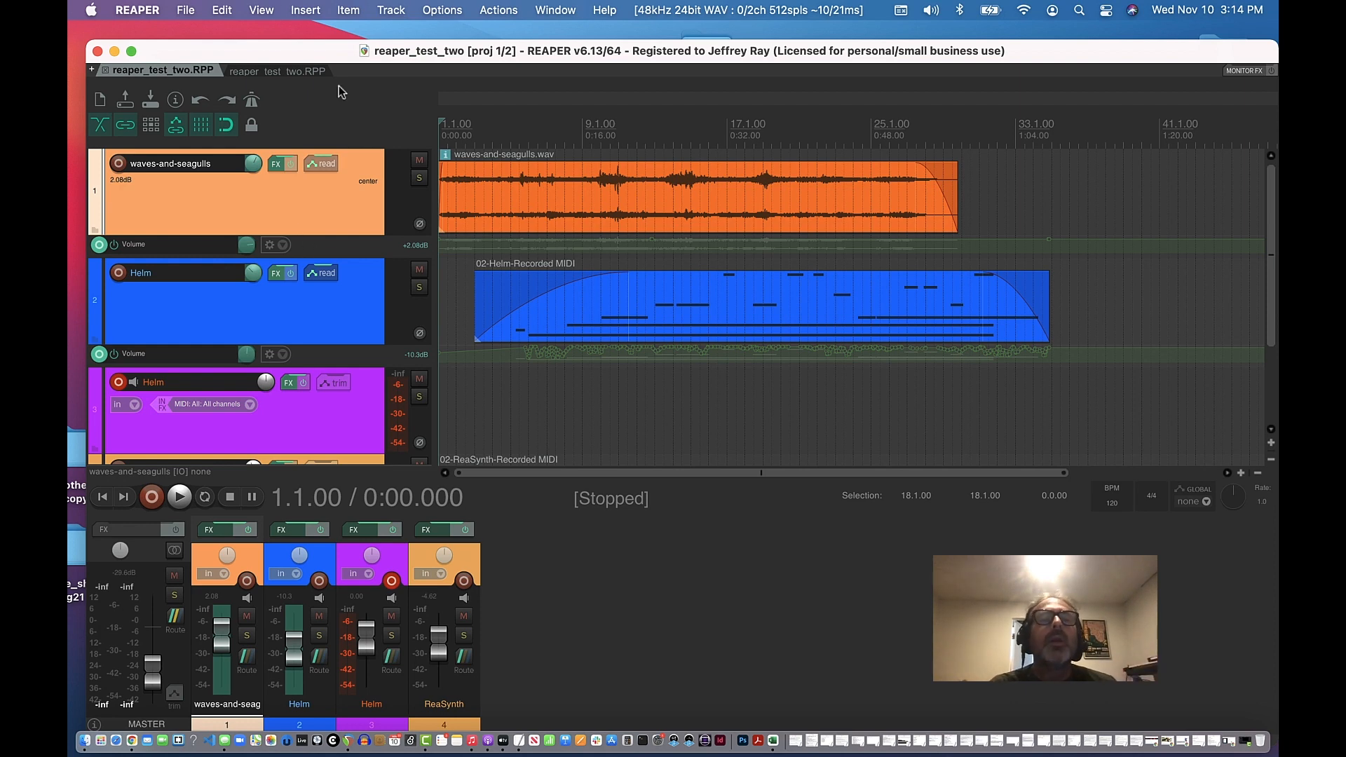
click(305, 9)
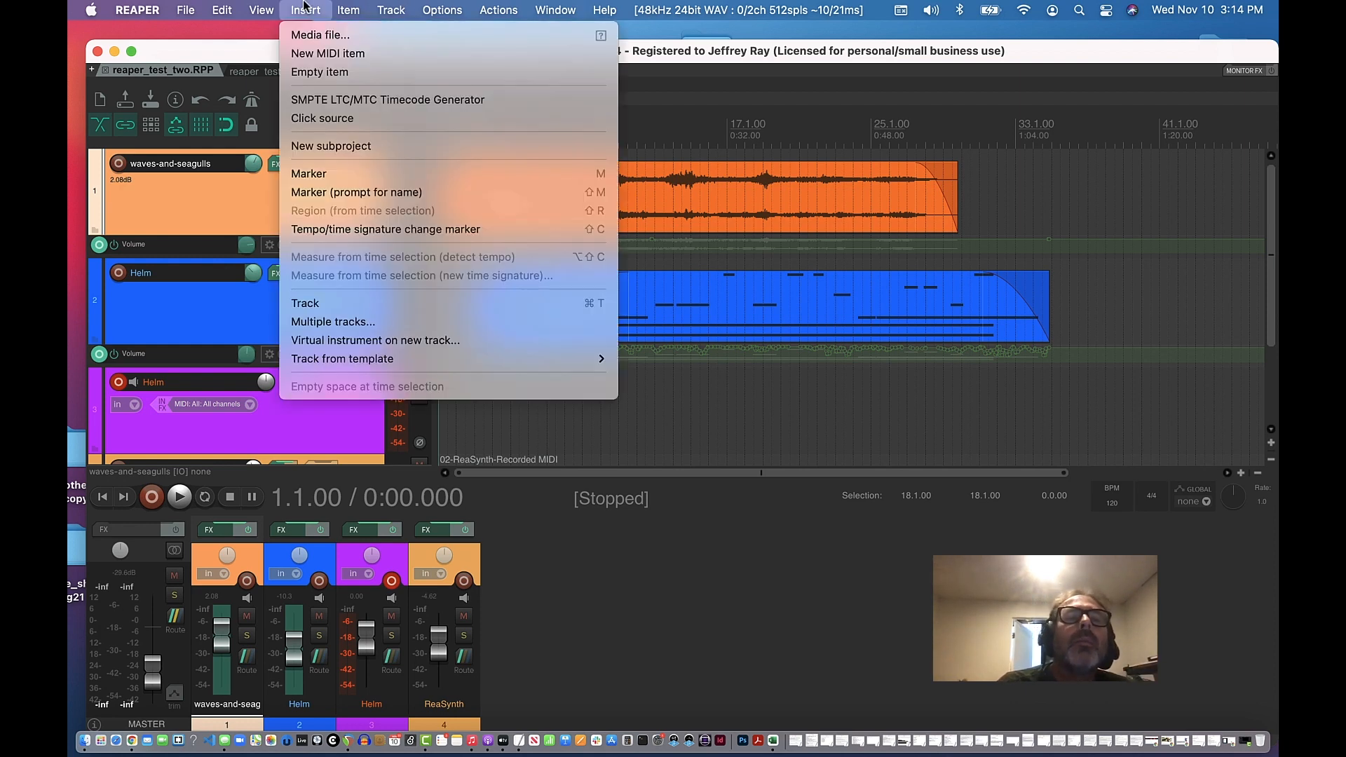
mouse_move(431, 13)
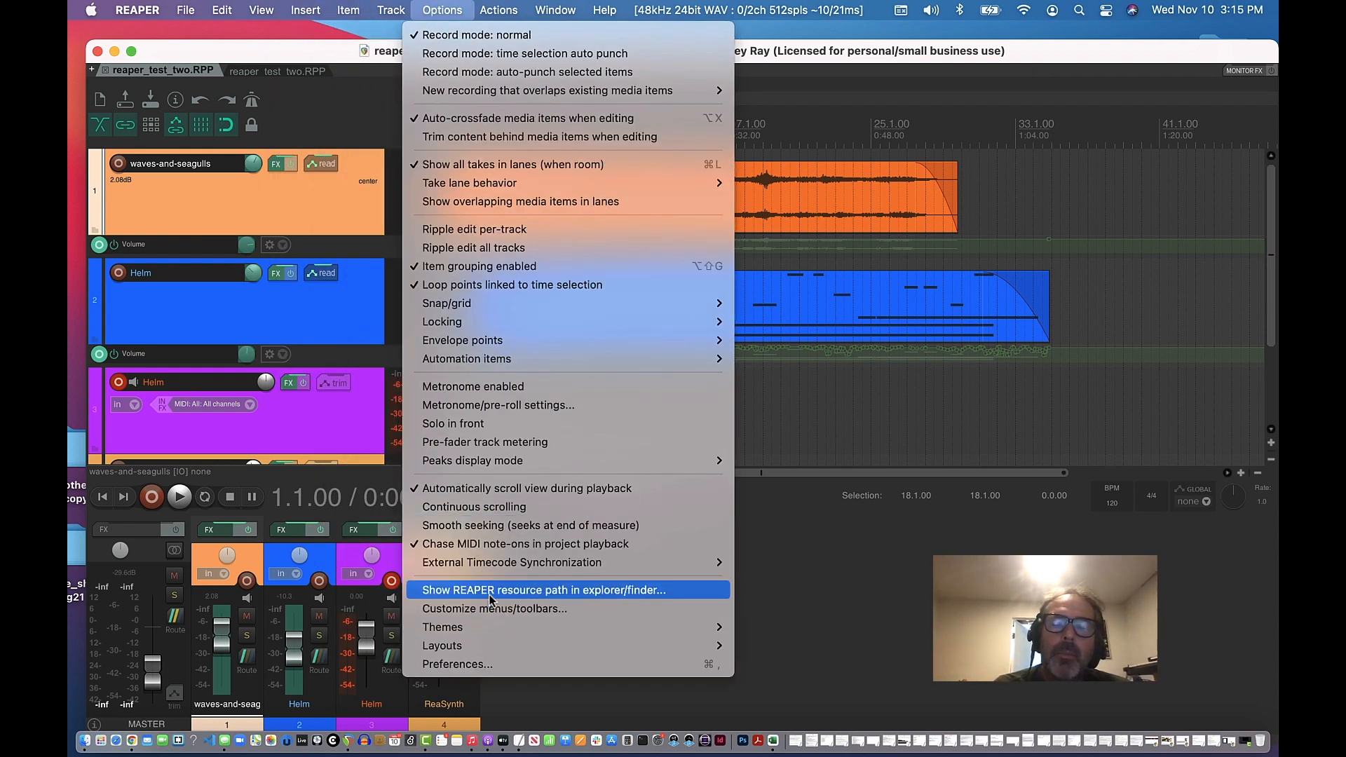
mouse_move(488, 628)
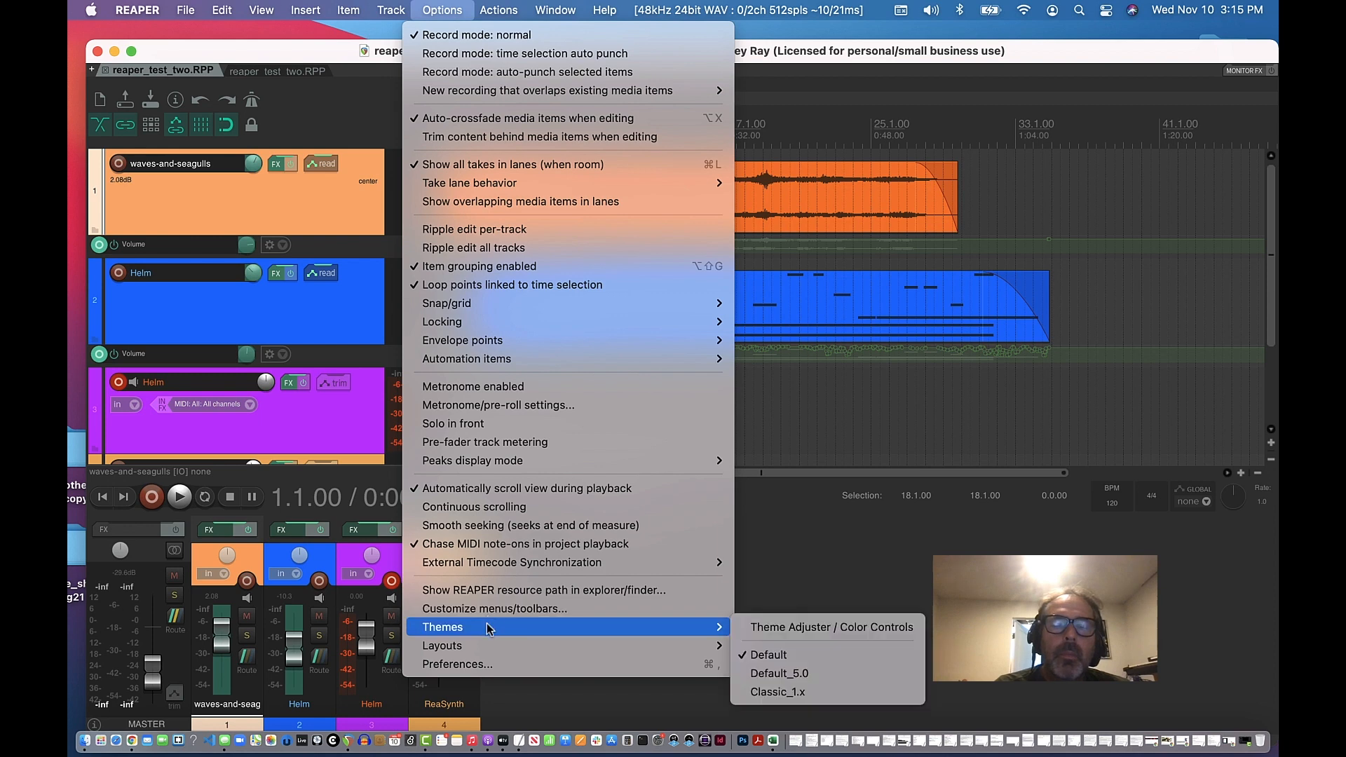
click(807, 632)
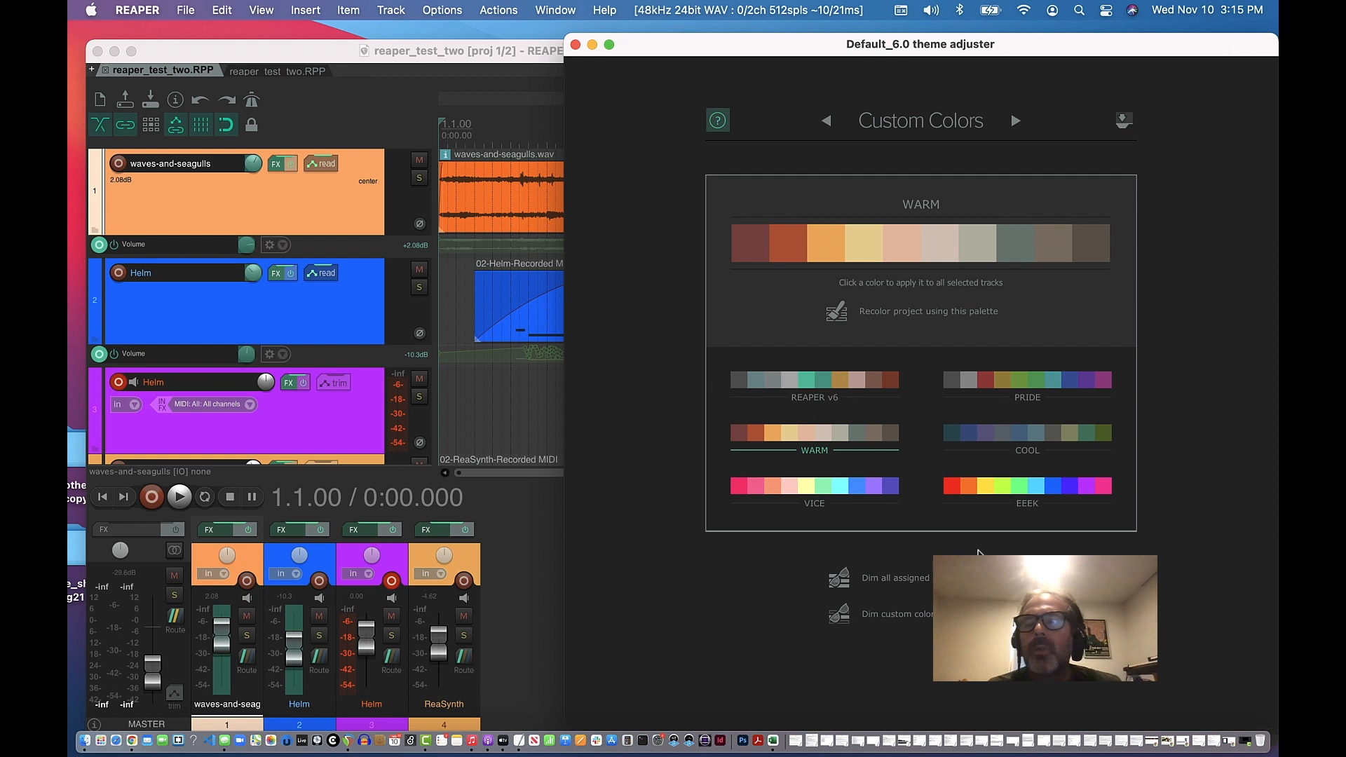
- Recolor the waves-and-seagulls track yellow-green using the EEEK palette
click(253, 206)
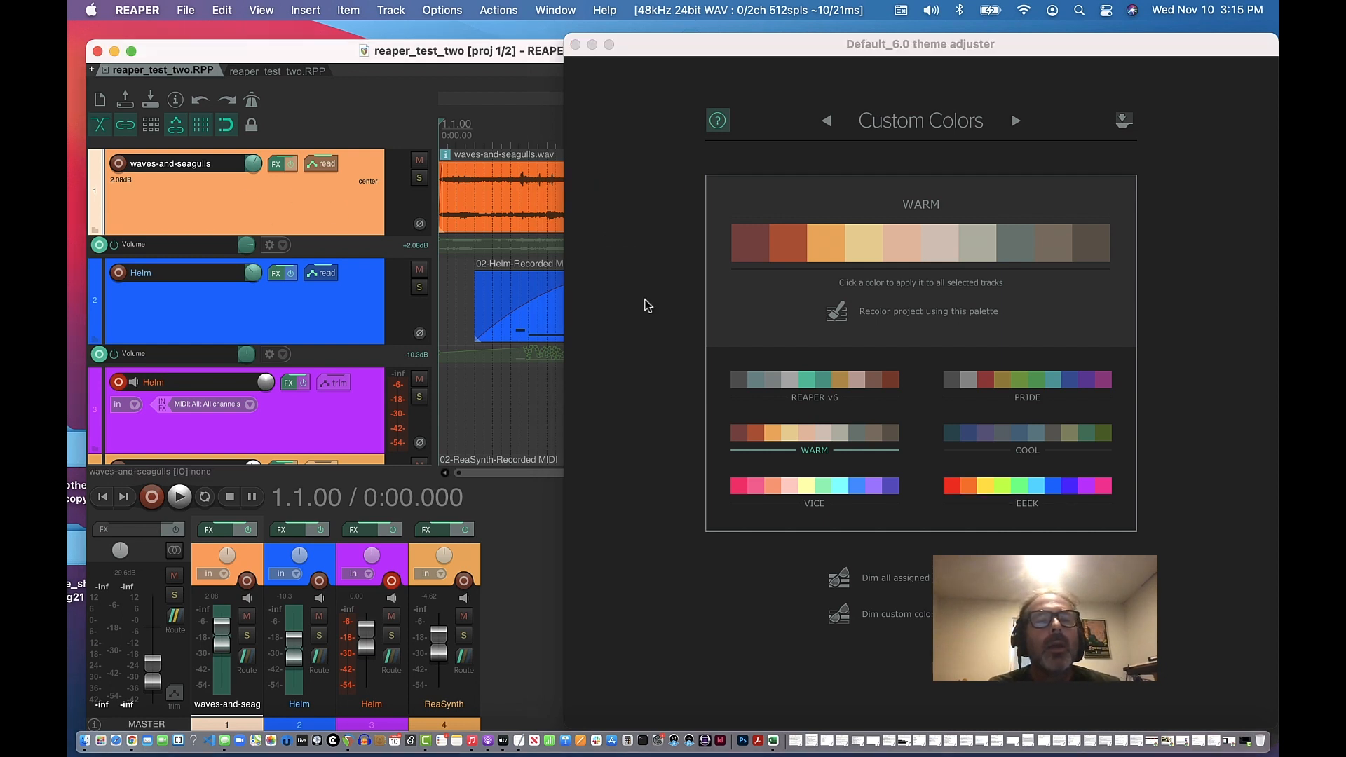
click(1000, 487)
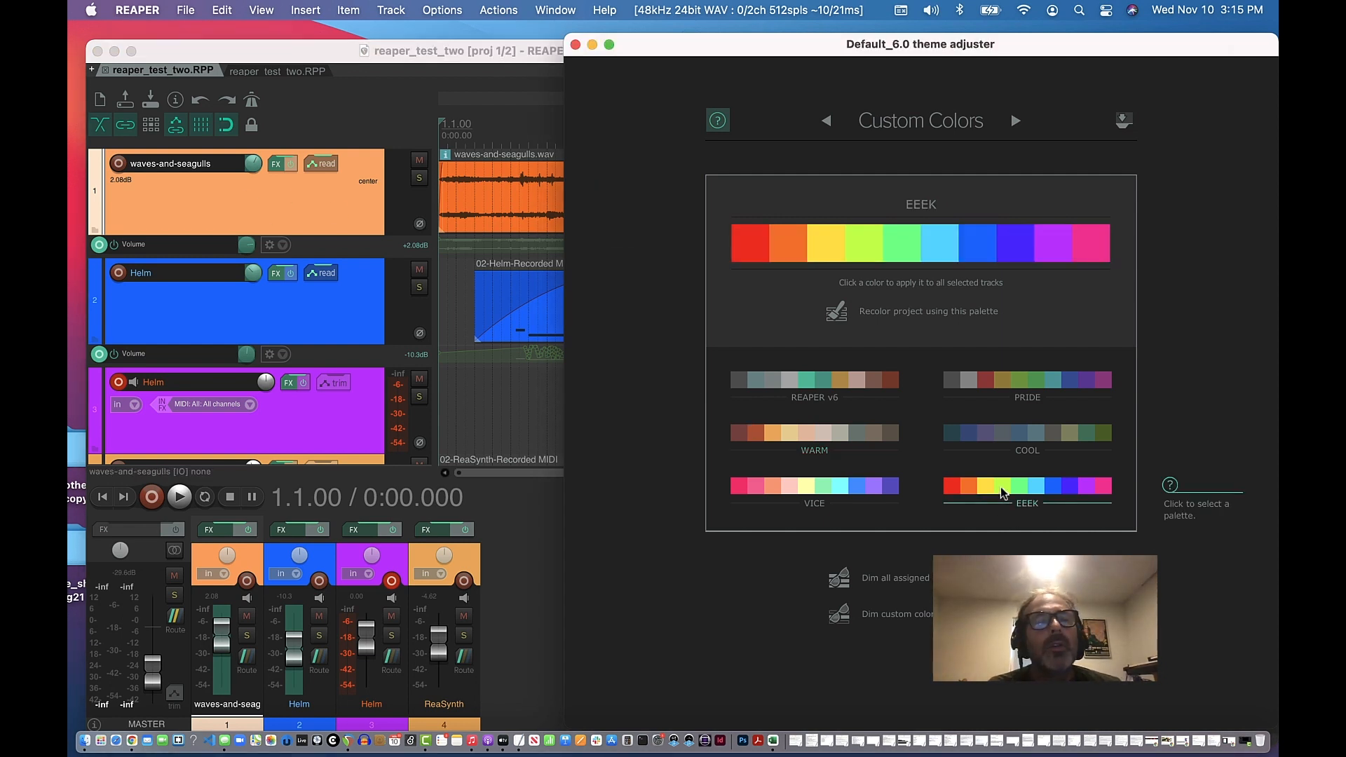
click(866, 243)
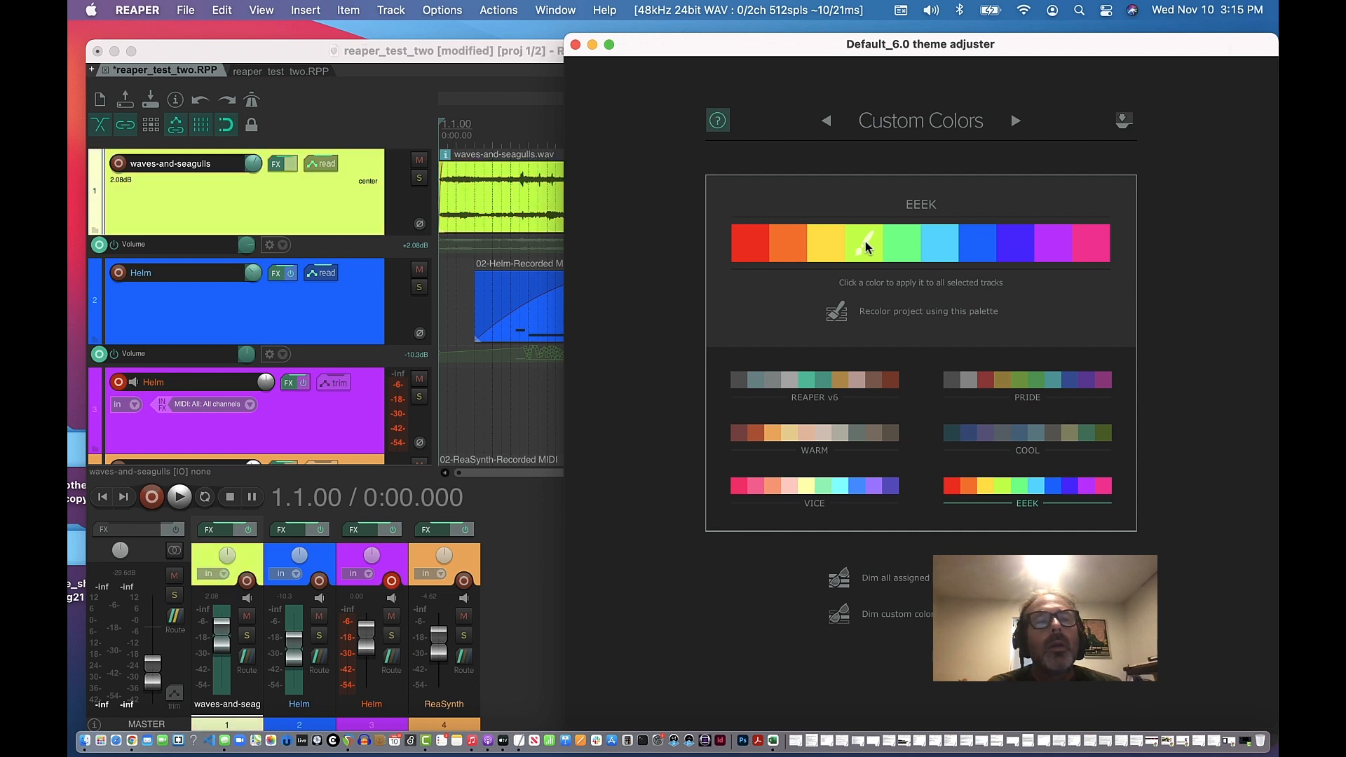
- Recolor the Helm track 2 orange and the Helm track 3 pink from the EEEK palette
click(273, 307)
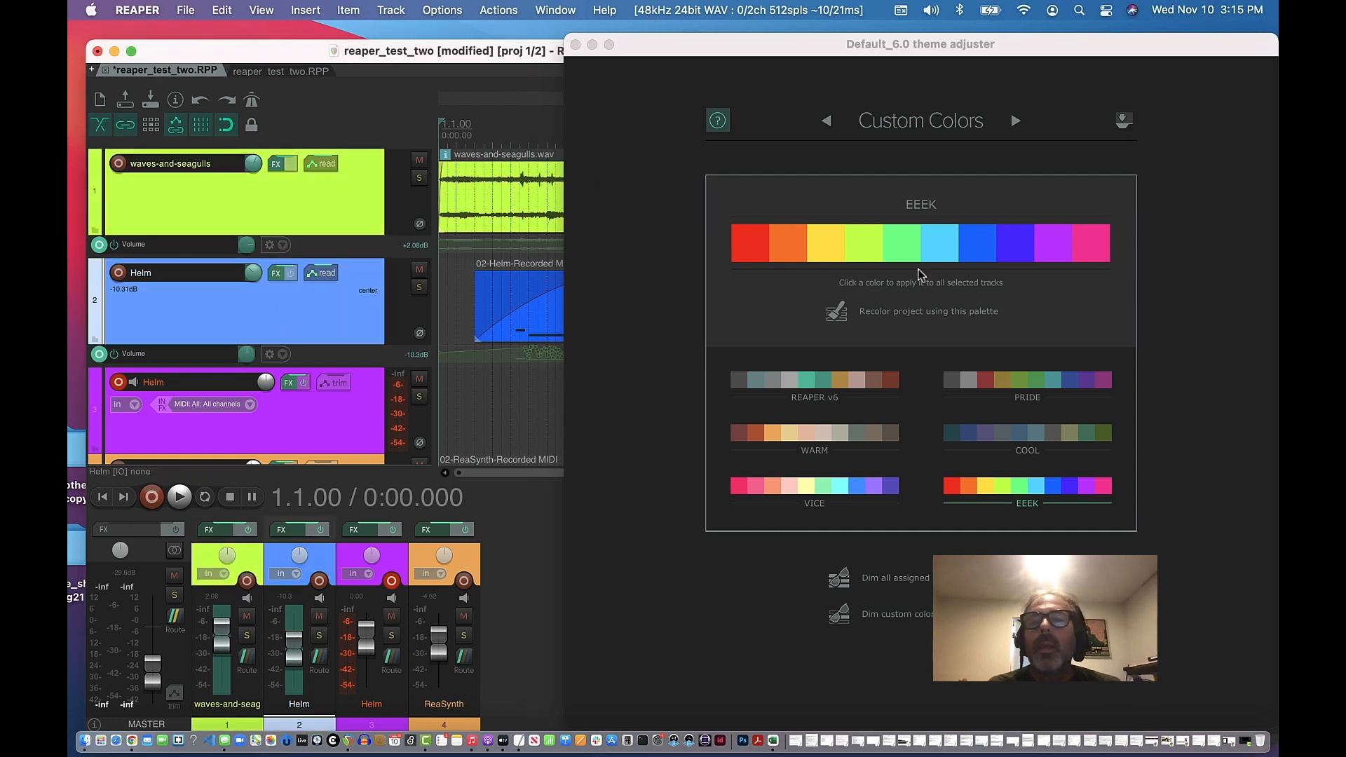
click(783, 260)
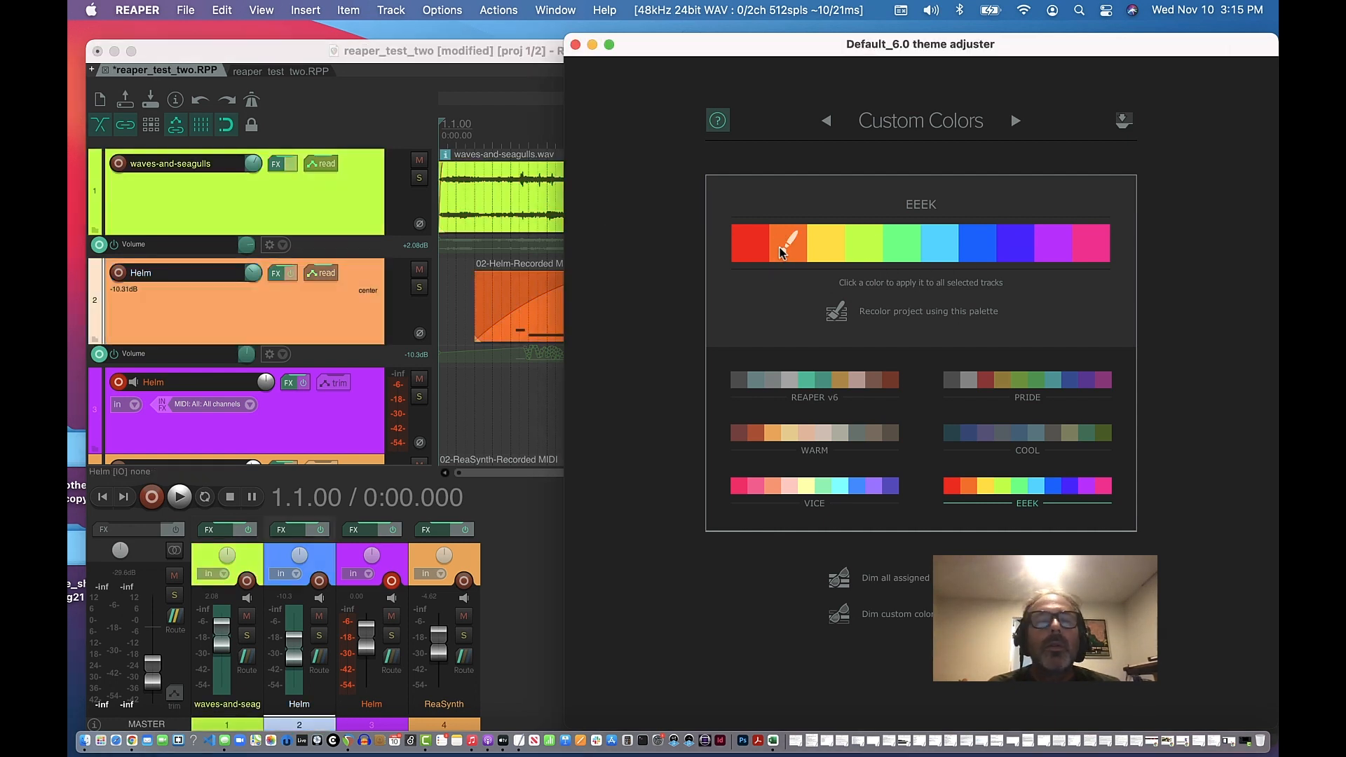
click(269, 417)
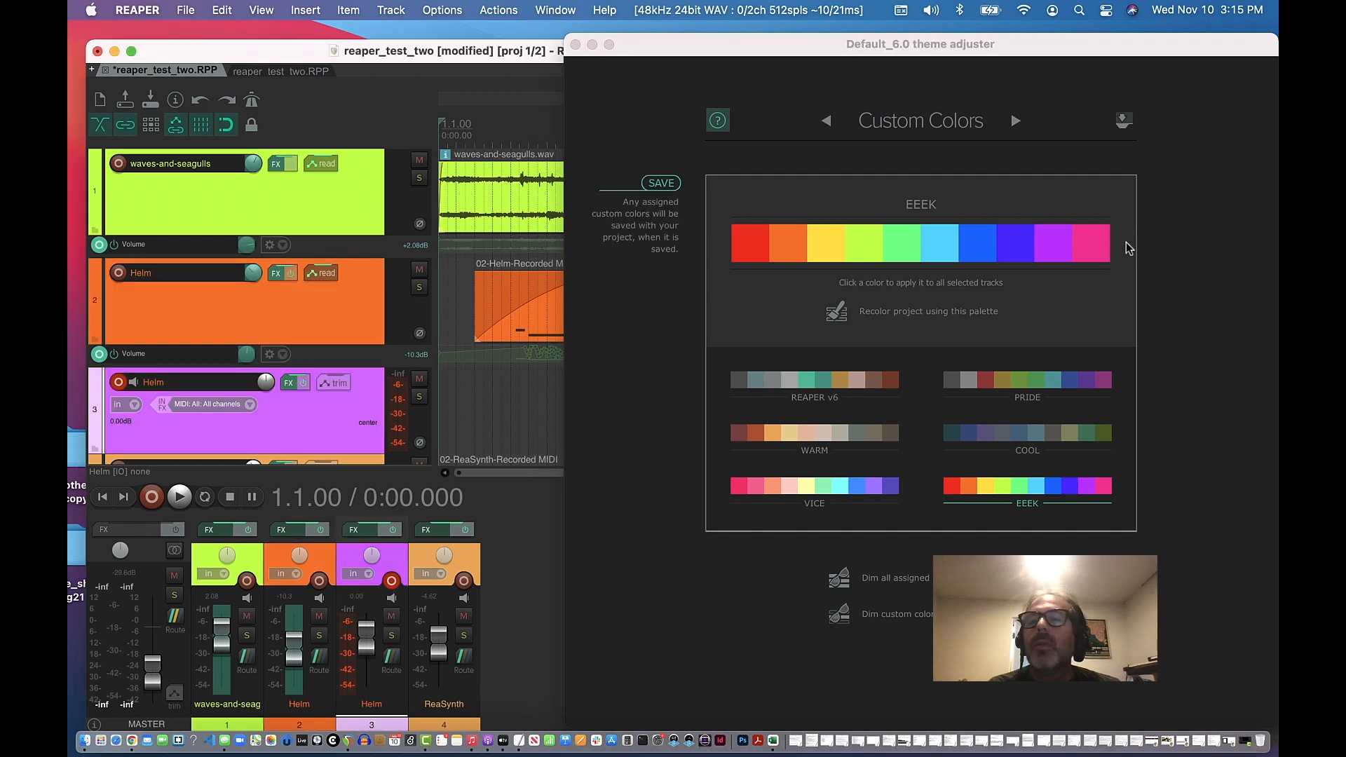
click(1088, 251)
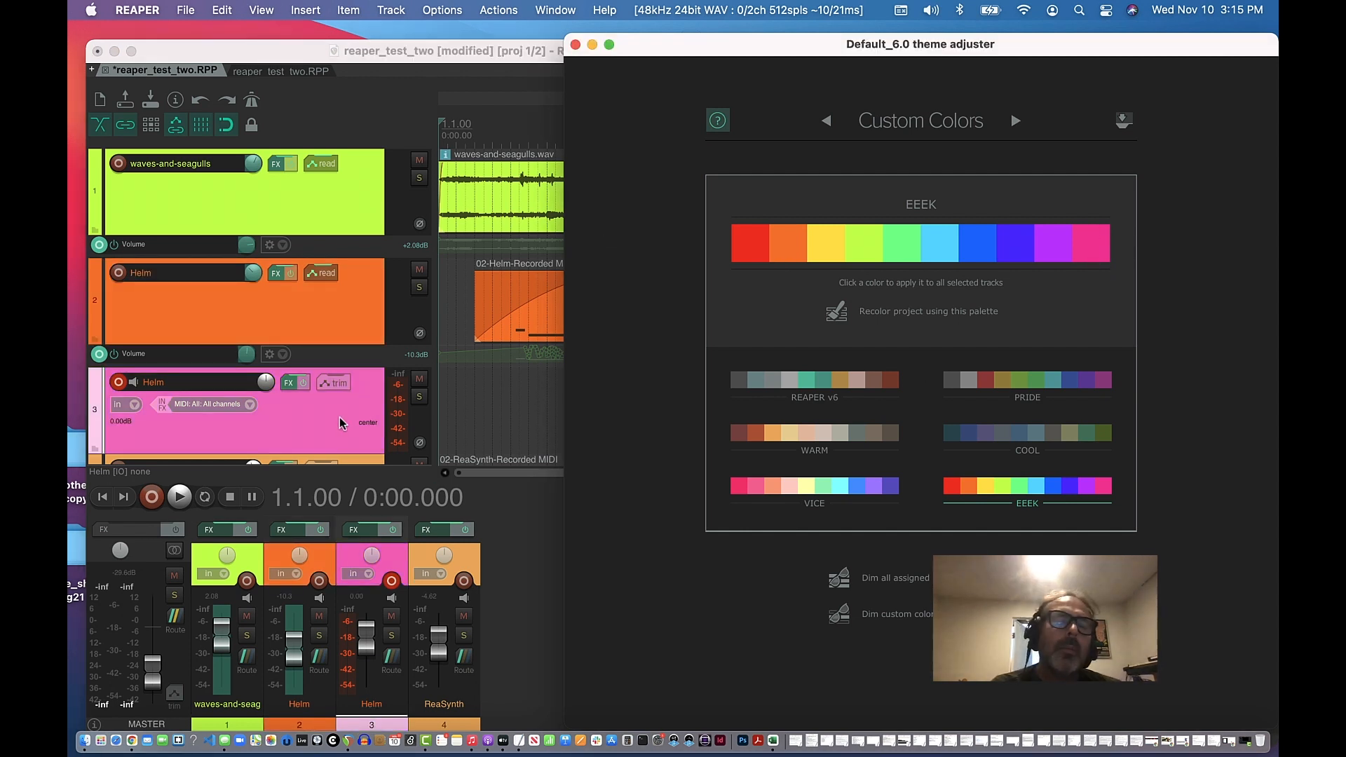
- Recolor the ReaSynth track blue using the VICE palette
scroll(364, 401, down, 3)
click(364, 401)
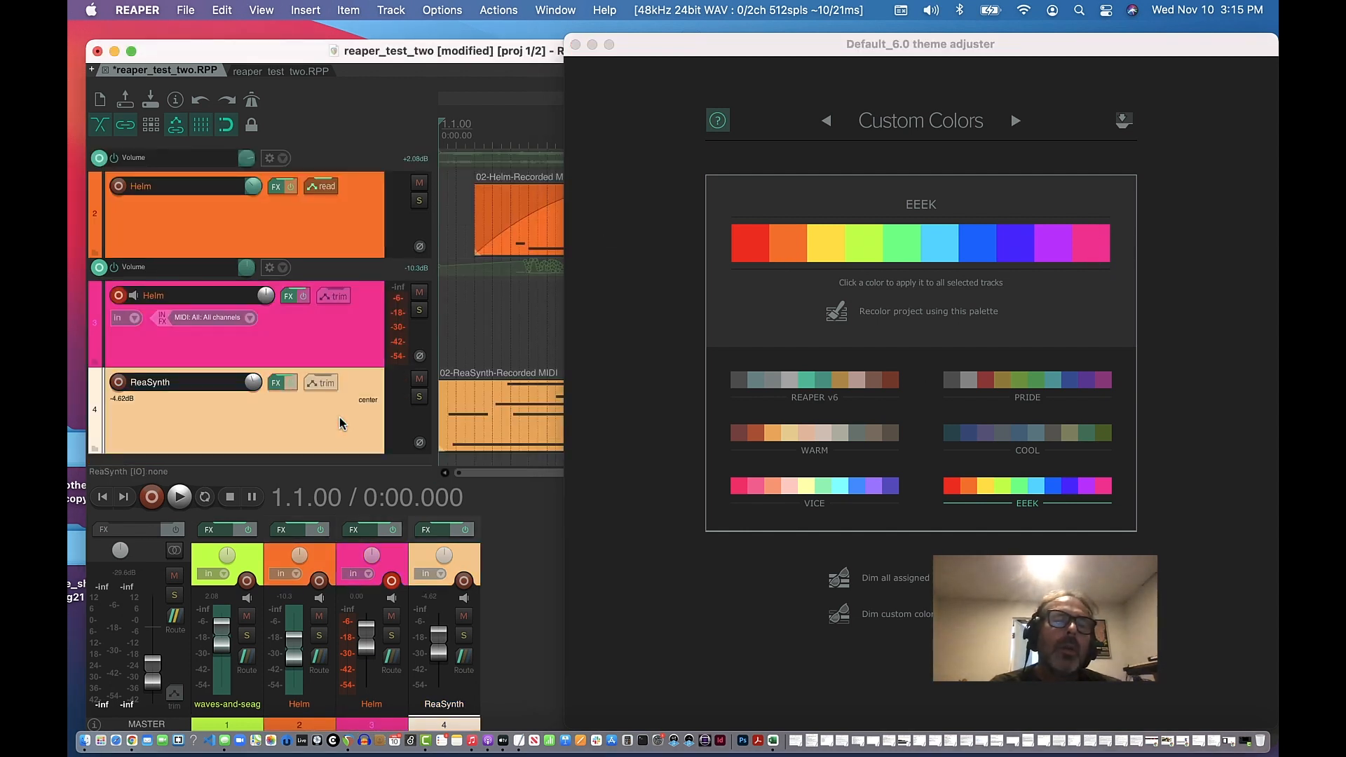
click(856, 486)
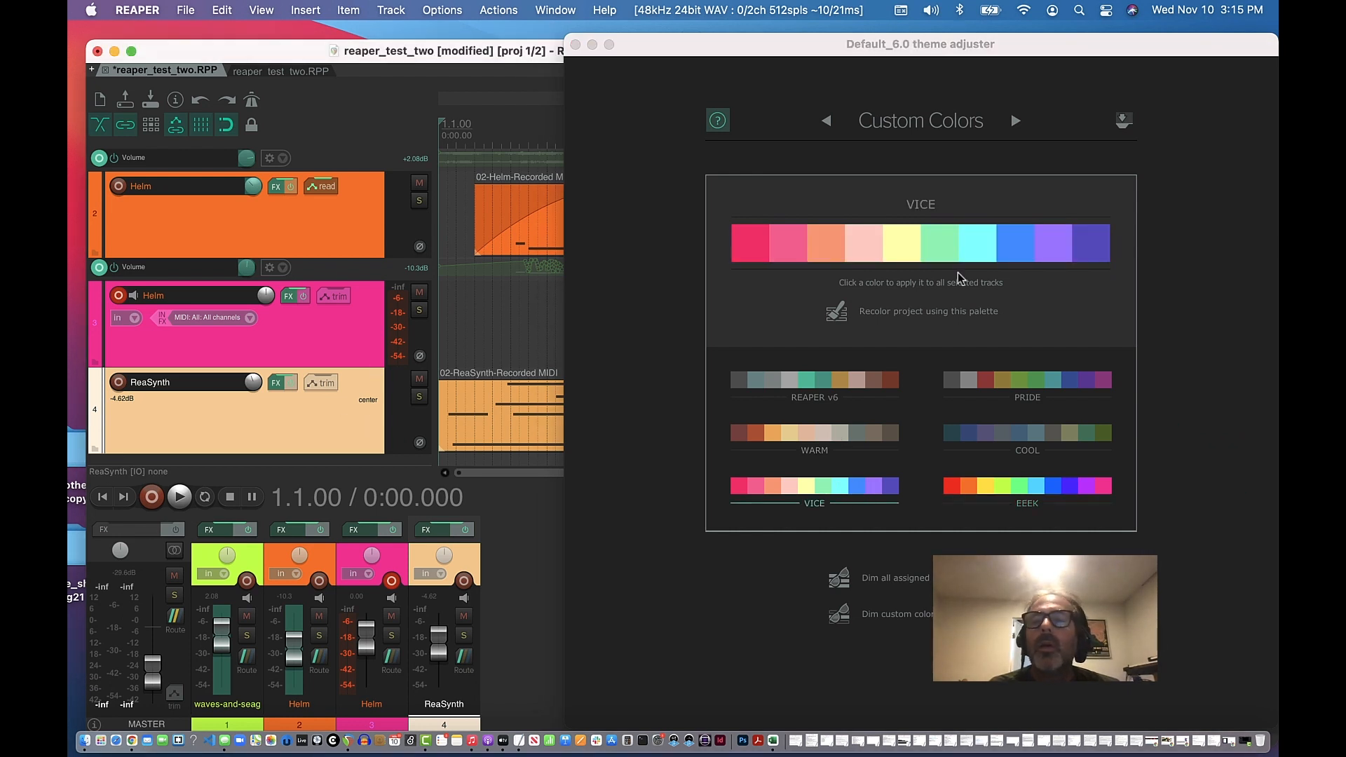
click(1012, 246)
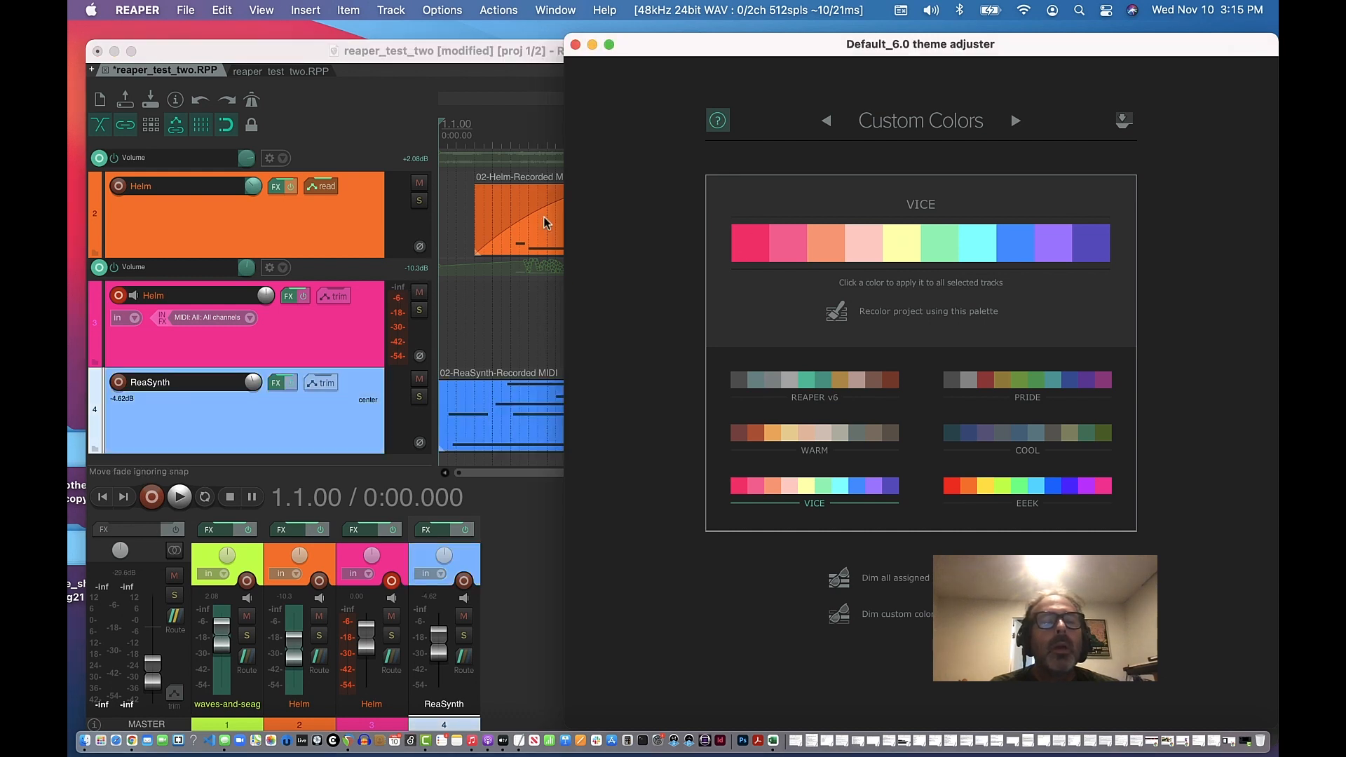
- Close the theme adjuster and inspect the color-coded tracks and their items along the timeline
click(579, 53)
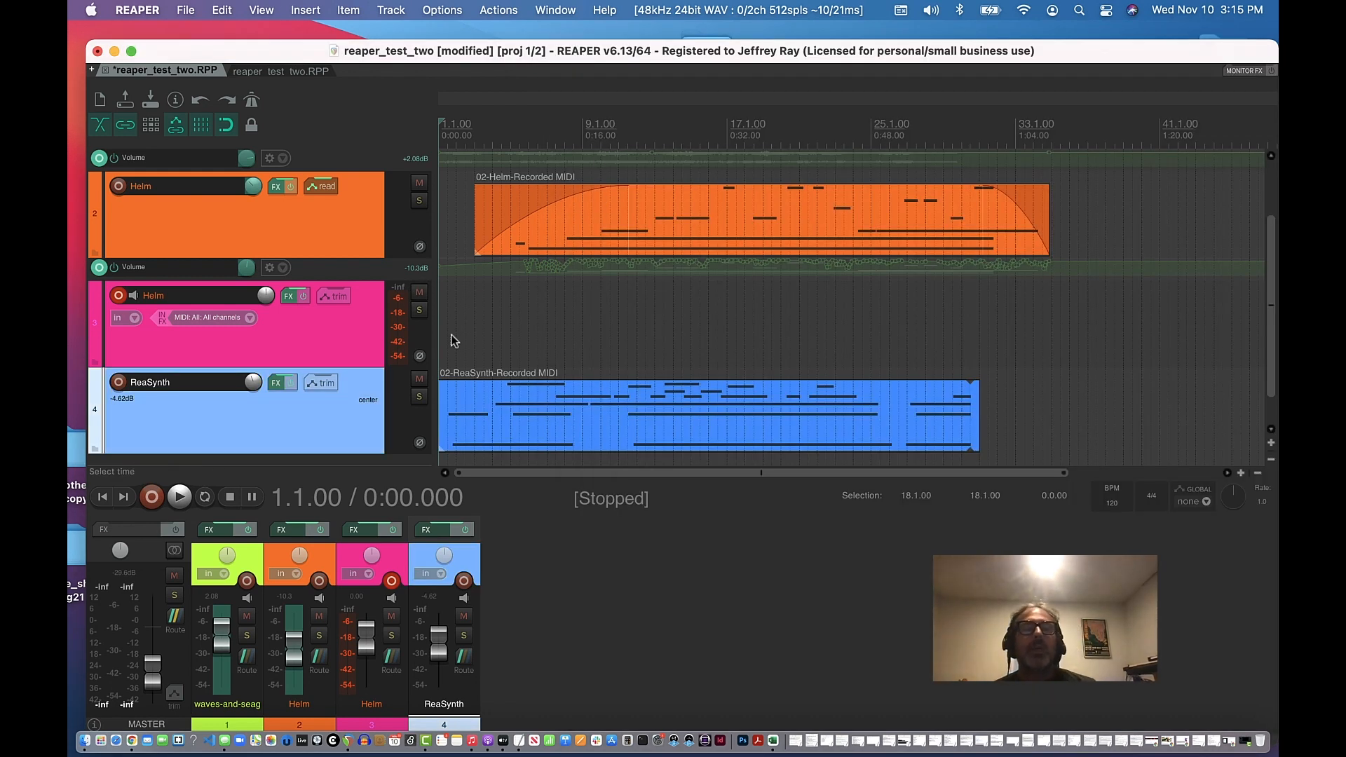
scroll(668, 282, up, 4)
scroll(668, 282, down, 3)
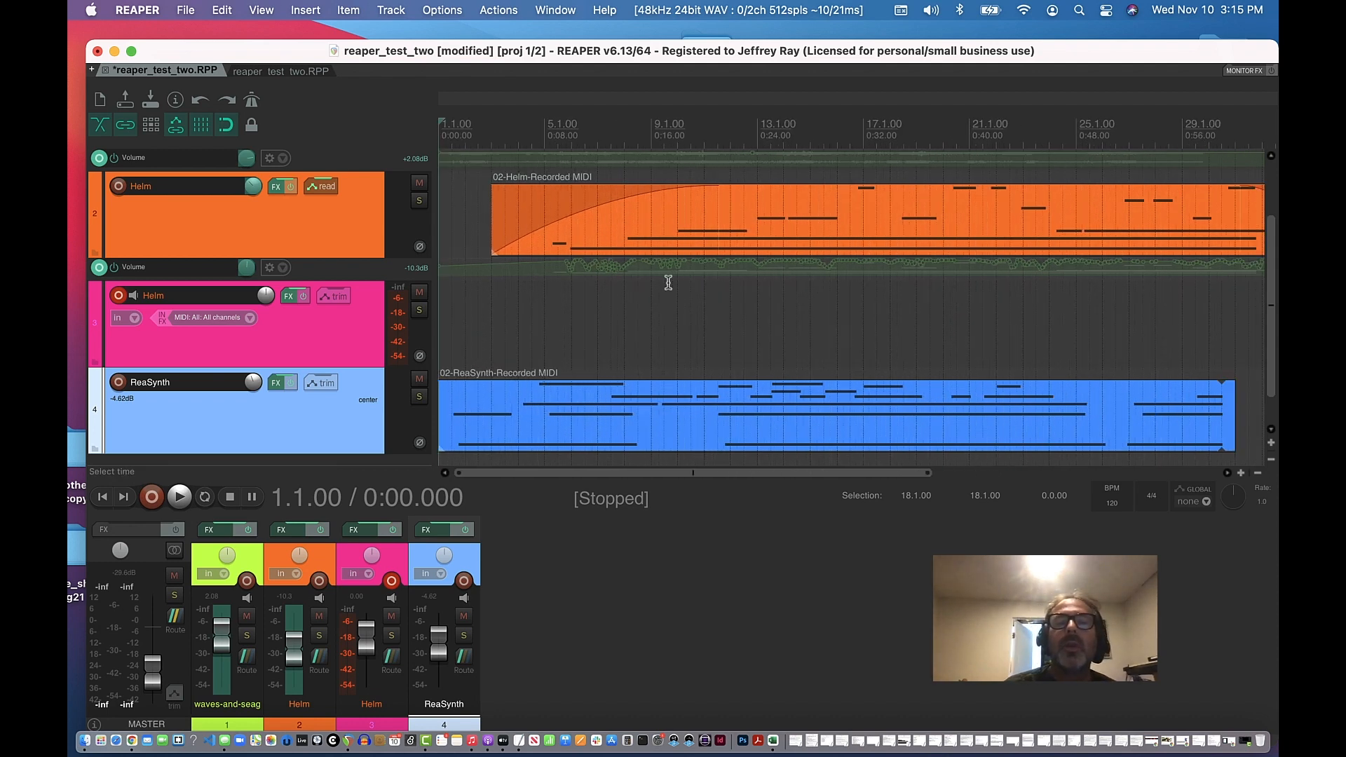
scroll(668, 282, up, 1)
scroll(668, 282, down, 5)
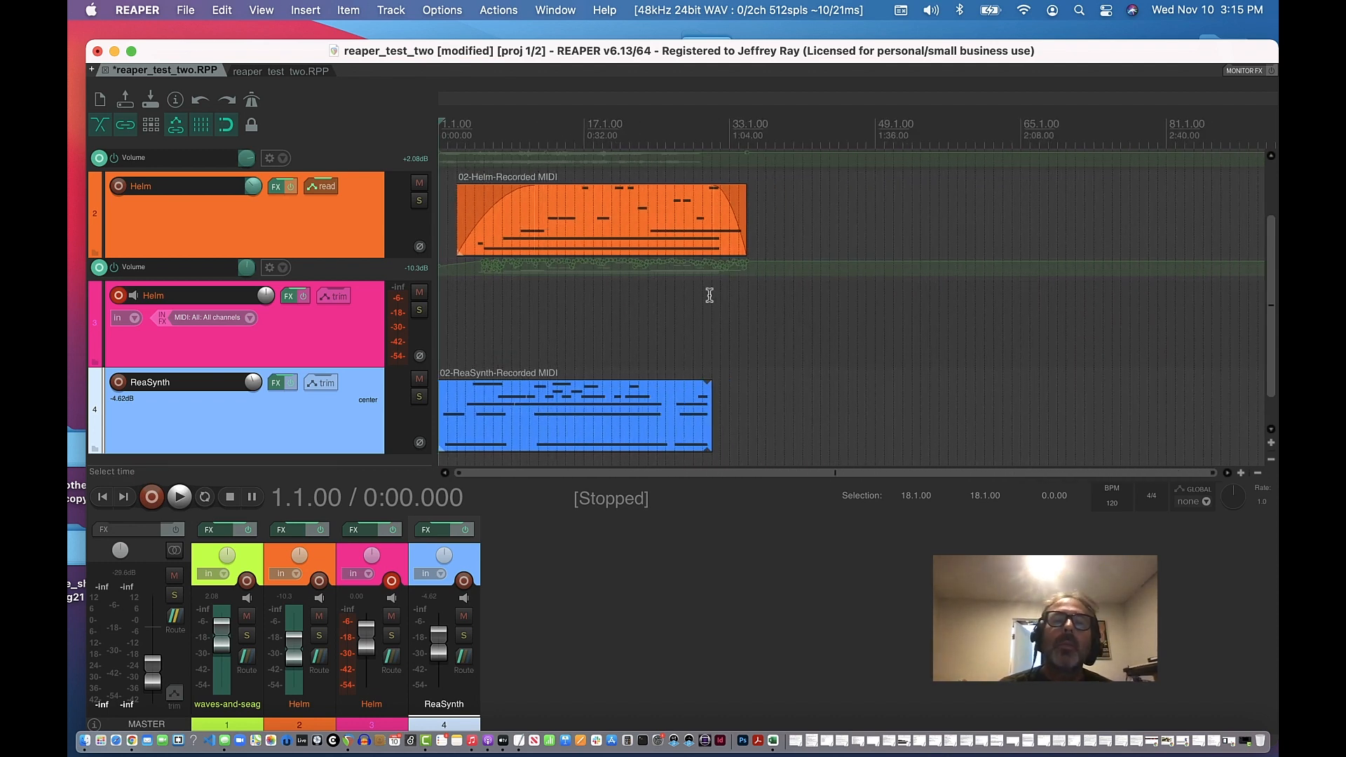
scroll(578, 267, right, 2)
scroll(578, 268, left, 2)
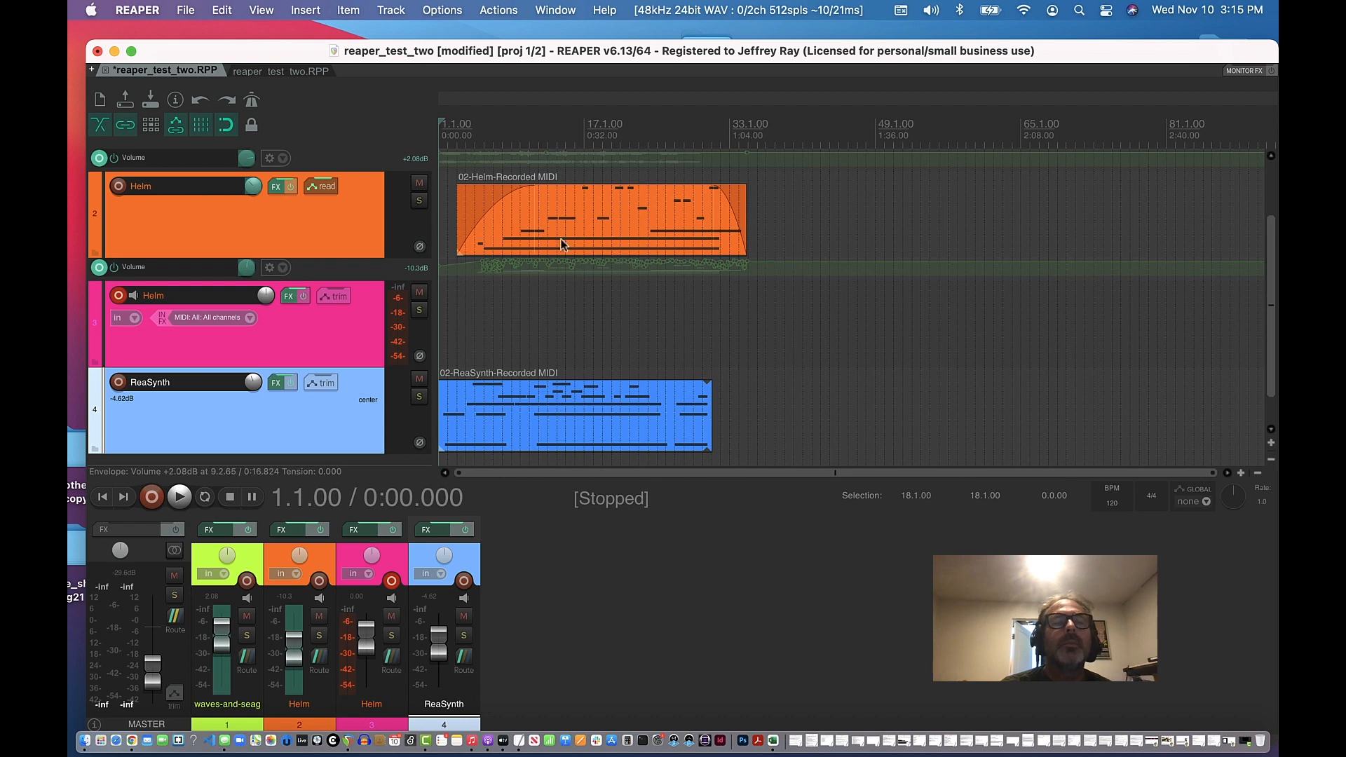
- Switch to the chapter PDF in Chrome and review the mixing steps from quick listen and gain staging through EQ, compression and effects
drag(314, 56, 314, 52)
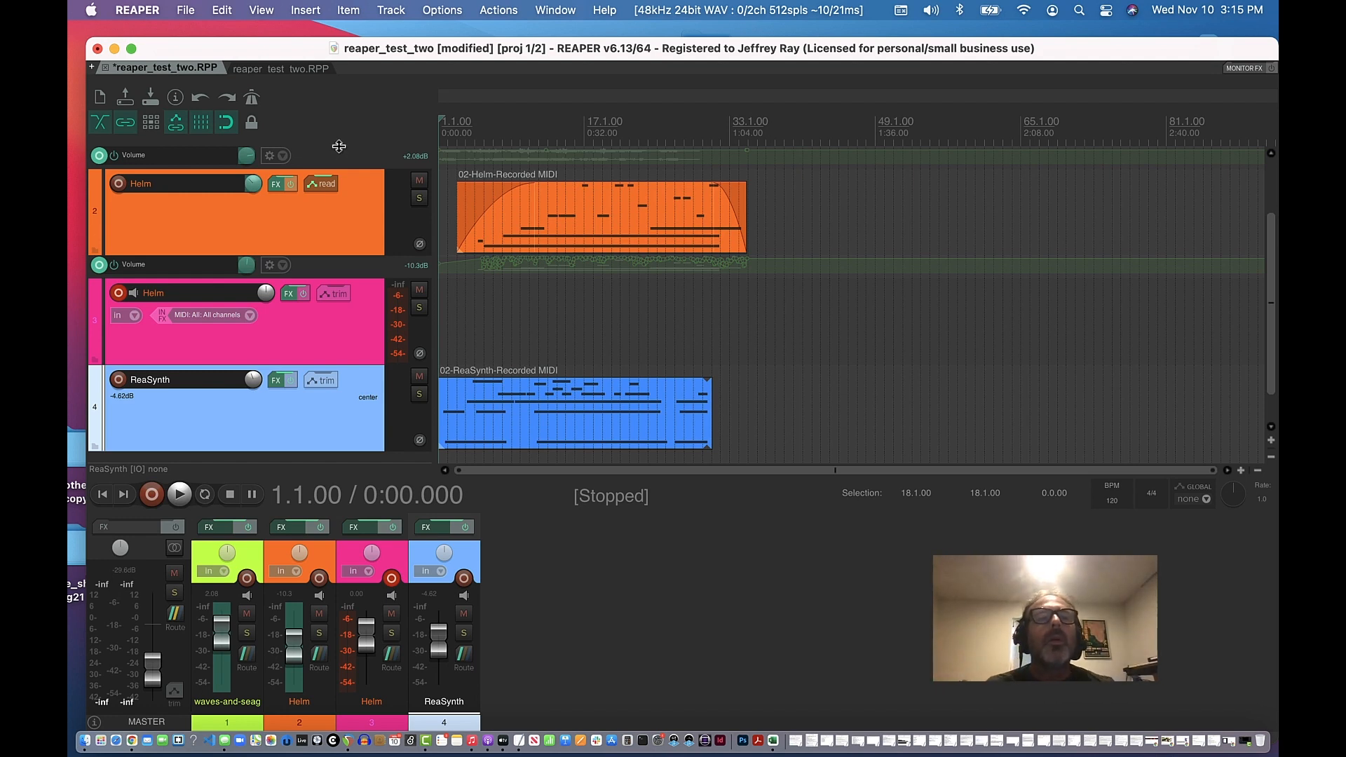
drag(323, 52, 390, 243)
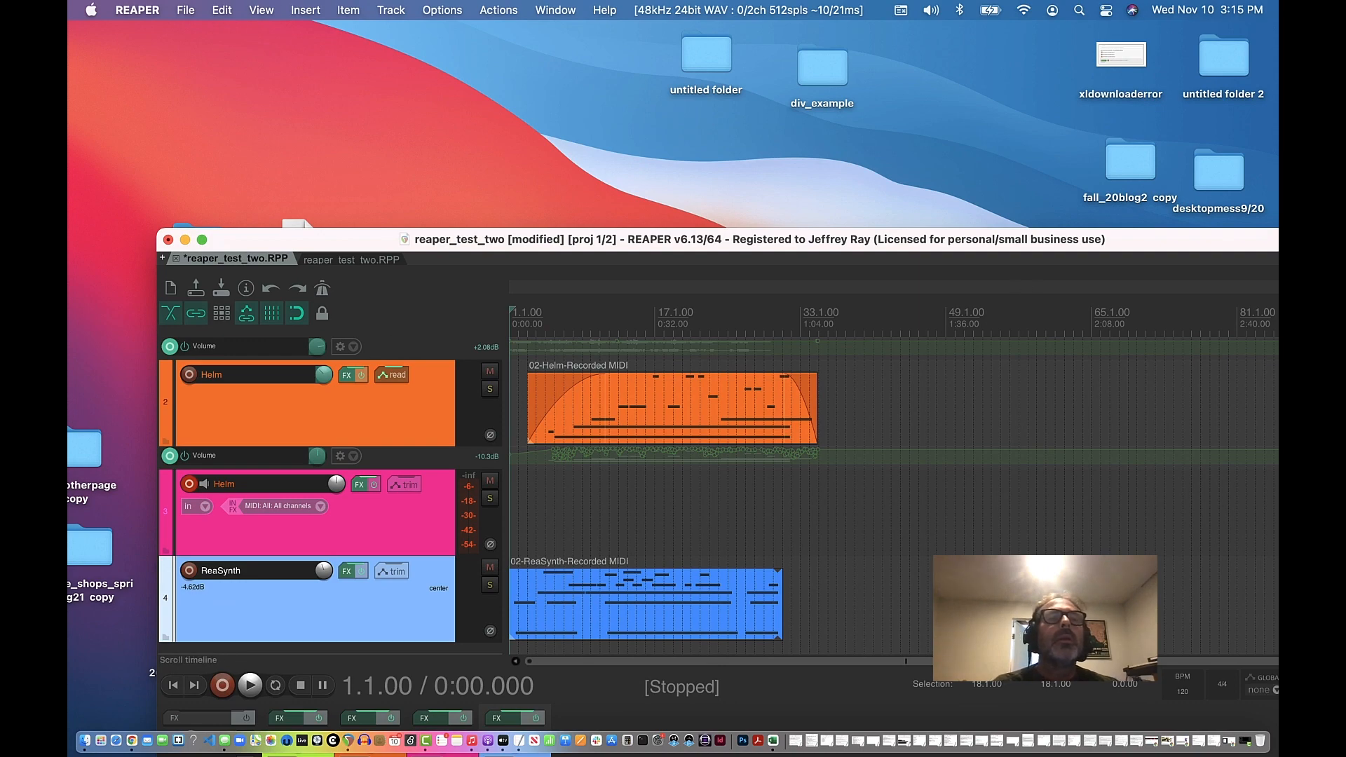
drag(67, 210, 595, 142)
scroll(495, 561, up, 5)
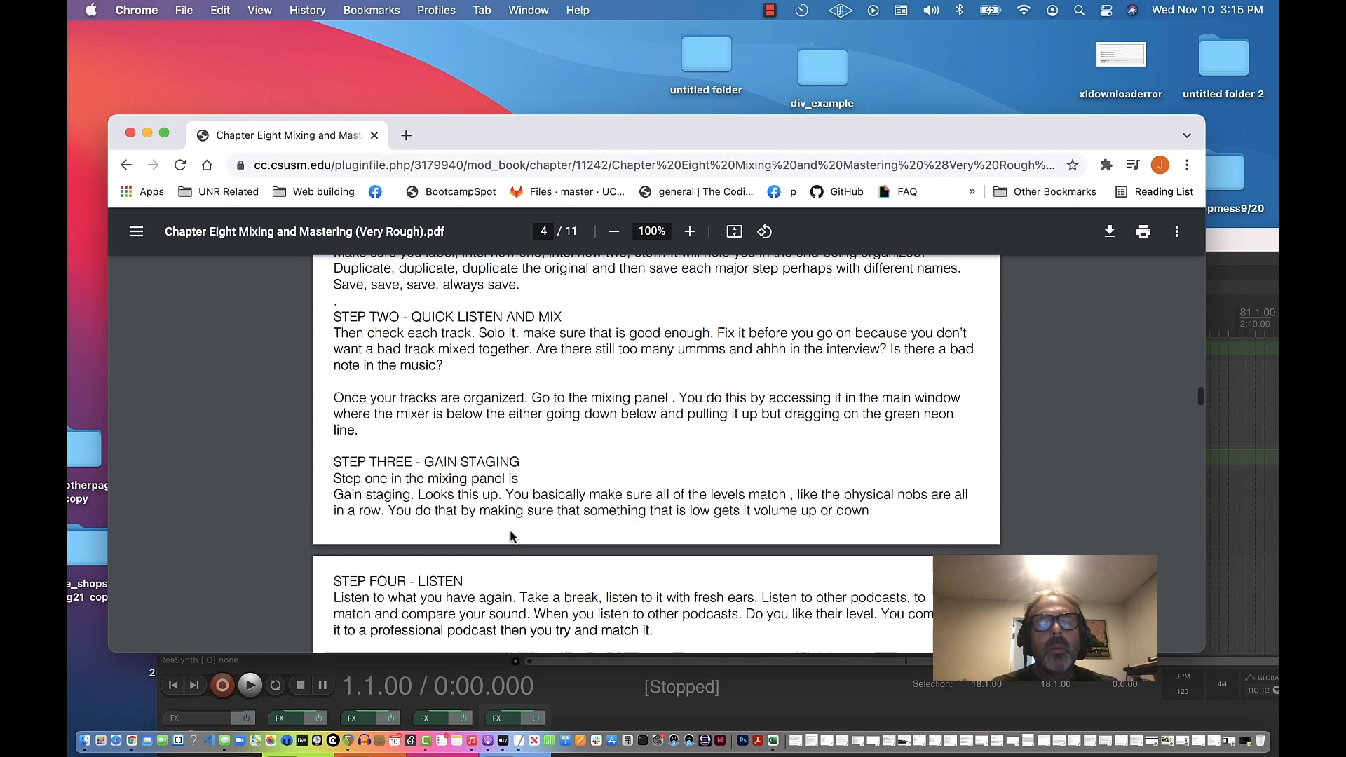
scroll(511, 537, down, 12)
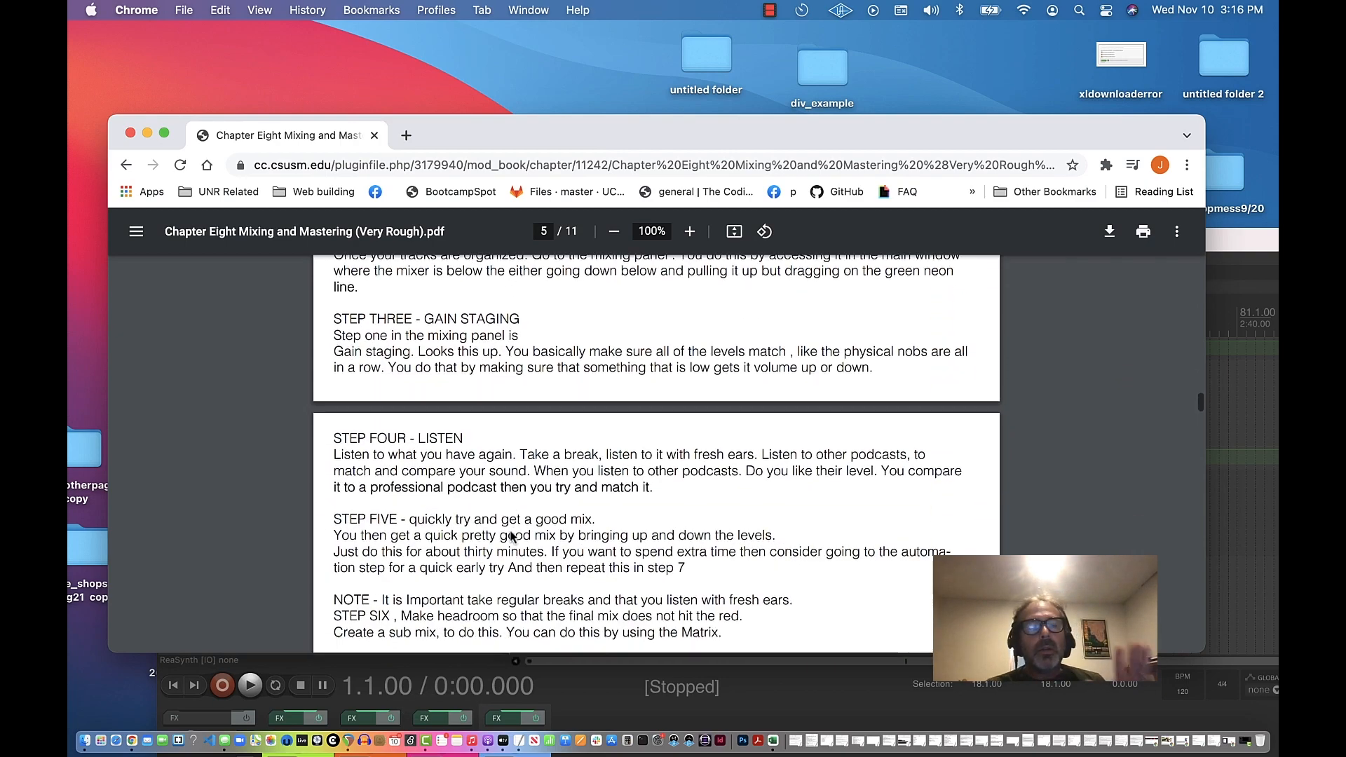
scroll(511, 537, down, 10)
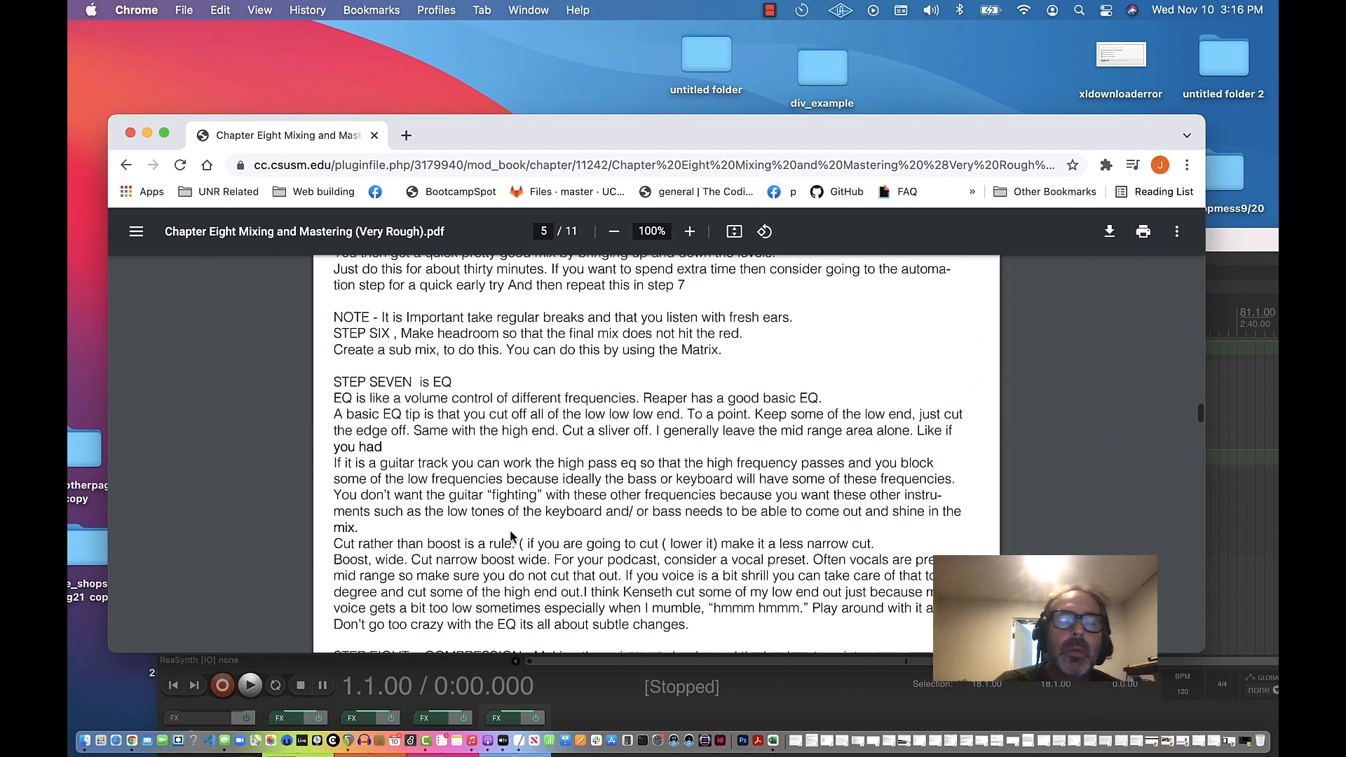
scroll(512, 546, down, 6)
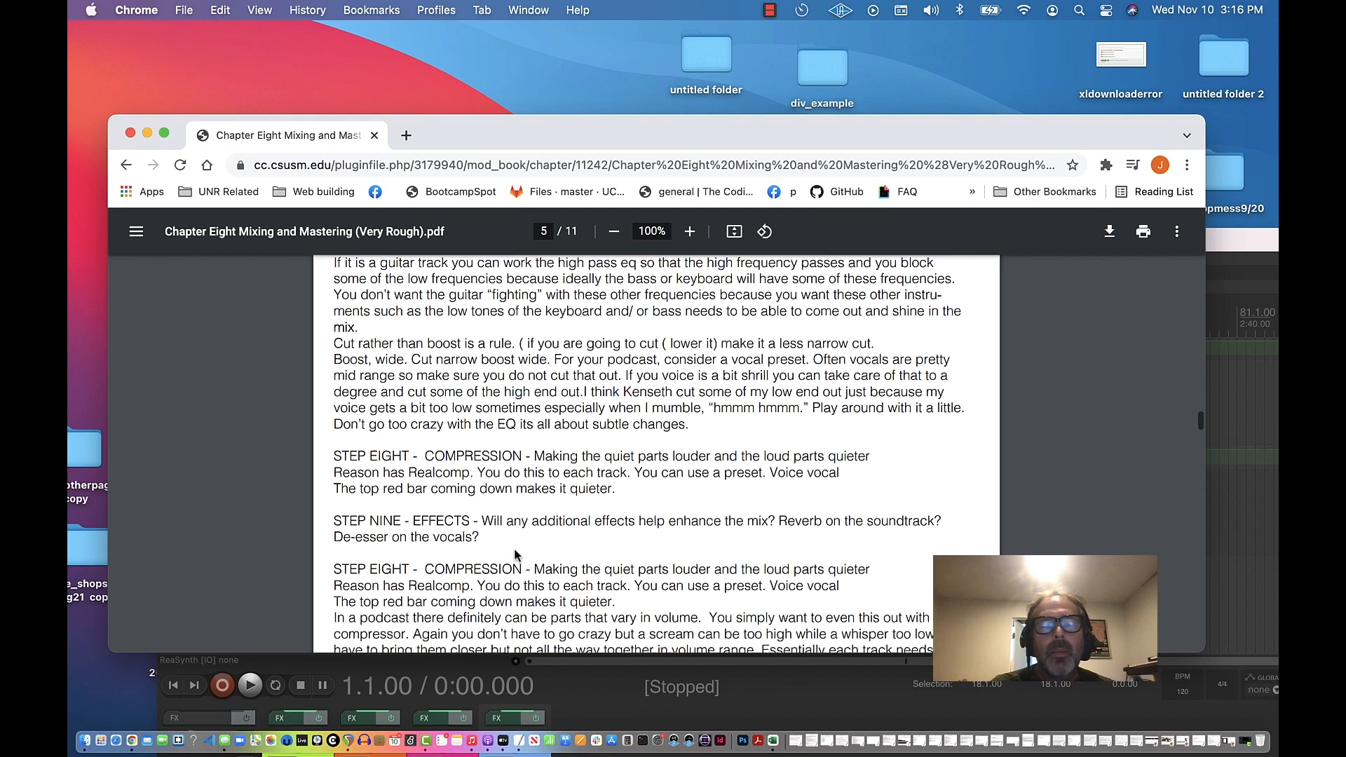
scroll(515, 555, up, 4)
scroll(516, 555, up, 15)
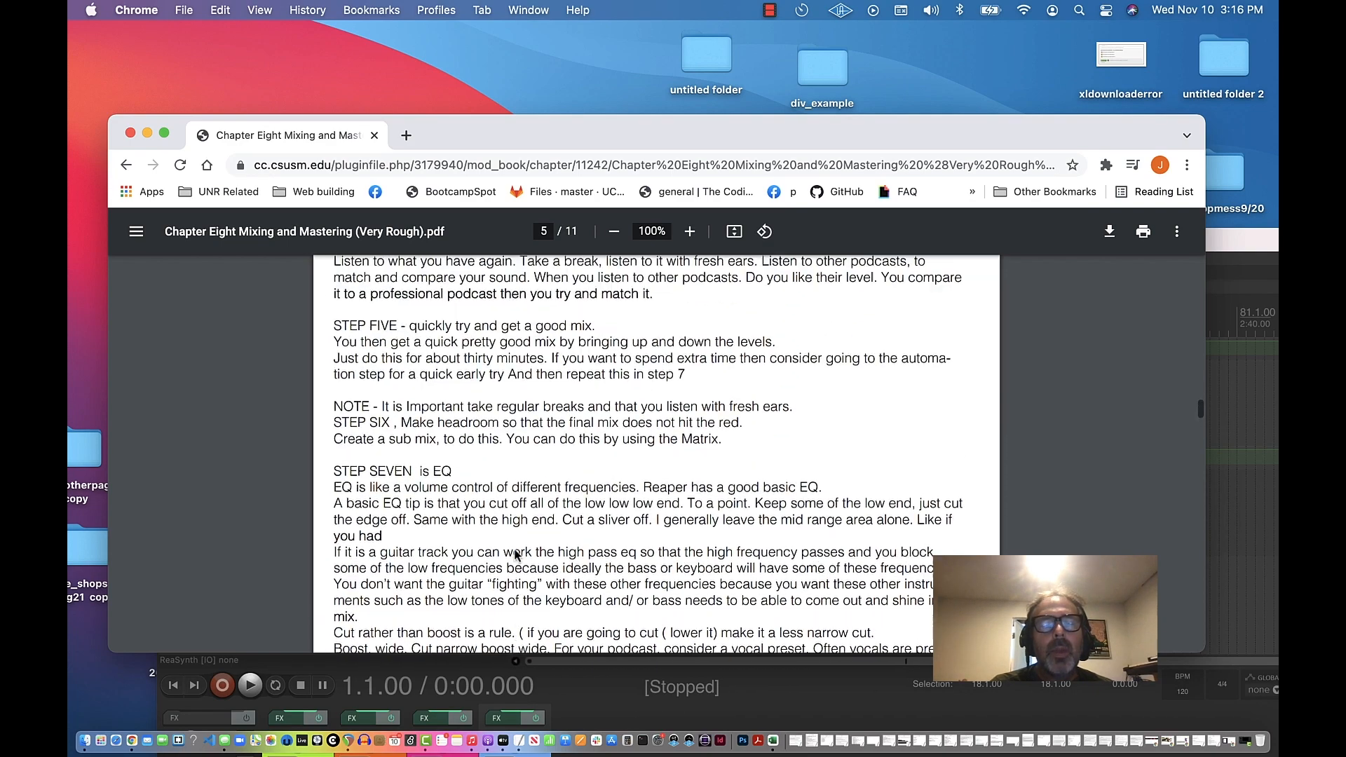
scroll(516, 555, up, 8)
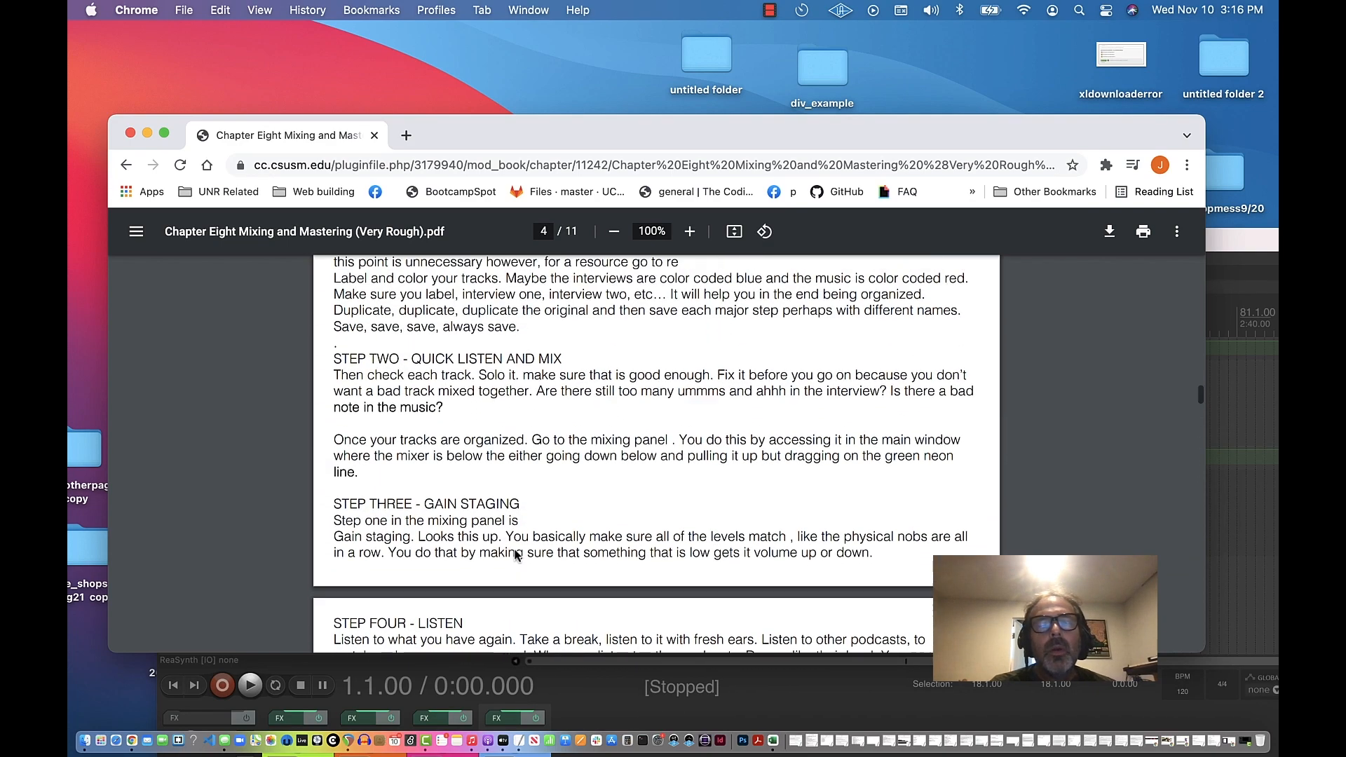
- Return to the REAPER project and position its window so the mixer faders are in view
drag(473, 127, 565, 571)
click(369, 234)
drag(369, 234, 279, 53)
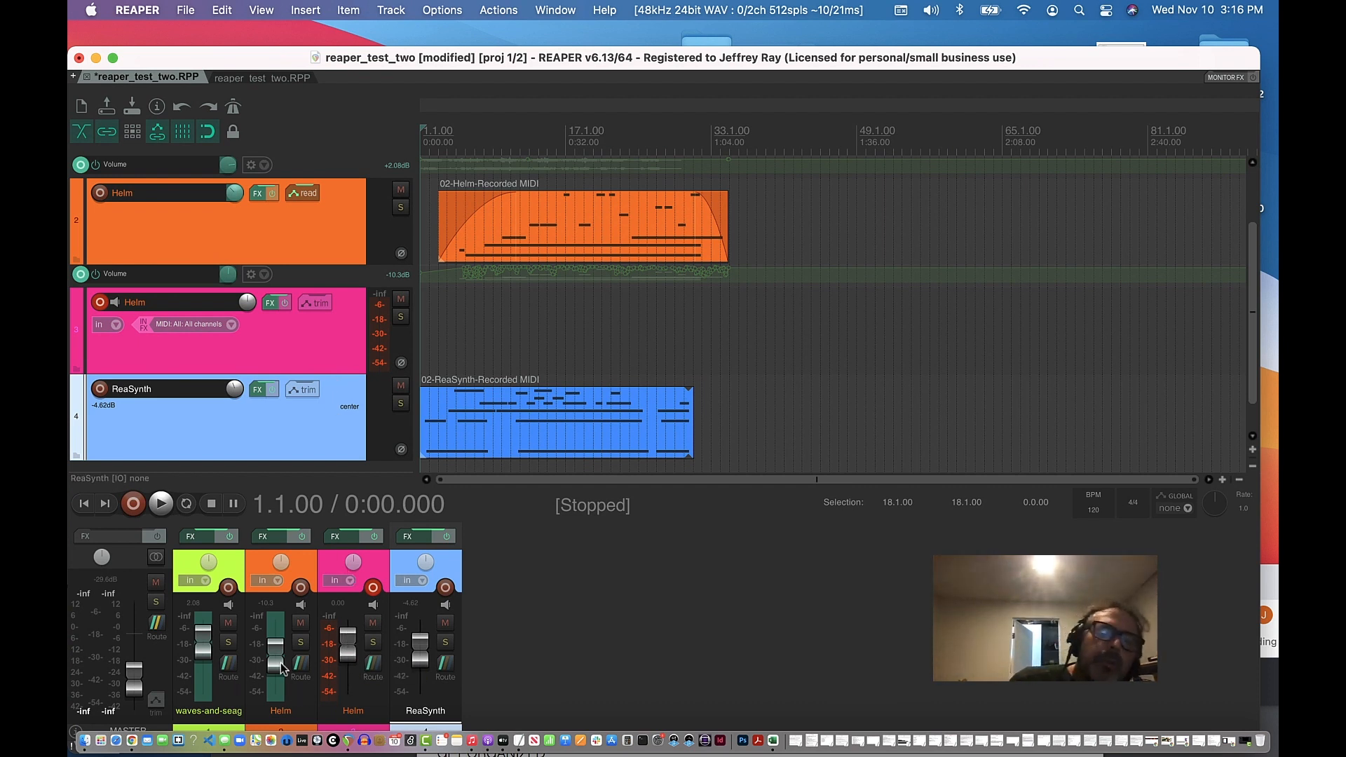
mouse_move(349, 655)
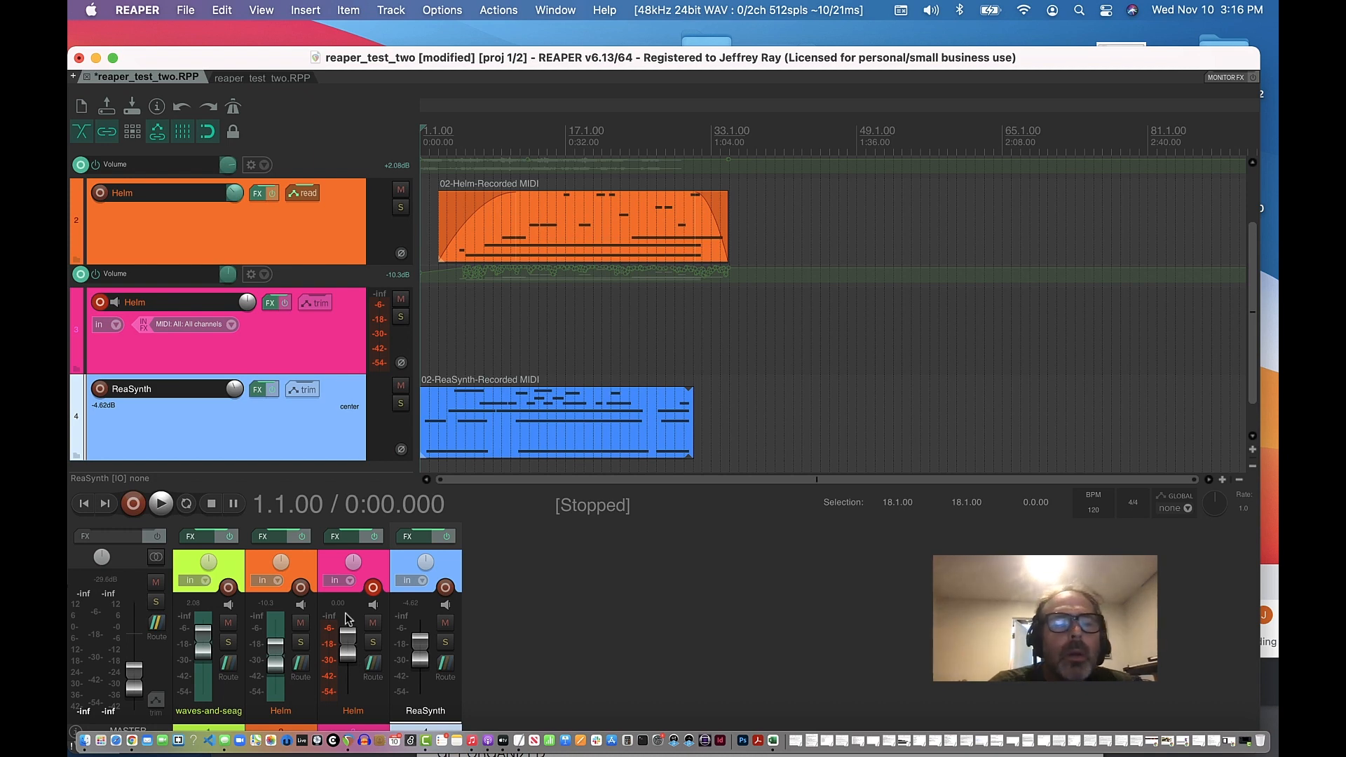
drag(319, 60, 359, 58)
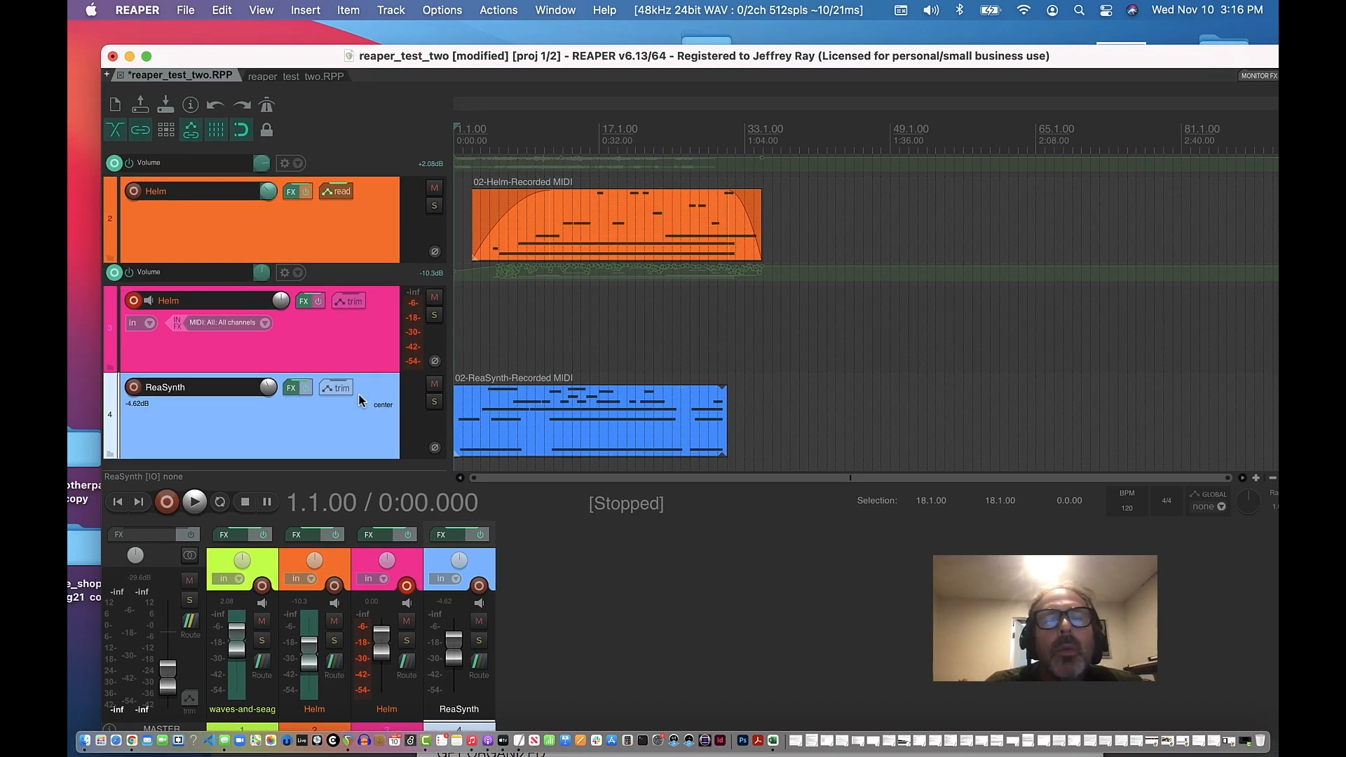
- Enable the Volume envelope on the ReaSynth track and set the track's automation mode to Write
click(306, 338)
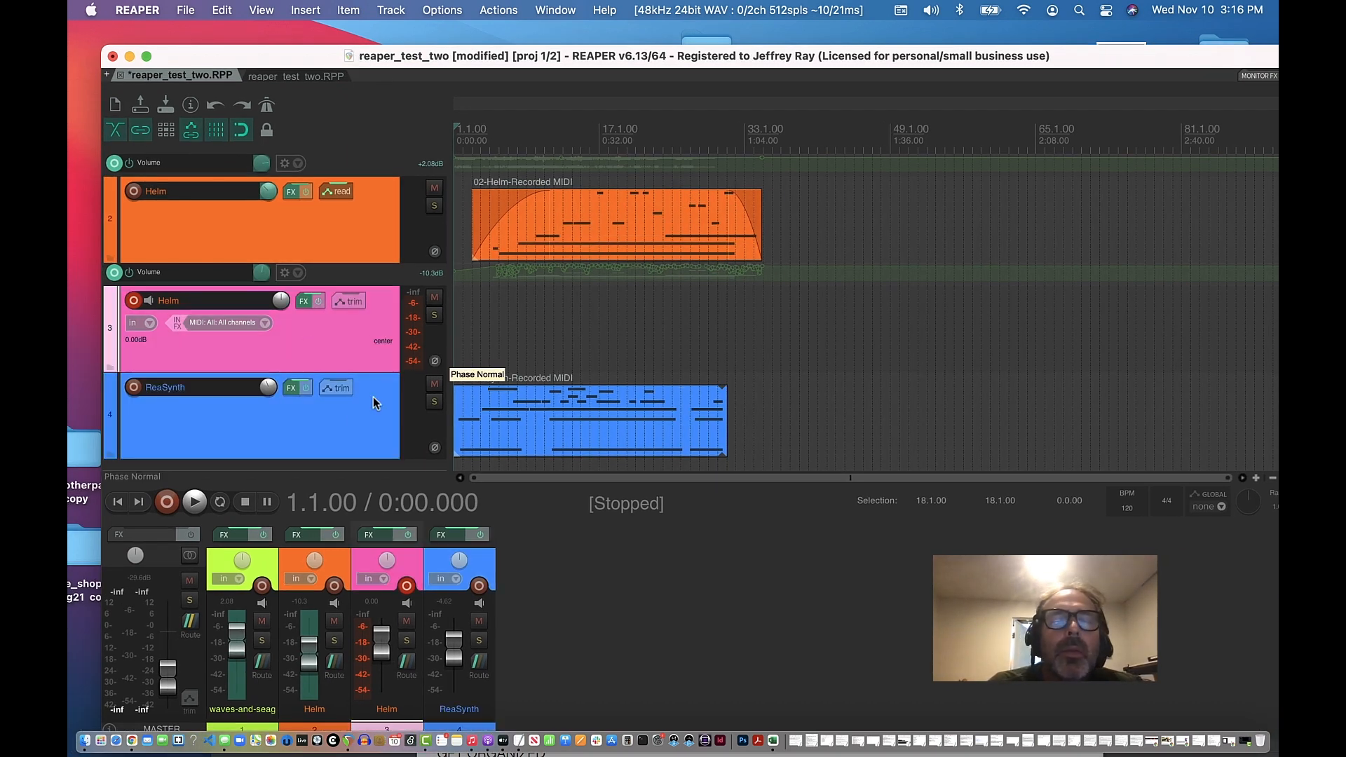
click(326, 425)
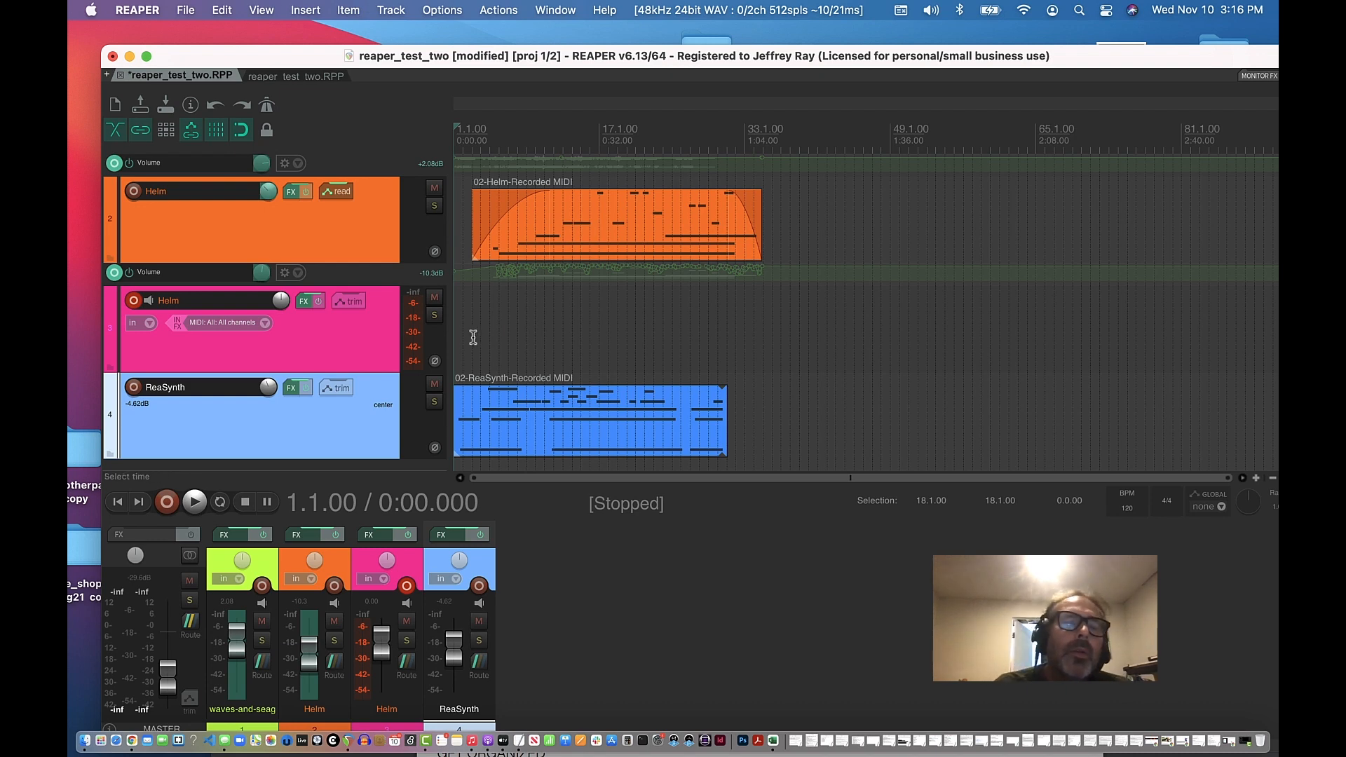
drag(366, 61, 360, 37)
scroll(355, 334, down, 2)
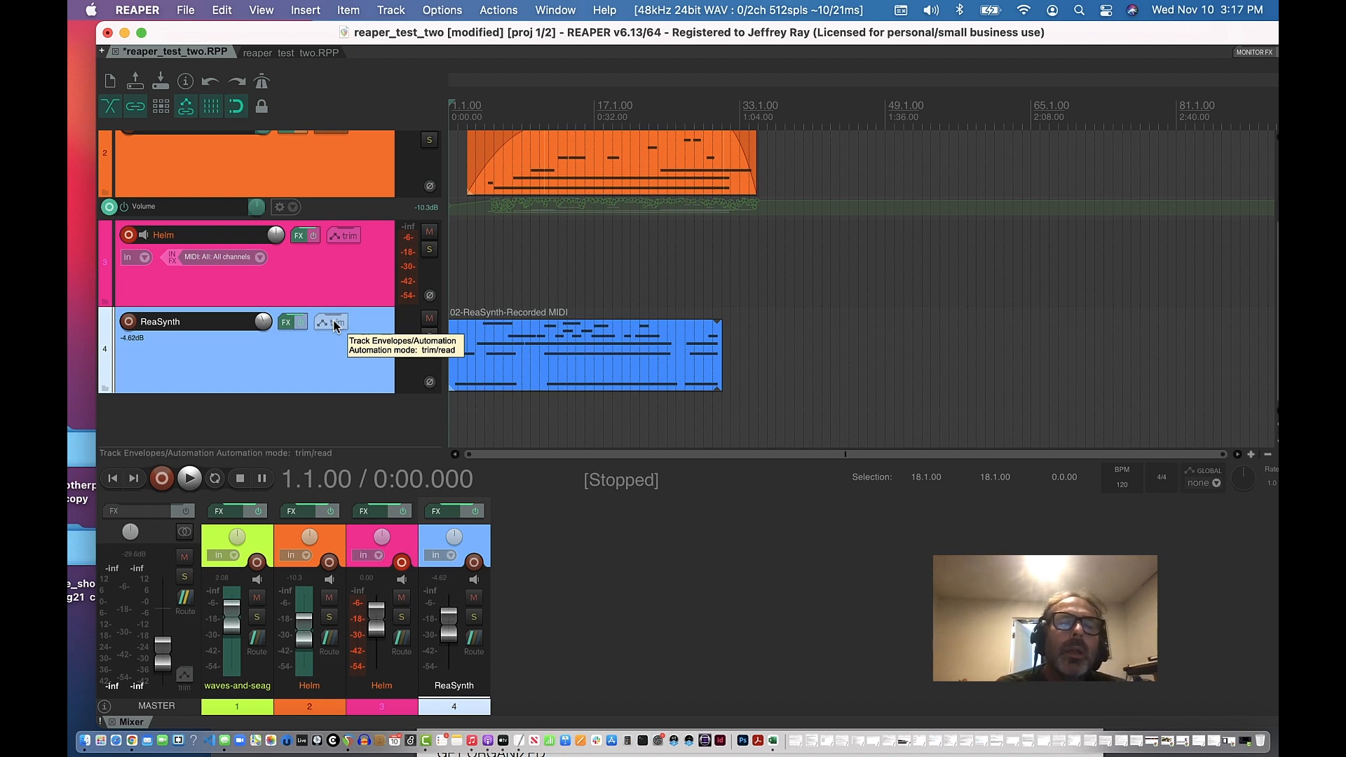
click(337, 326)
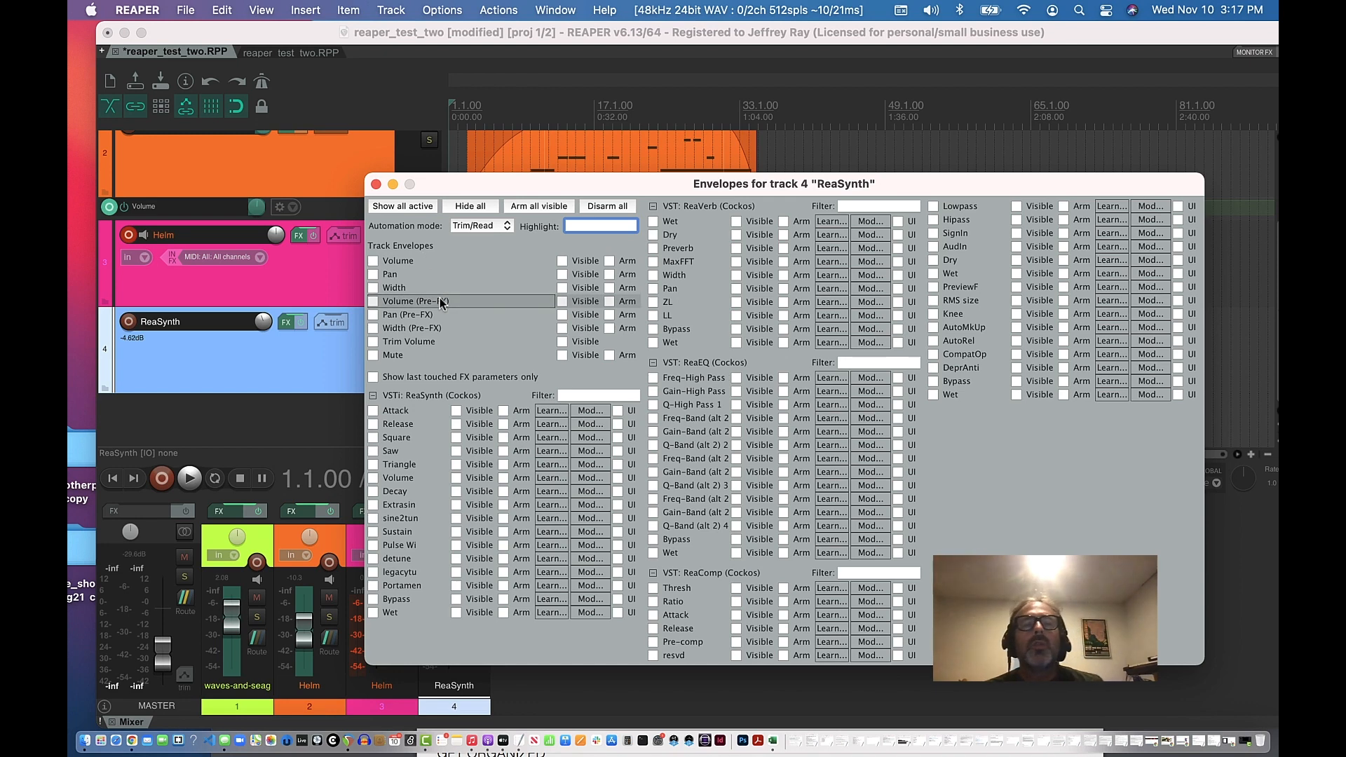
click(373, 260)
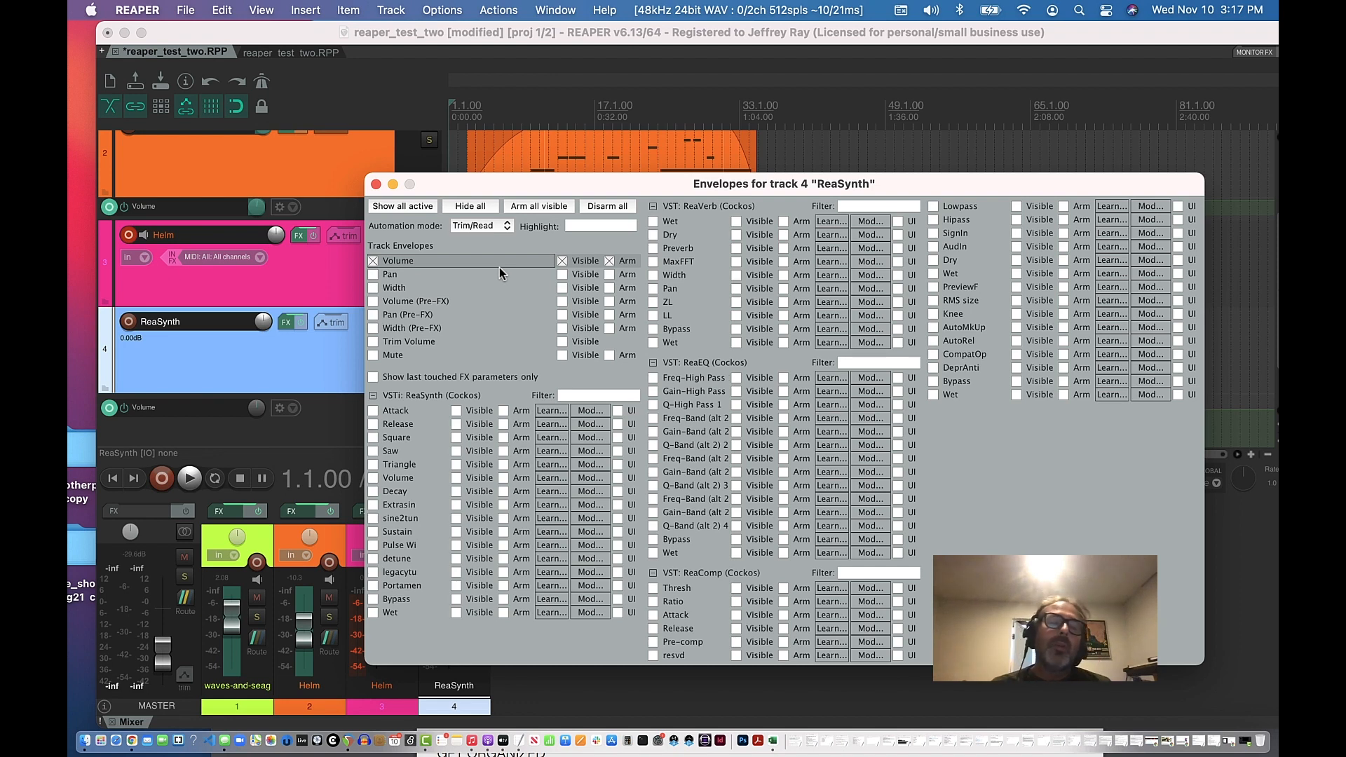
click(506, 227)
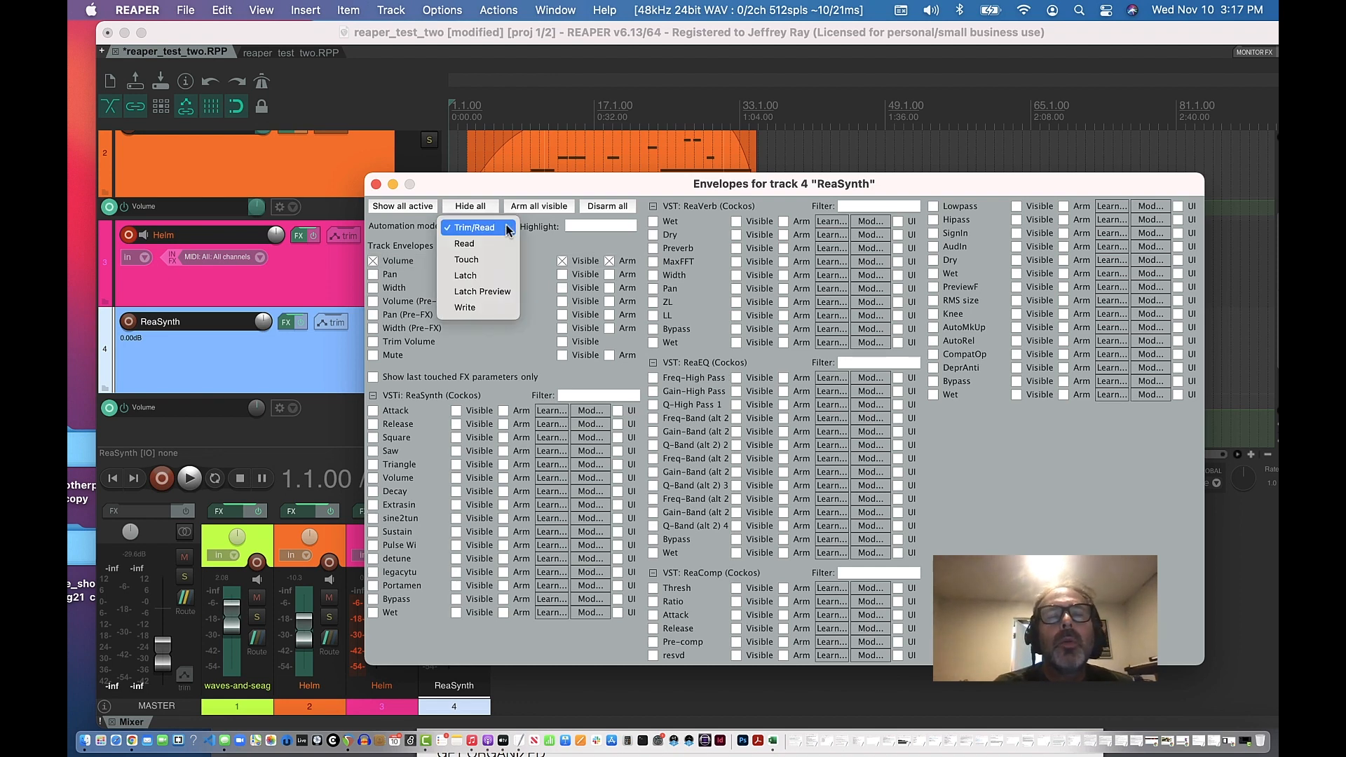
click(494, 309)
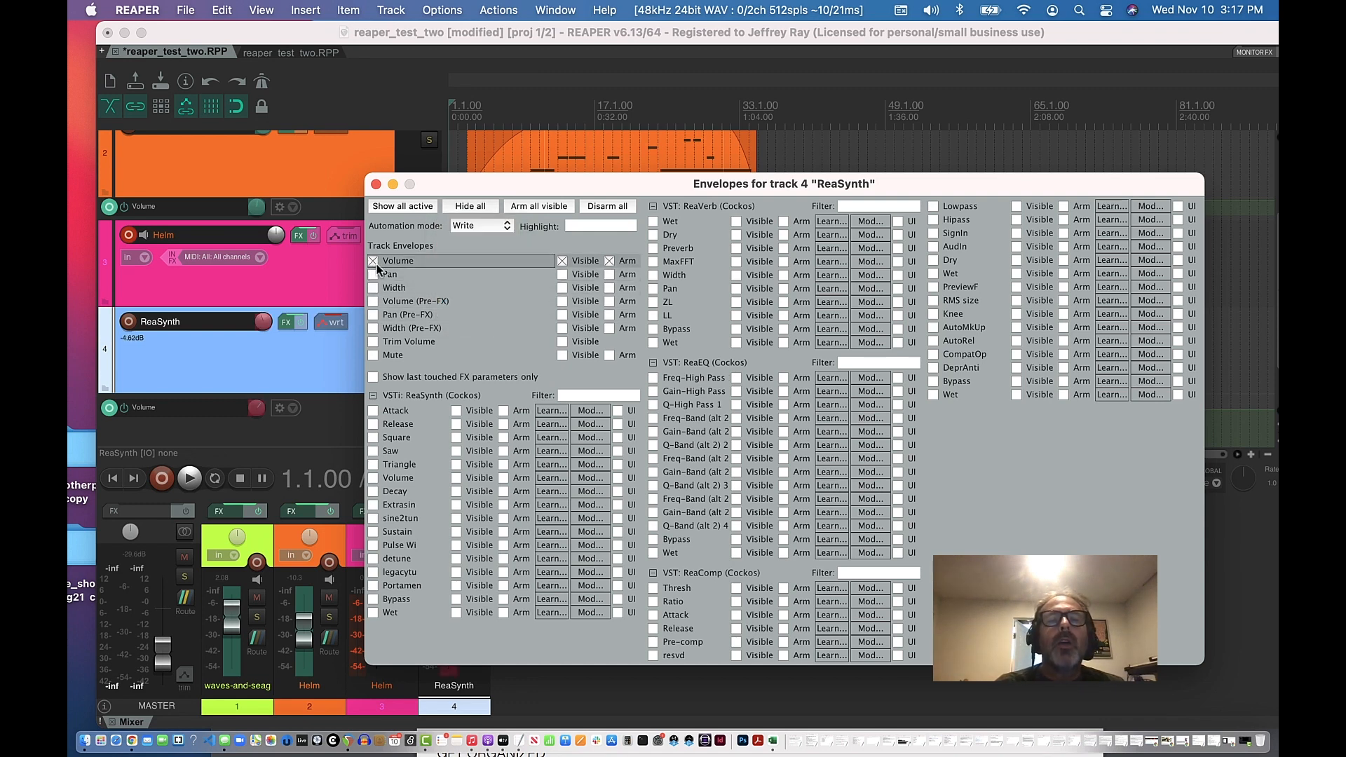
click(377, 184)
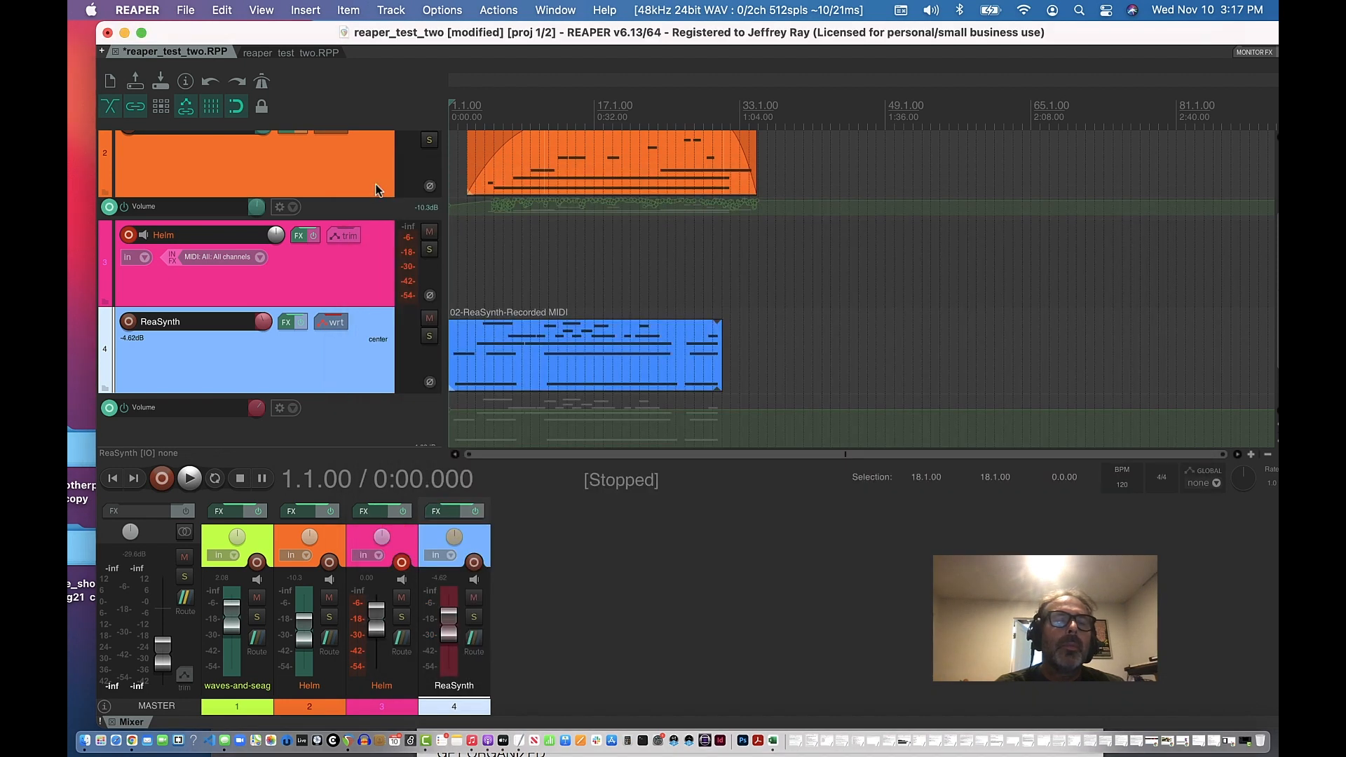
- Record volume automation on the ReaSynth track by riding its mixer fader during playback from the start, and stop past the last item
click(425, 742)
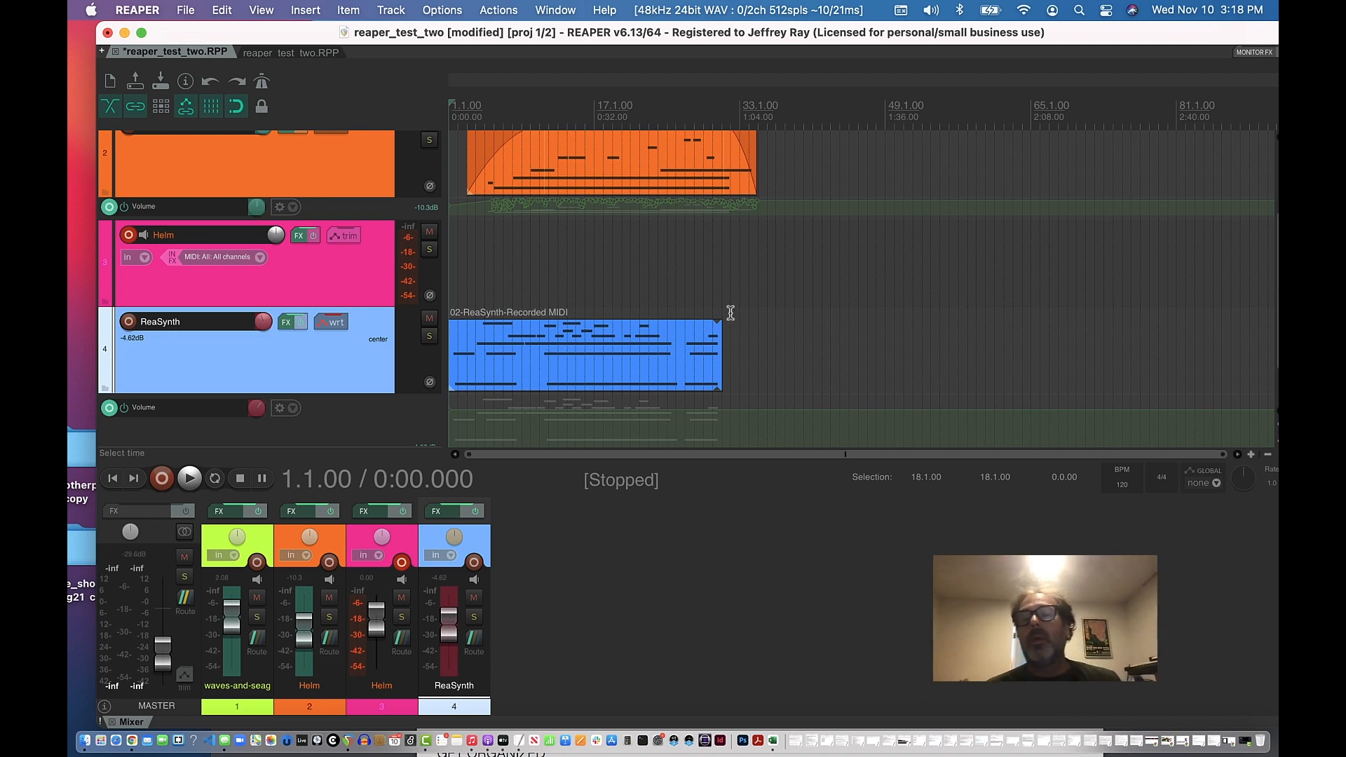
drag(919, 32, 823, 35)
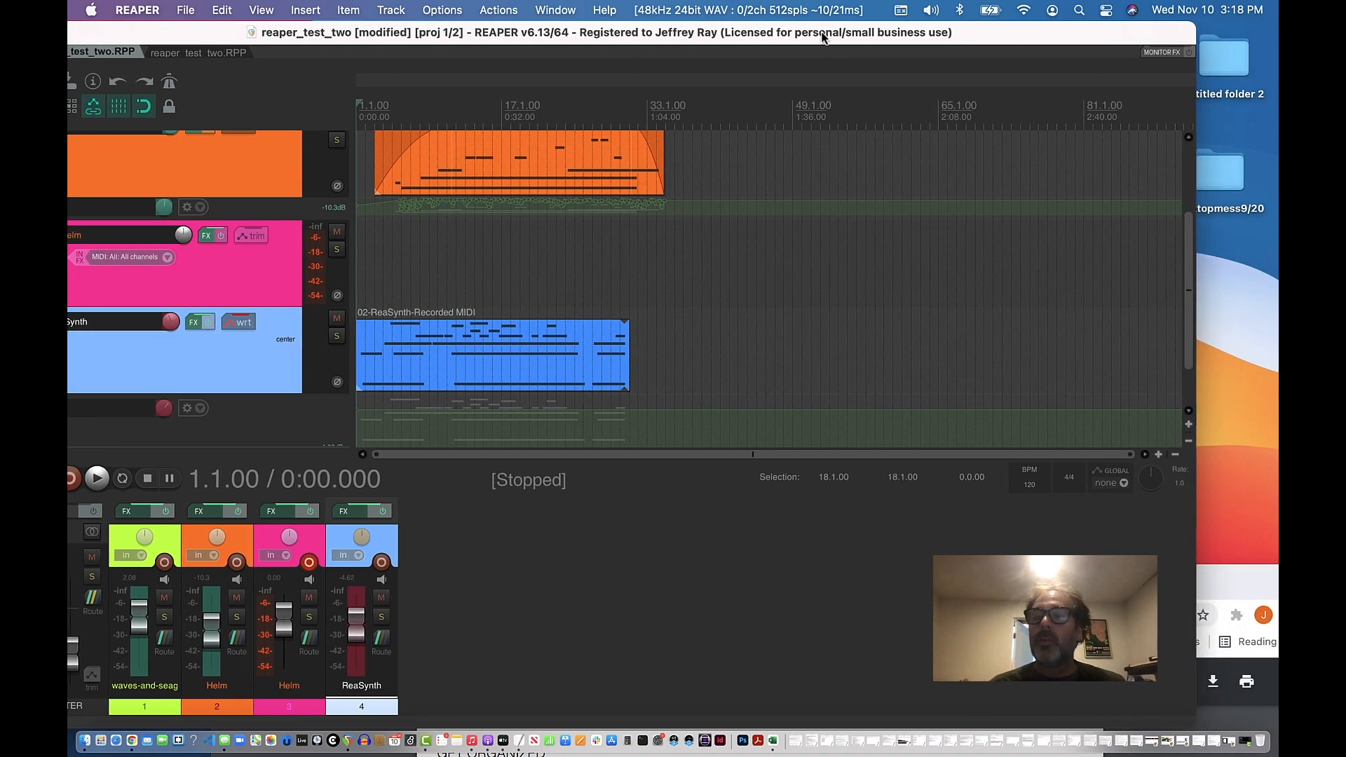
click(1158, 455)
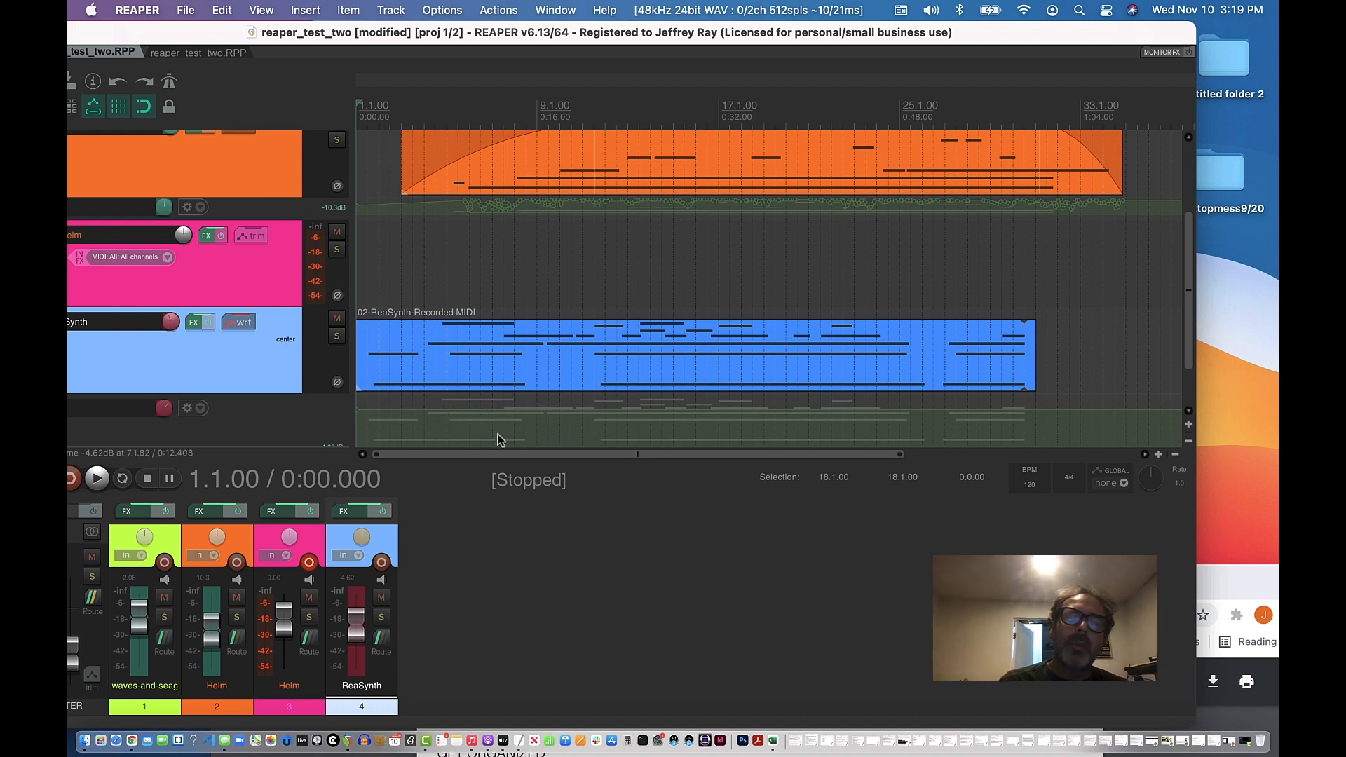
drag(209, 38, 315, 42)
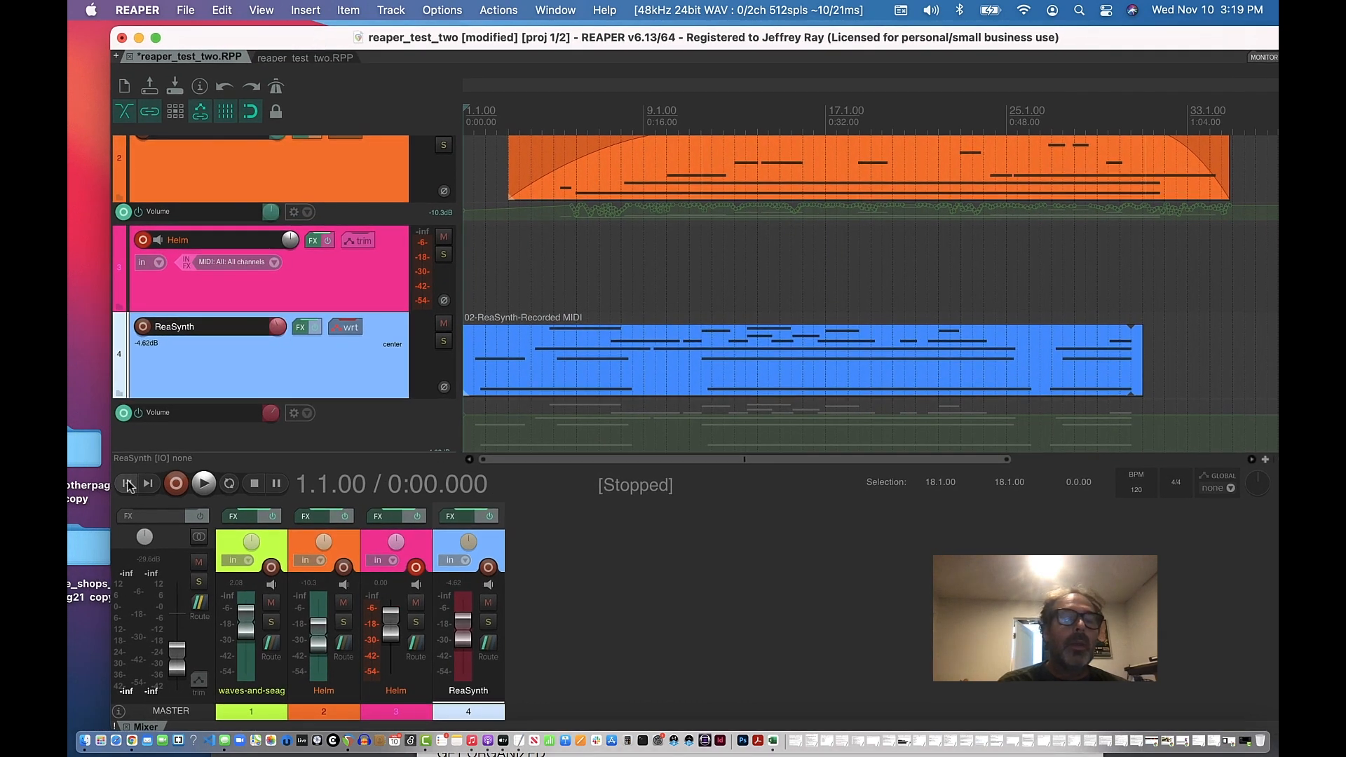
drag(247, 40, 230, 36)
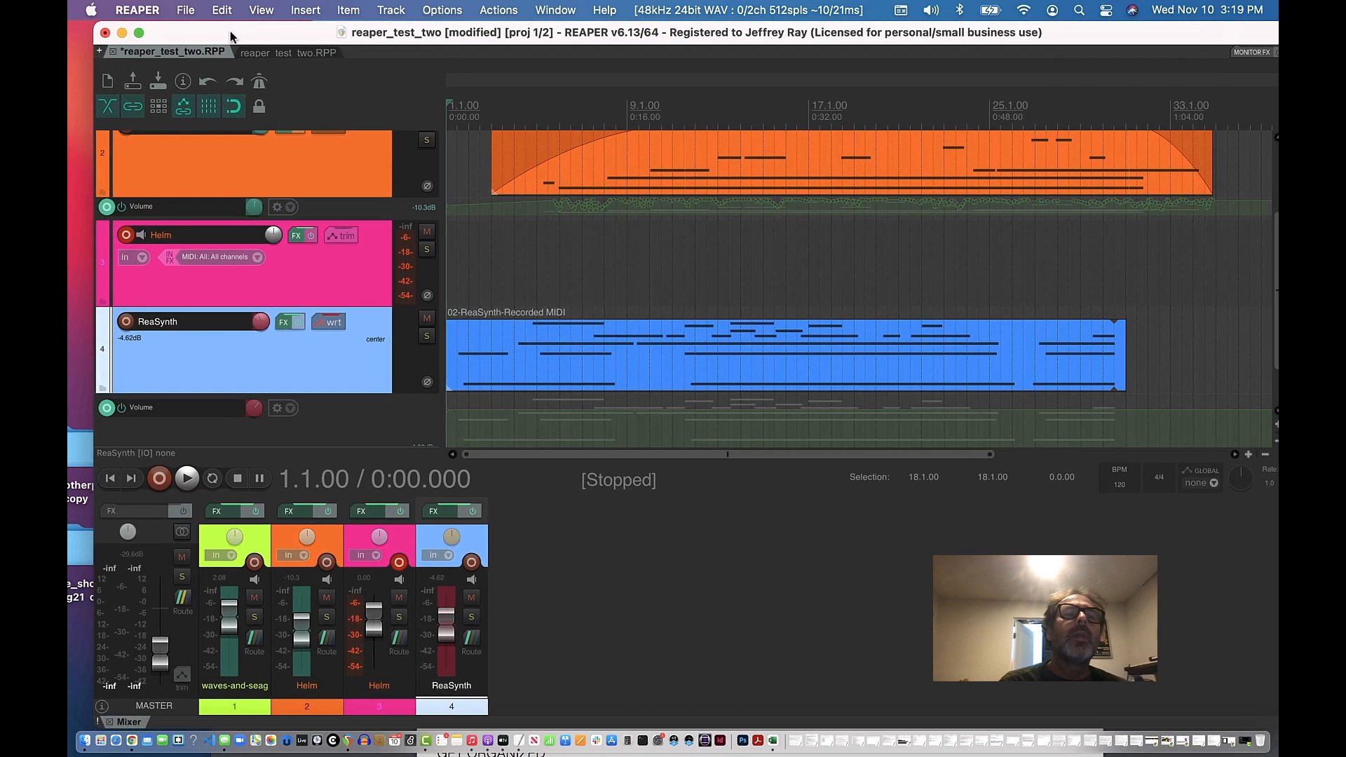
click(186, 483)
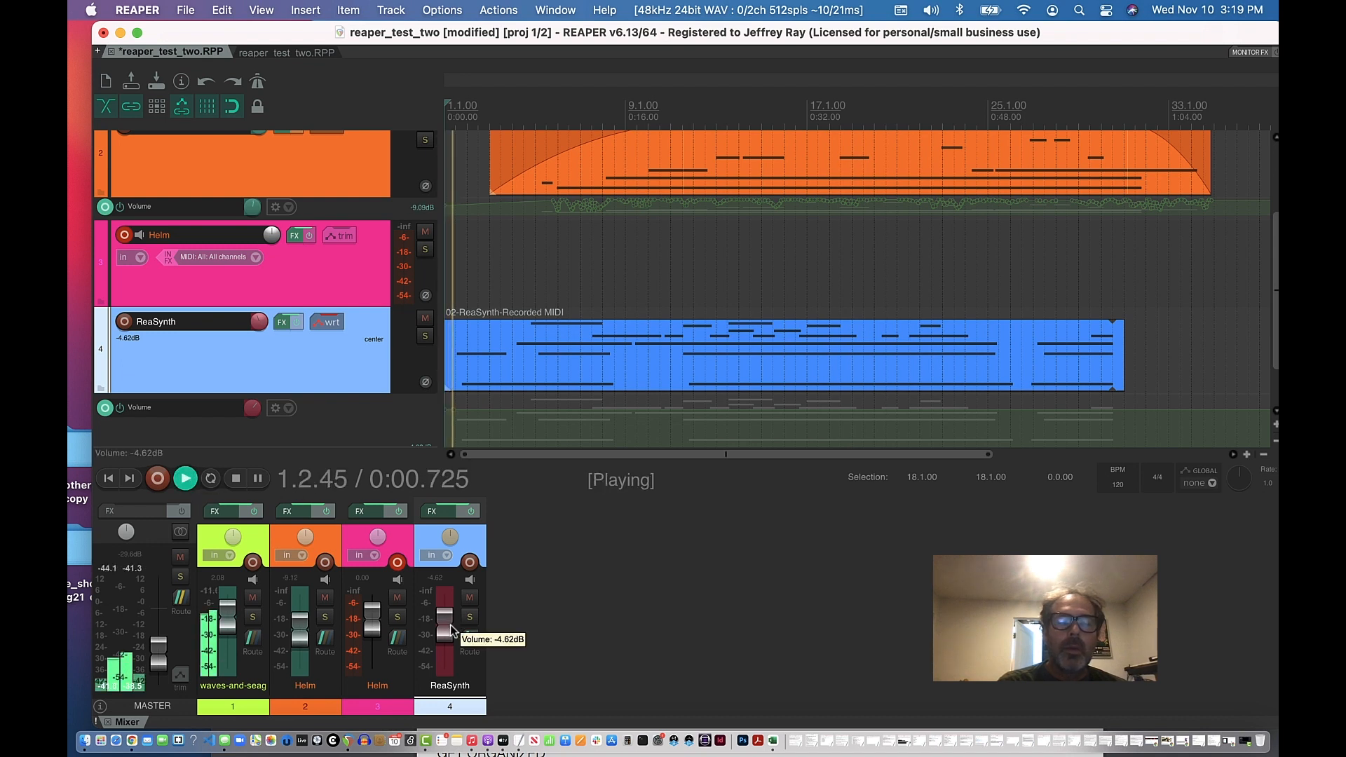
mouse_move(443, 624)
mouse_down()
mouse_move(435, 603)
mouse_move(440, 645)
mouse_move(441, 604)
mouse_move(441, 641)
mouse_move(446, 618)
mouse_up()
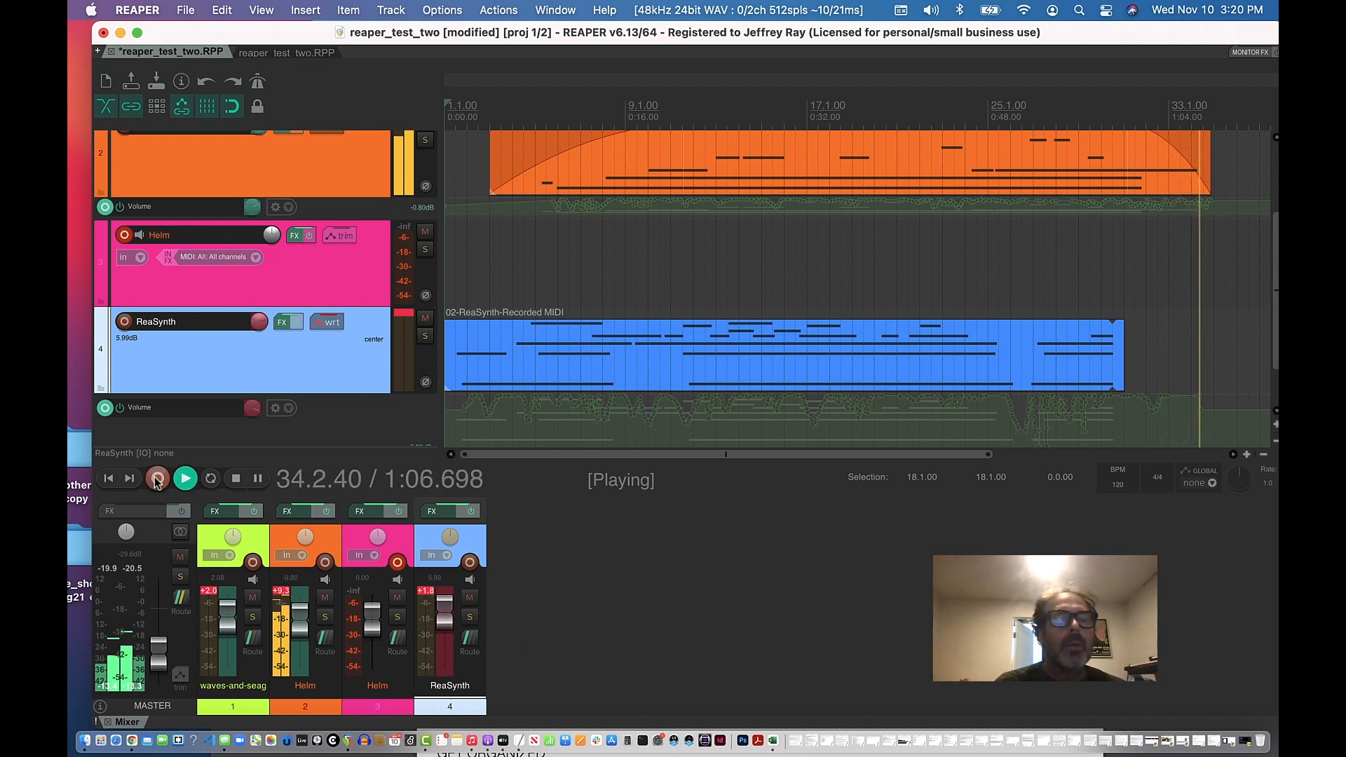
click(236, 480)
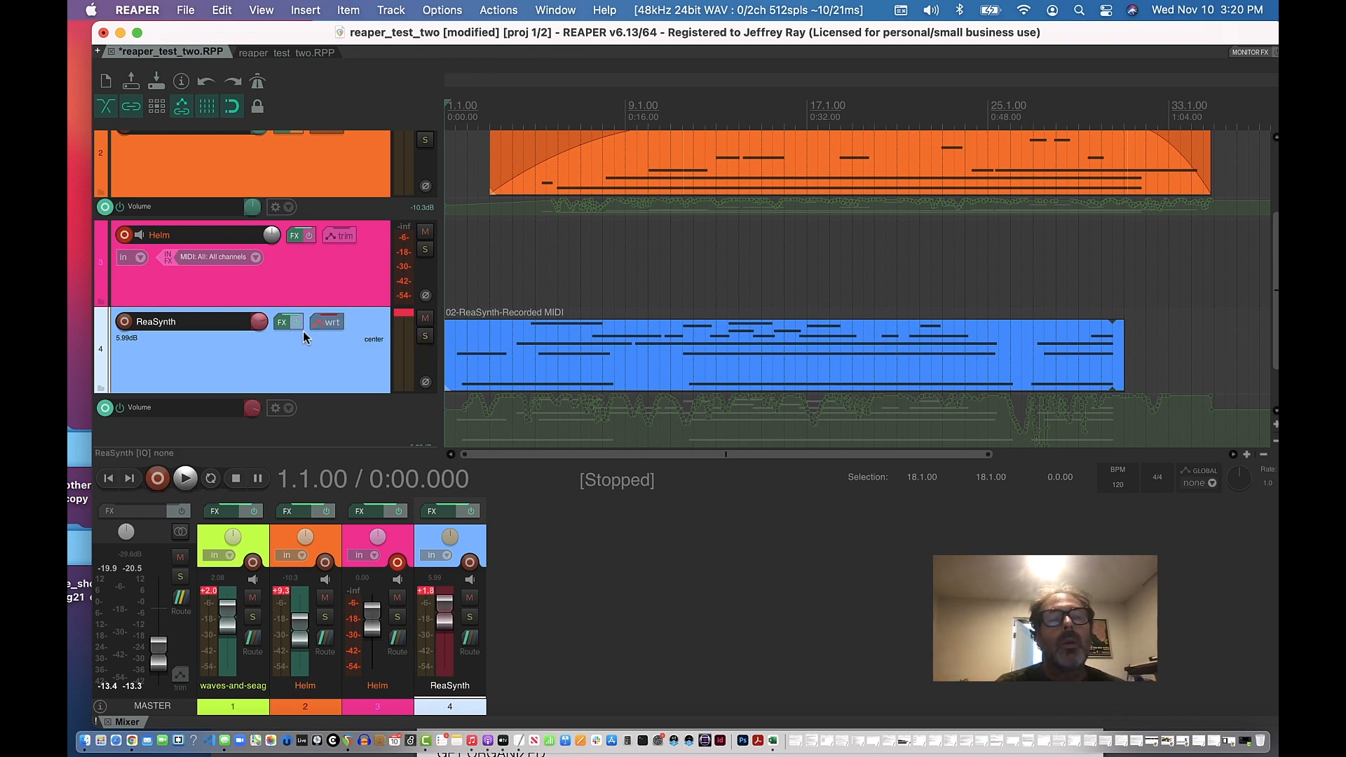
- Set the ReaSynth track's automation mode to Read and play the project back with the recorded volume changes
click(327, 327)
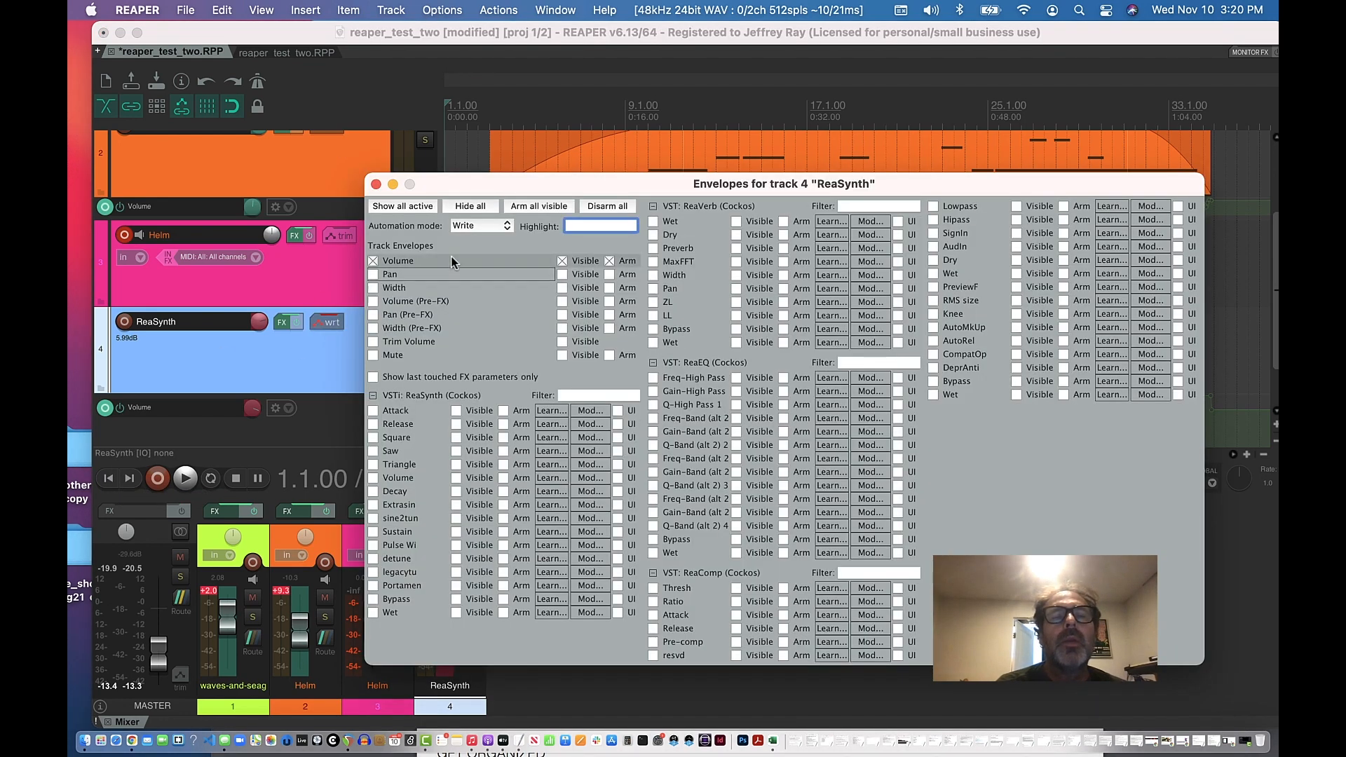
click(508, 224)
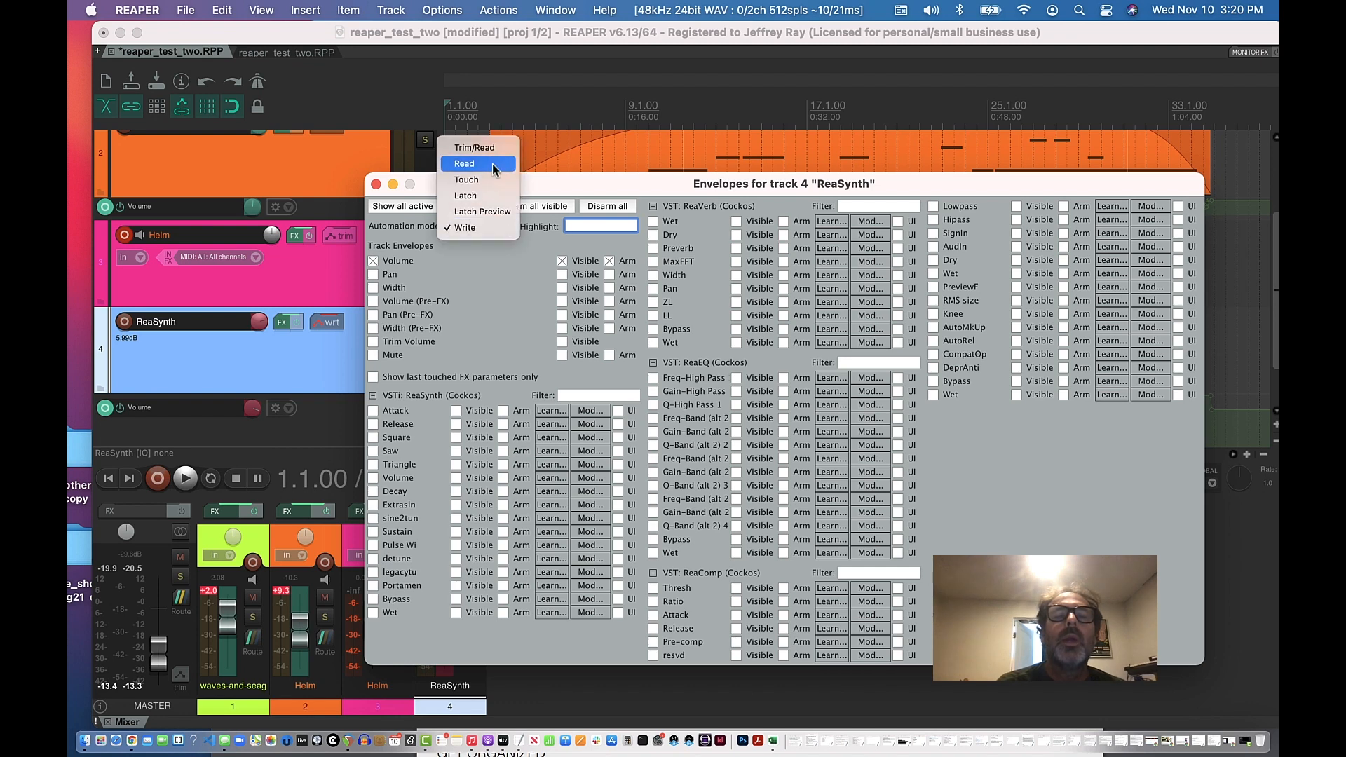
click(494, 165)
click(375, 184)
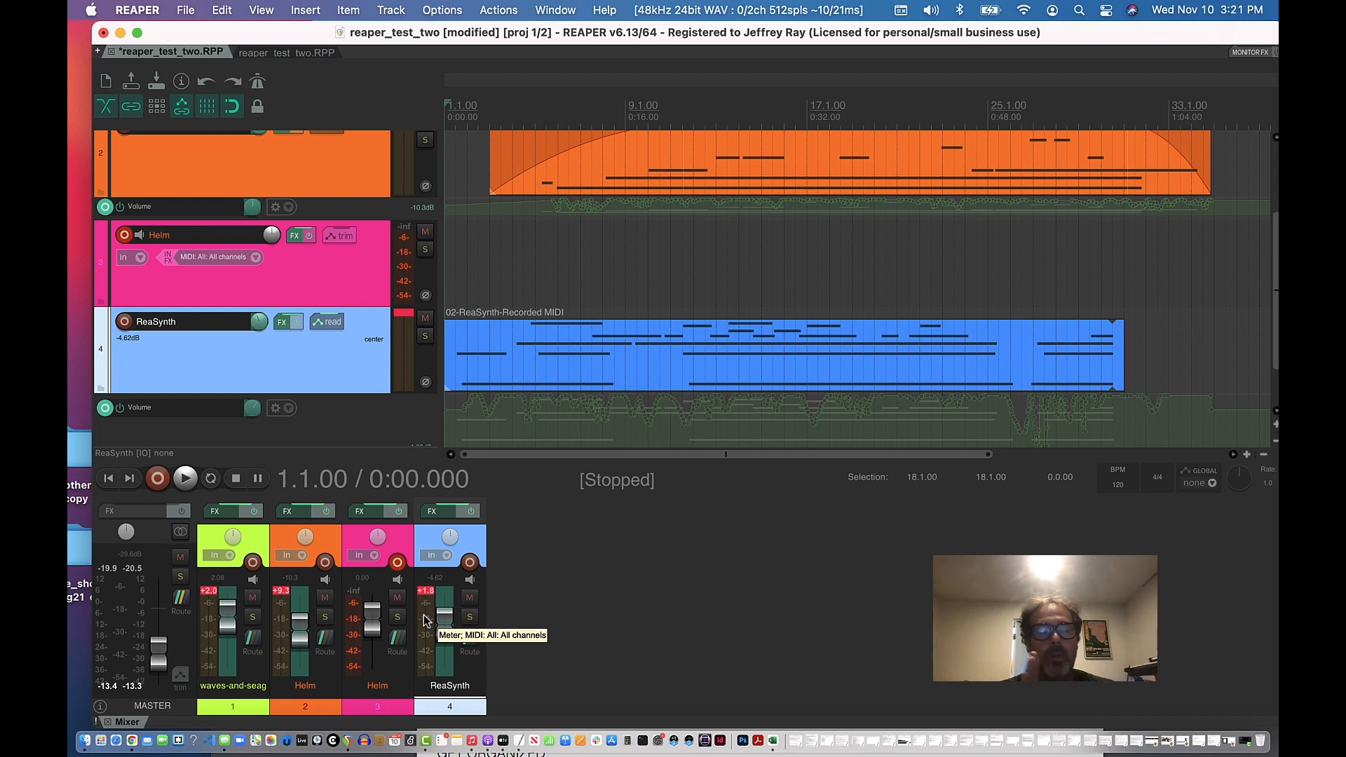
key(space)
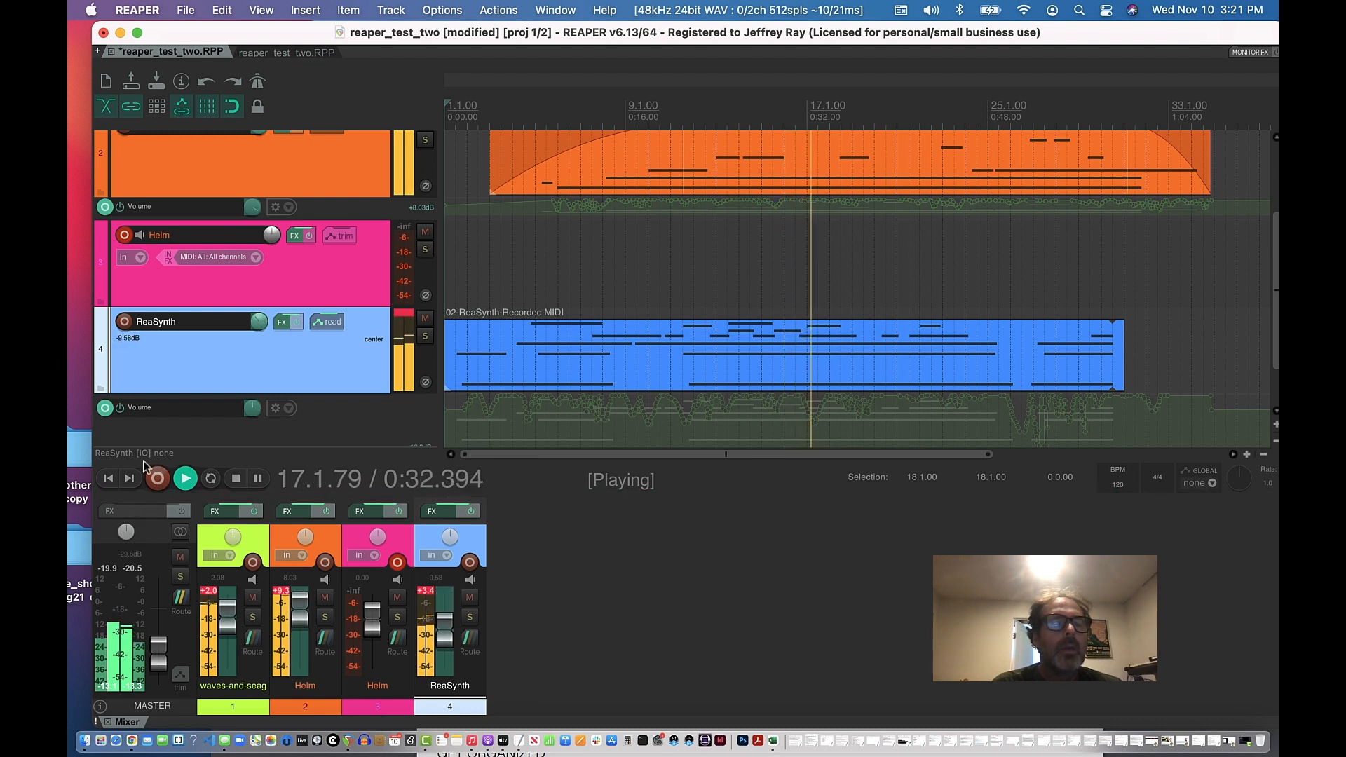
- Stop playback and enlarge the mixer to show the full channel strips with their effect inserts
click(237, 482)
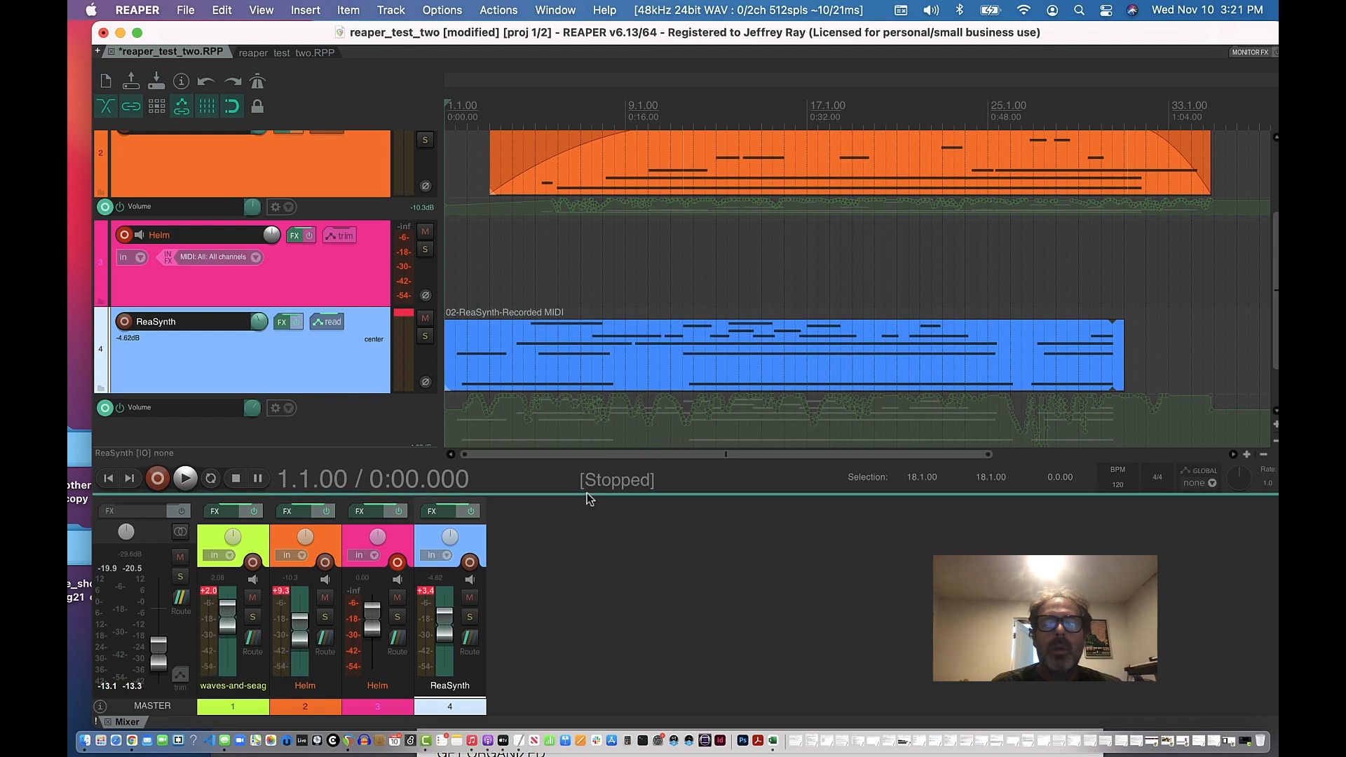
drag(587, 496, 562, 206)
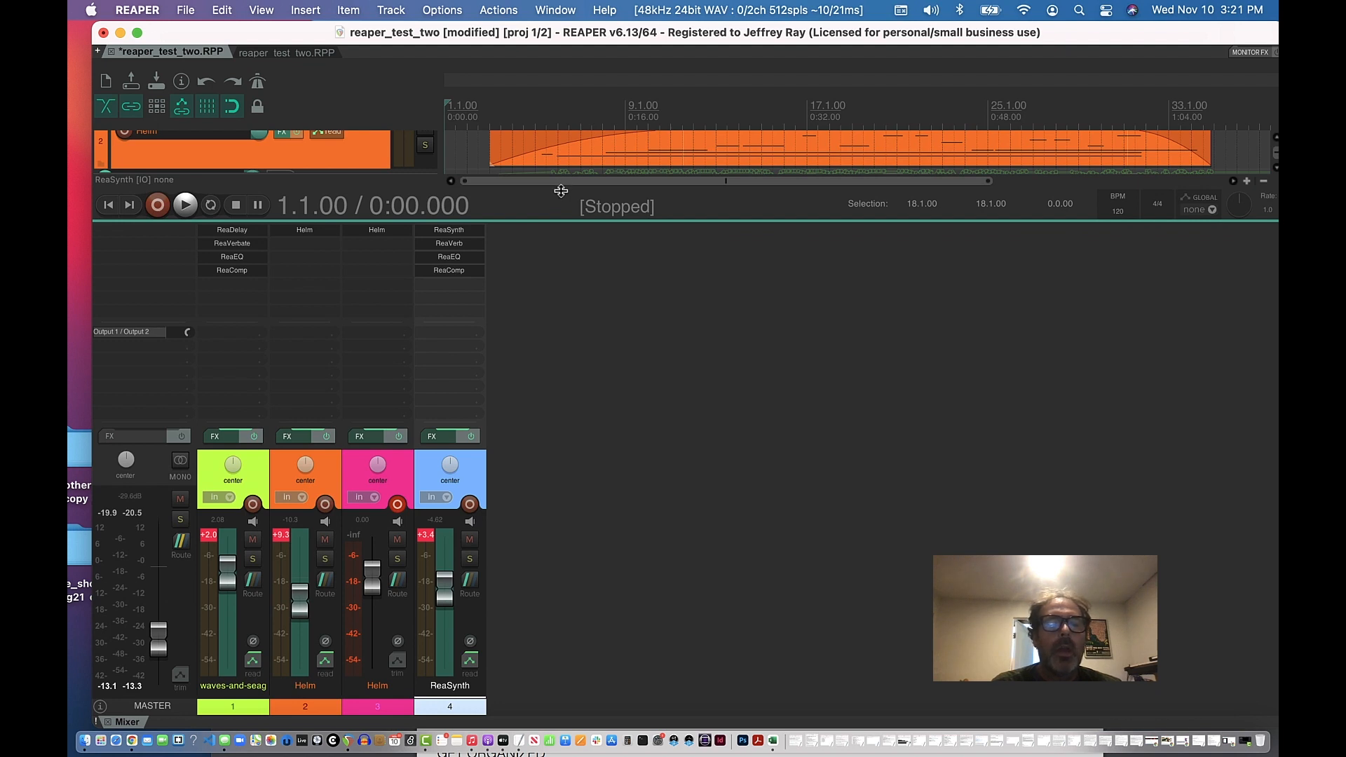
drag(563, 220, 559, 232)
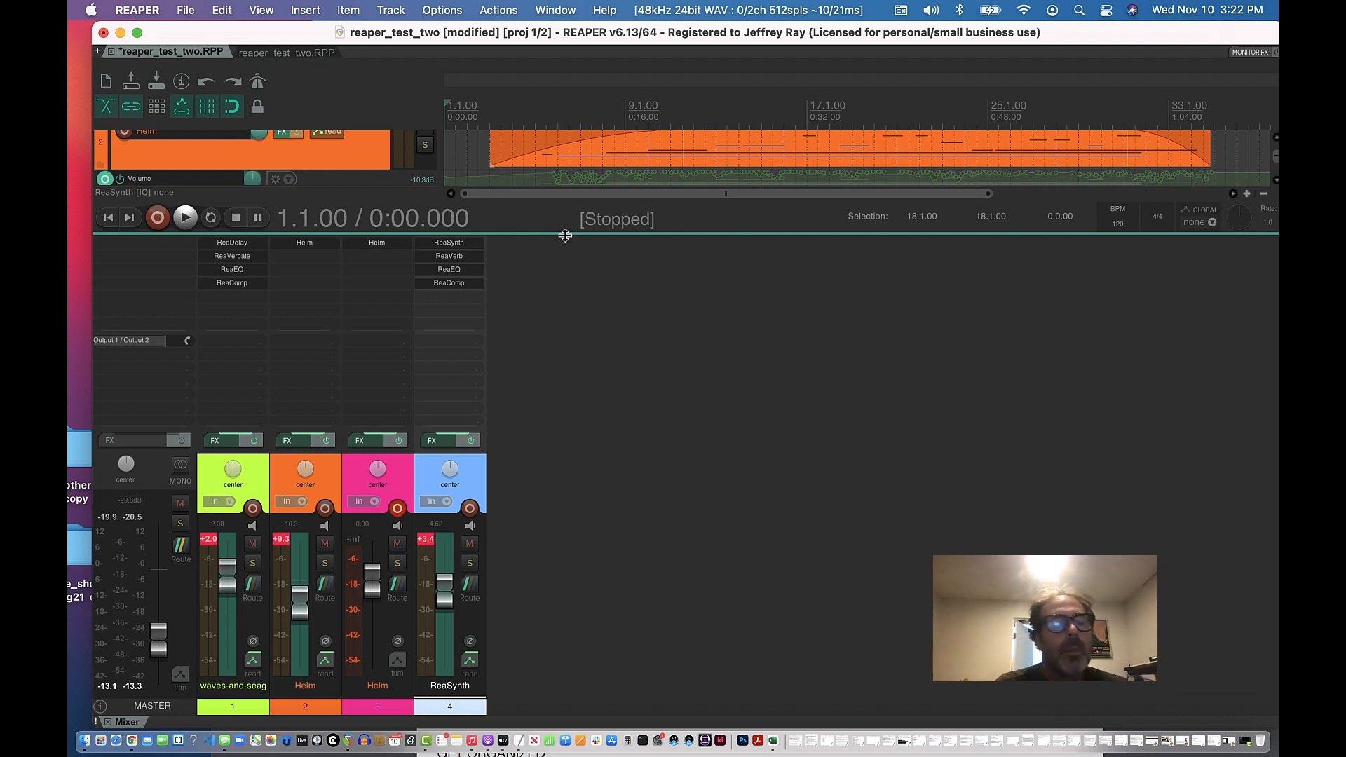
- Play the project from the start to watch the mixer faders follow the automation, stop, and return the mixer to its smaller height
click(186, 218)
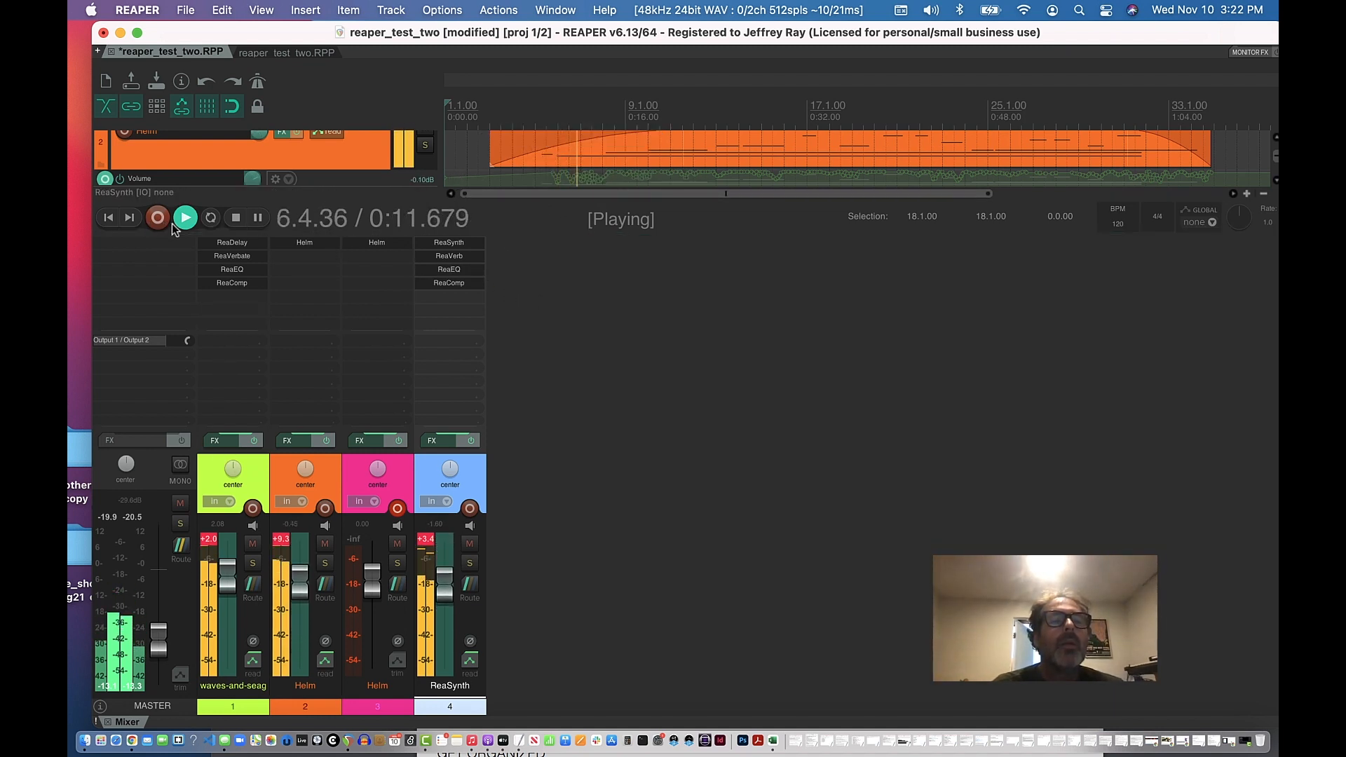
key(space)
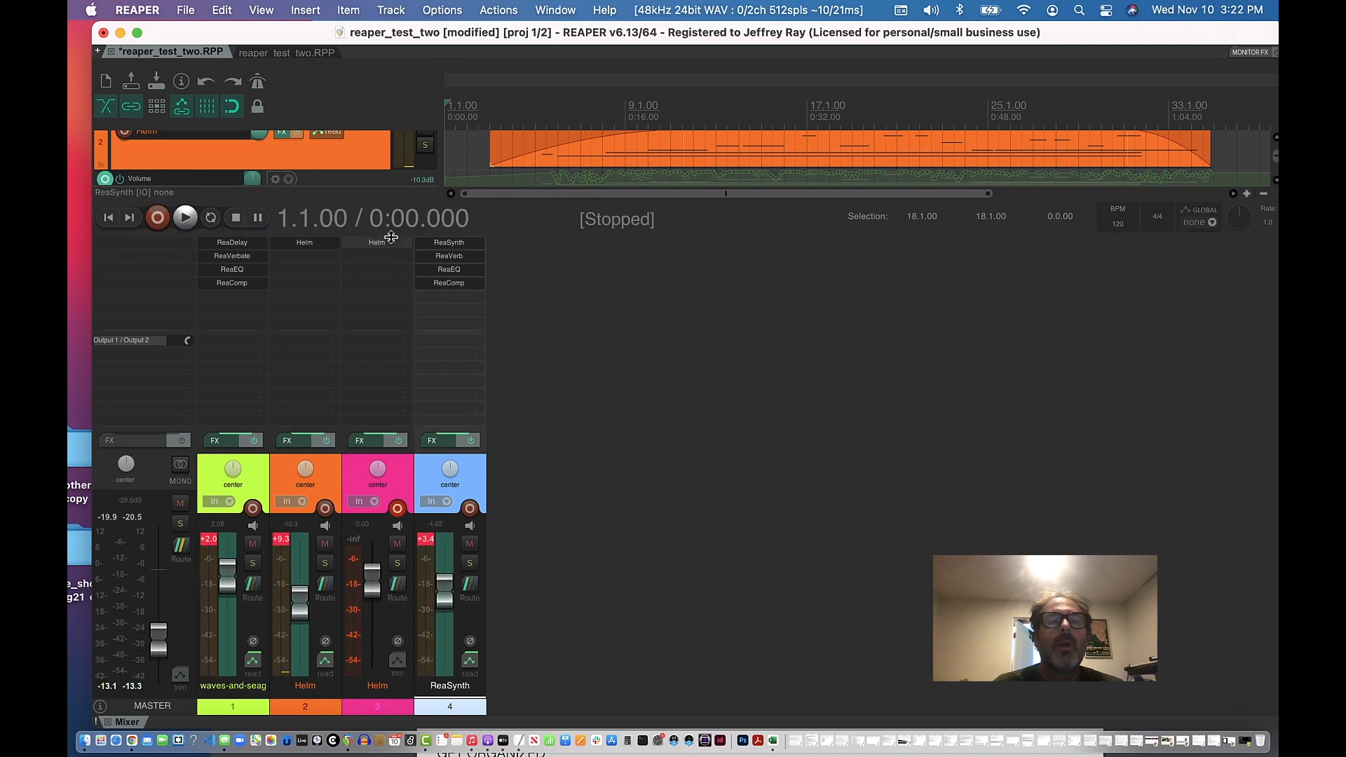
drag(390, 231, 421, 607)
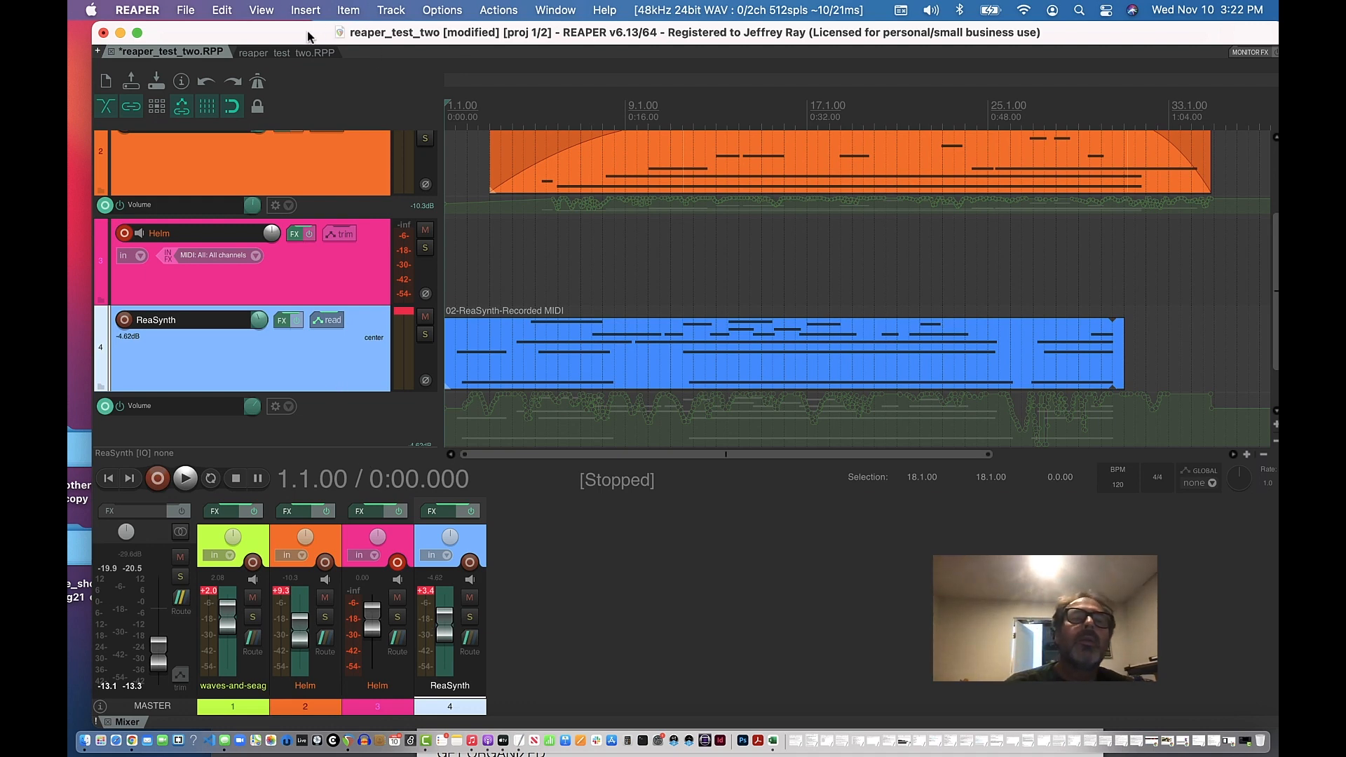
- Switch to the Chapter Eight Mixing and Mastering PDF in Chrome and review the mixing steps from gain staging through EQ, compression and effects
drag(309, 37, 318, 122)
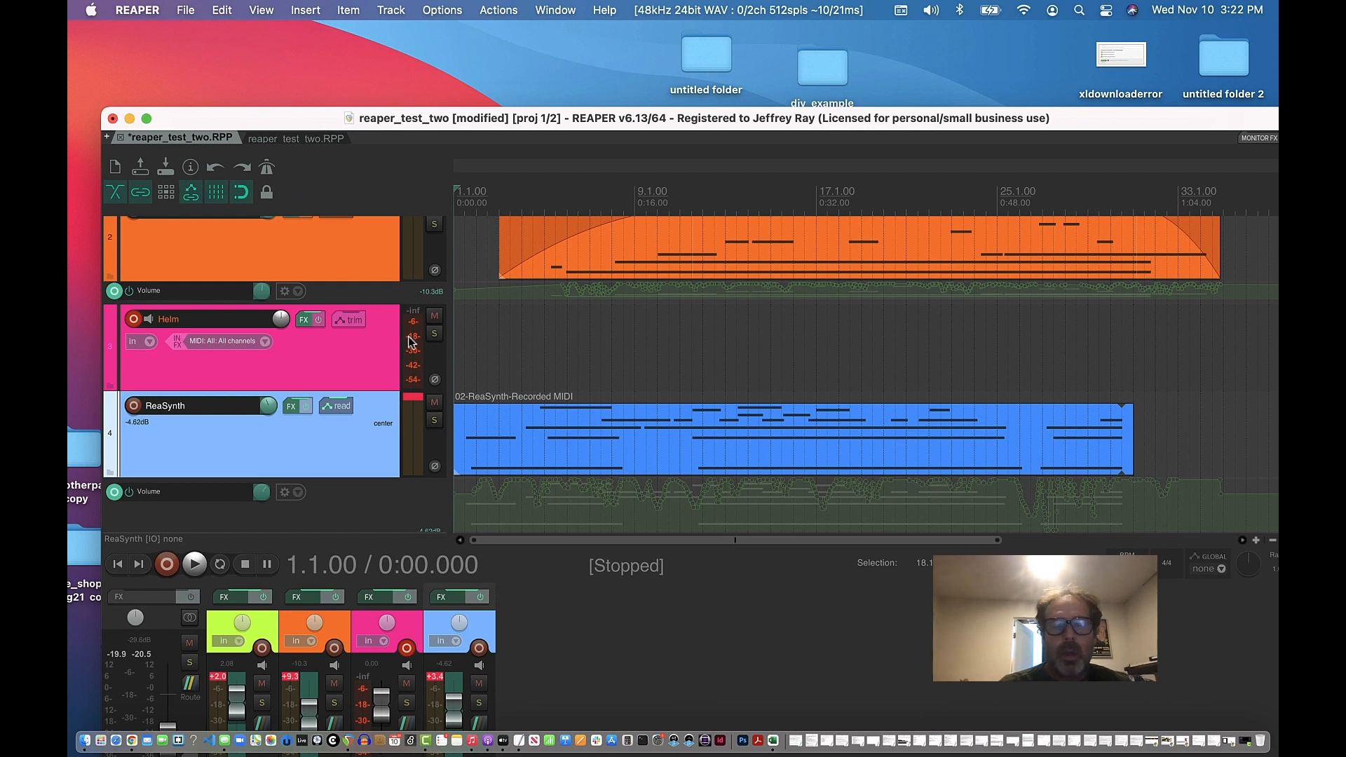
click(131, 743)
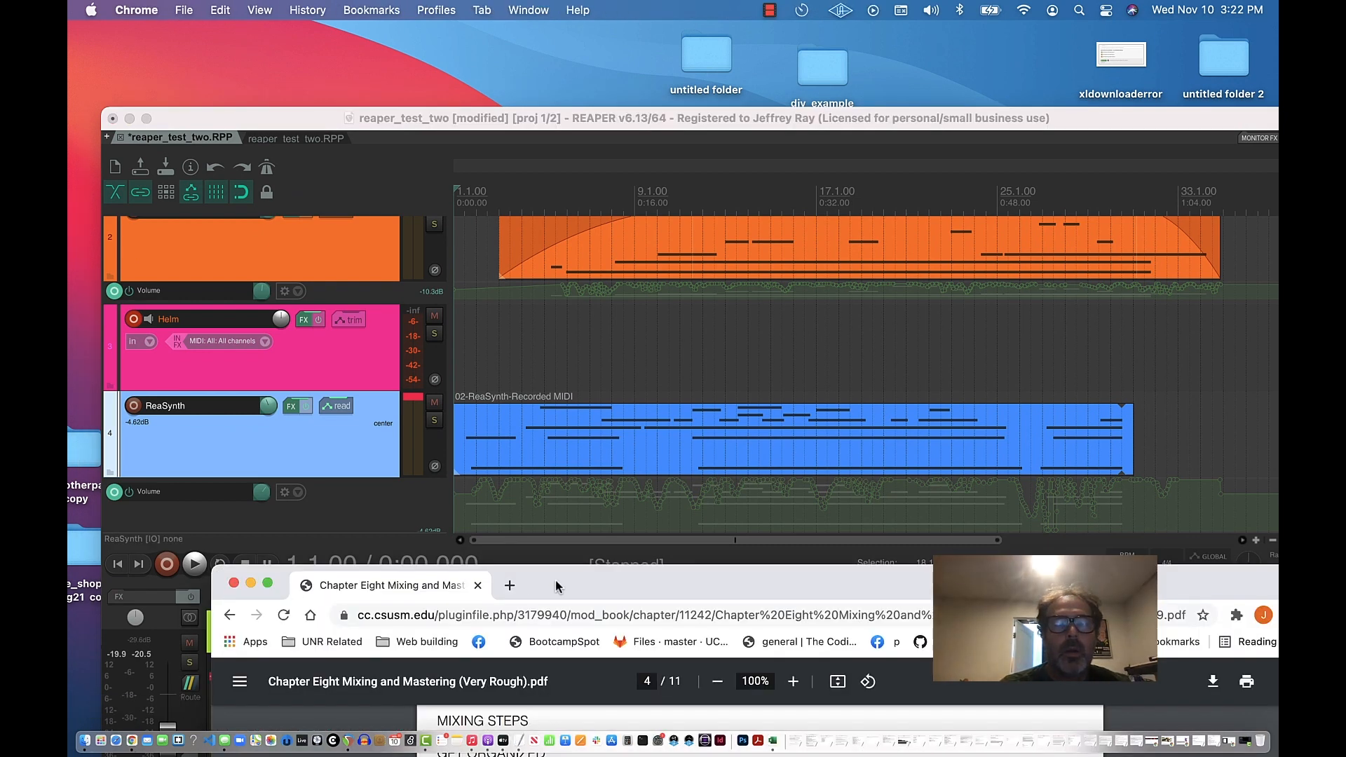
drag(544, 588, 497, 154)
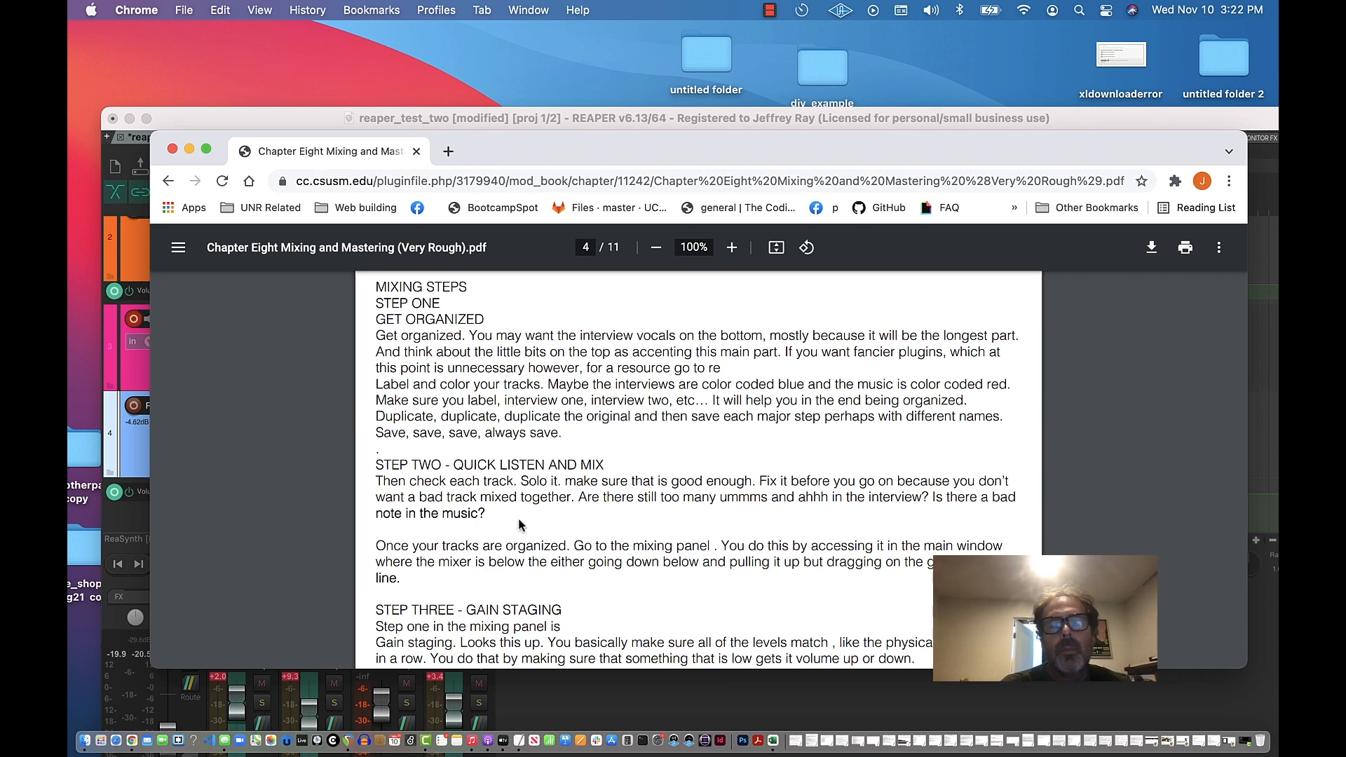
scroll(519, 524, down, 2)
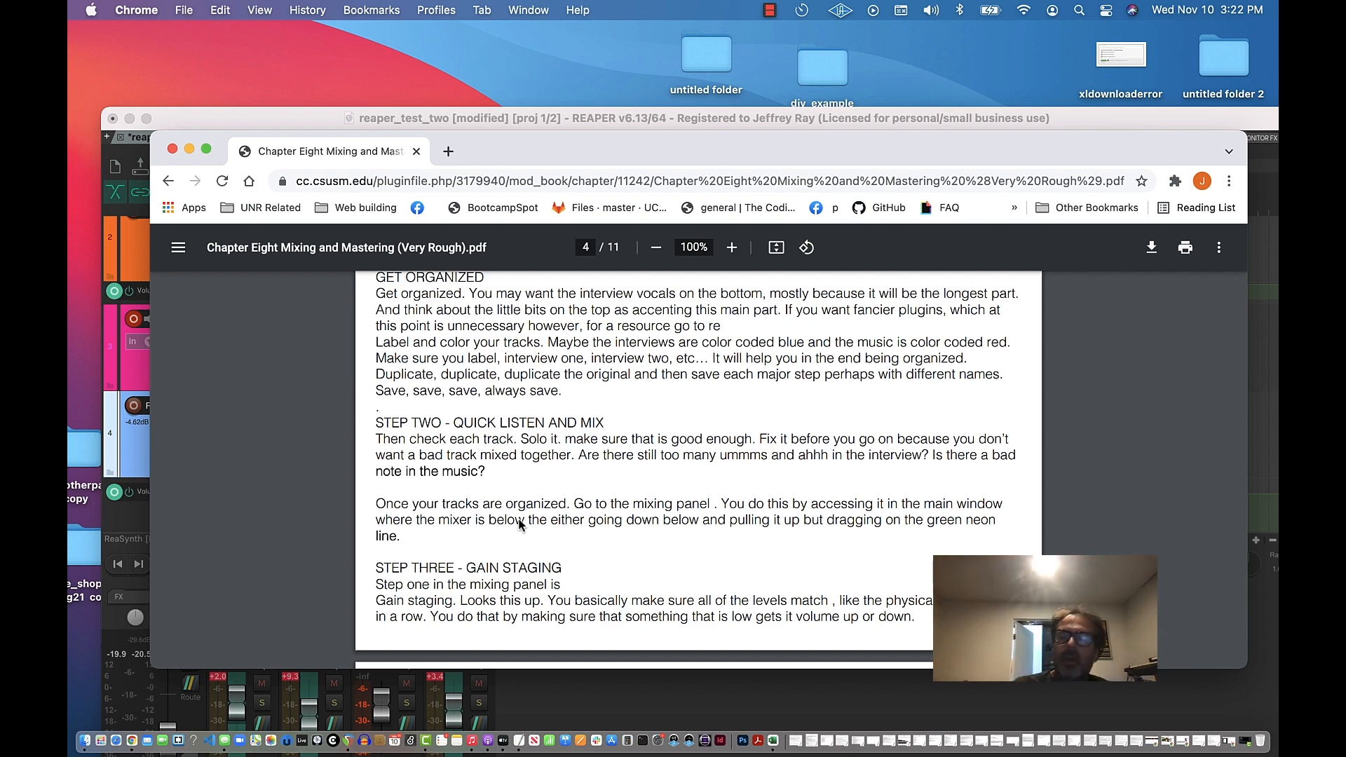
scroll(581, 575, down, 5)
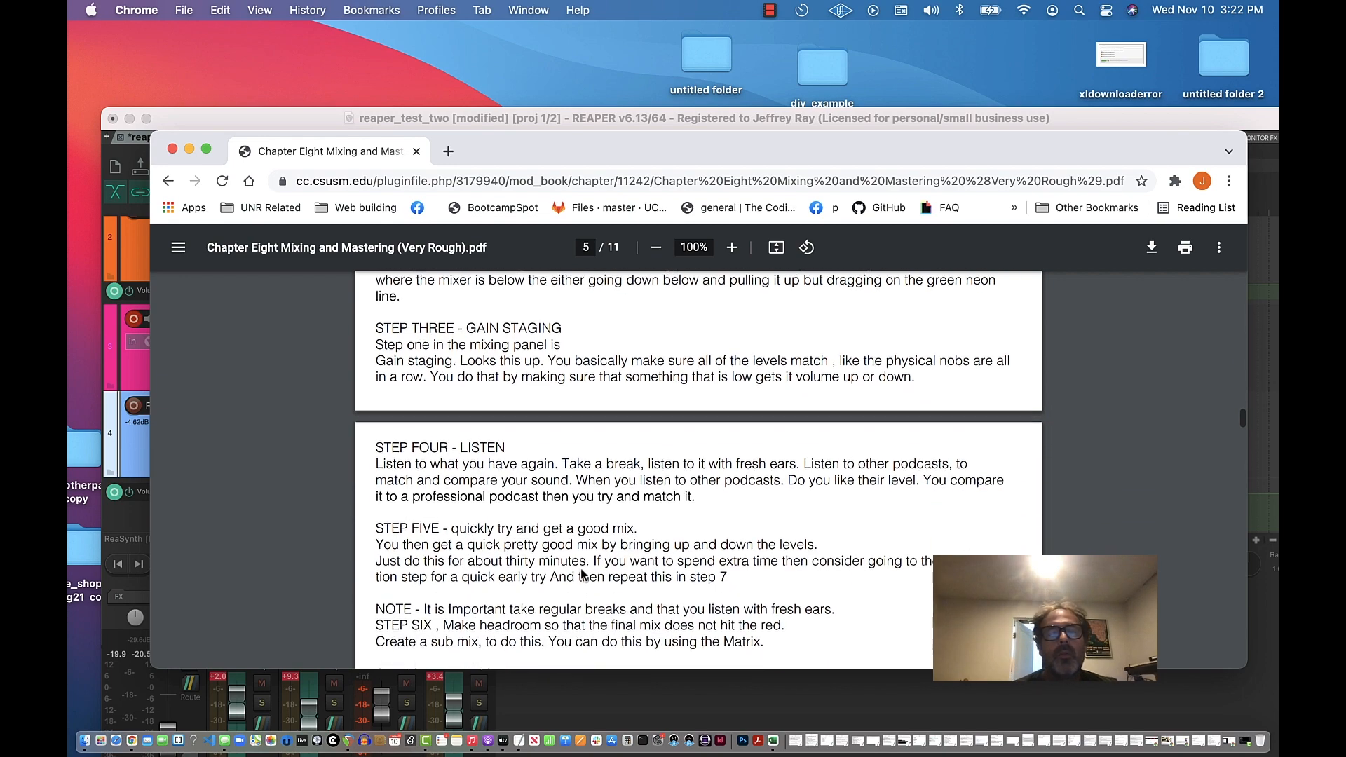
scroll(581, 575, down, 4)
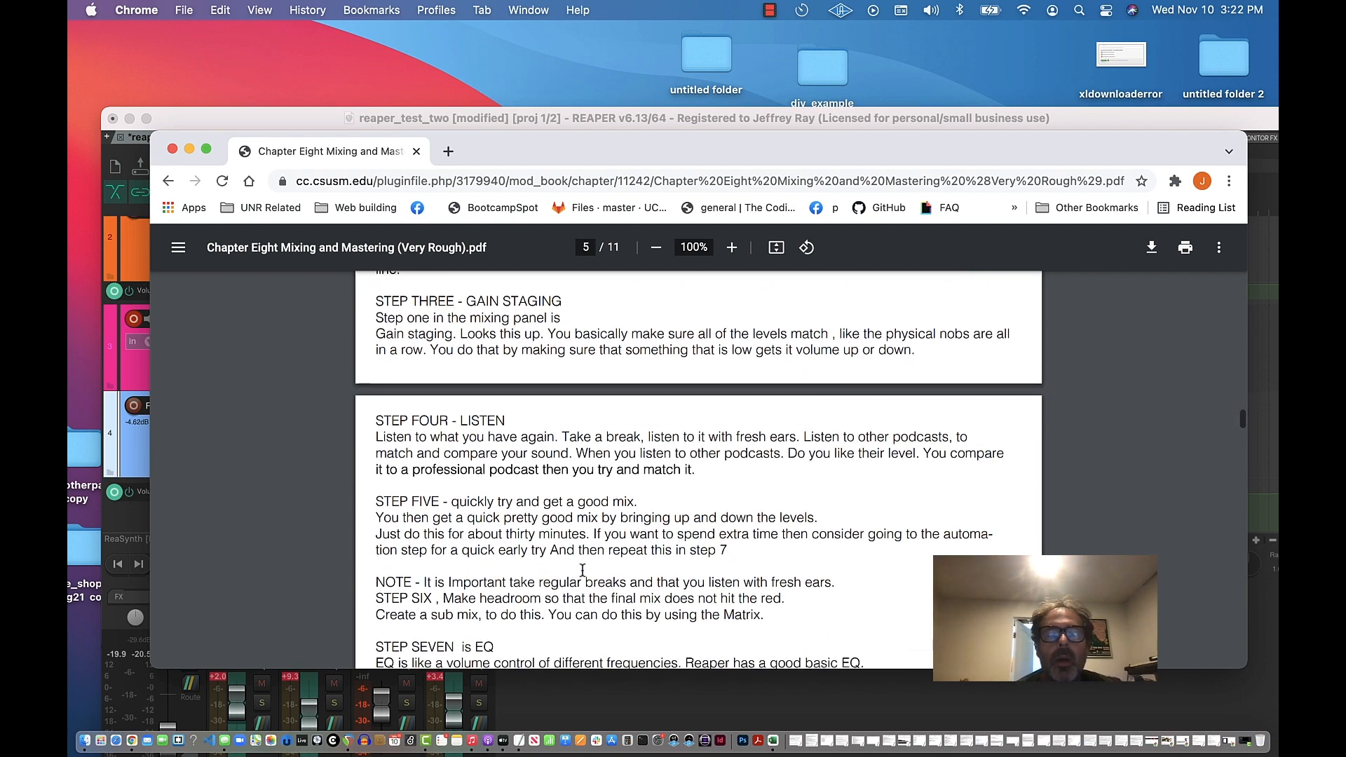
scroll(570, 511, down, 3)
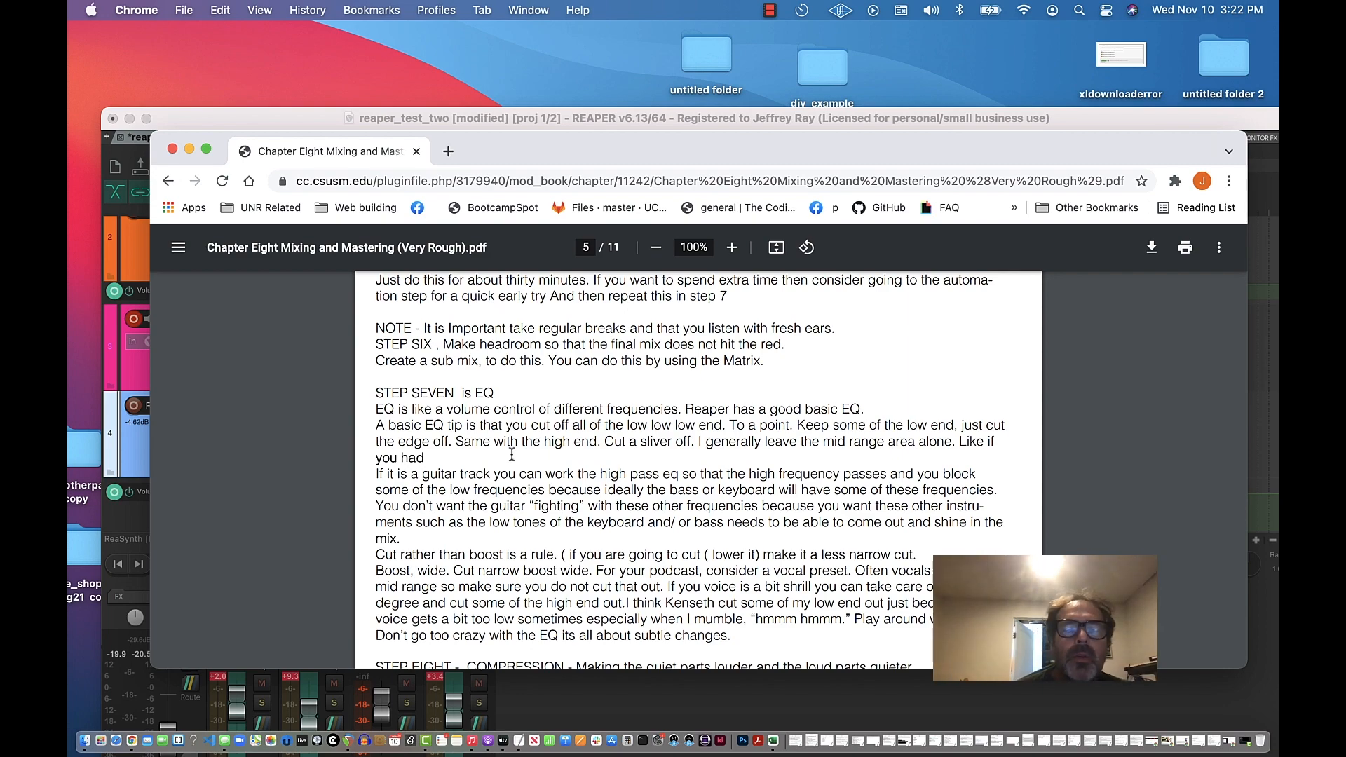
scroll(511, 454, down, 3)
scroll(512, 454, up, 3)
scroll(512, 454, down, 5)
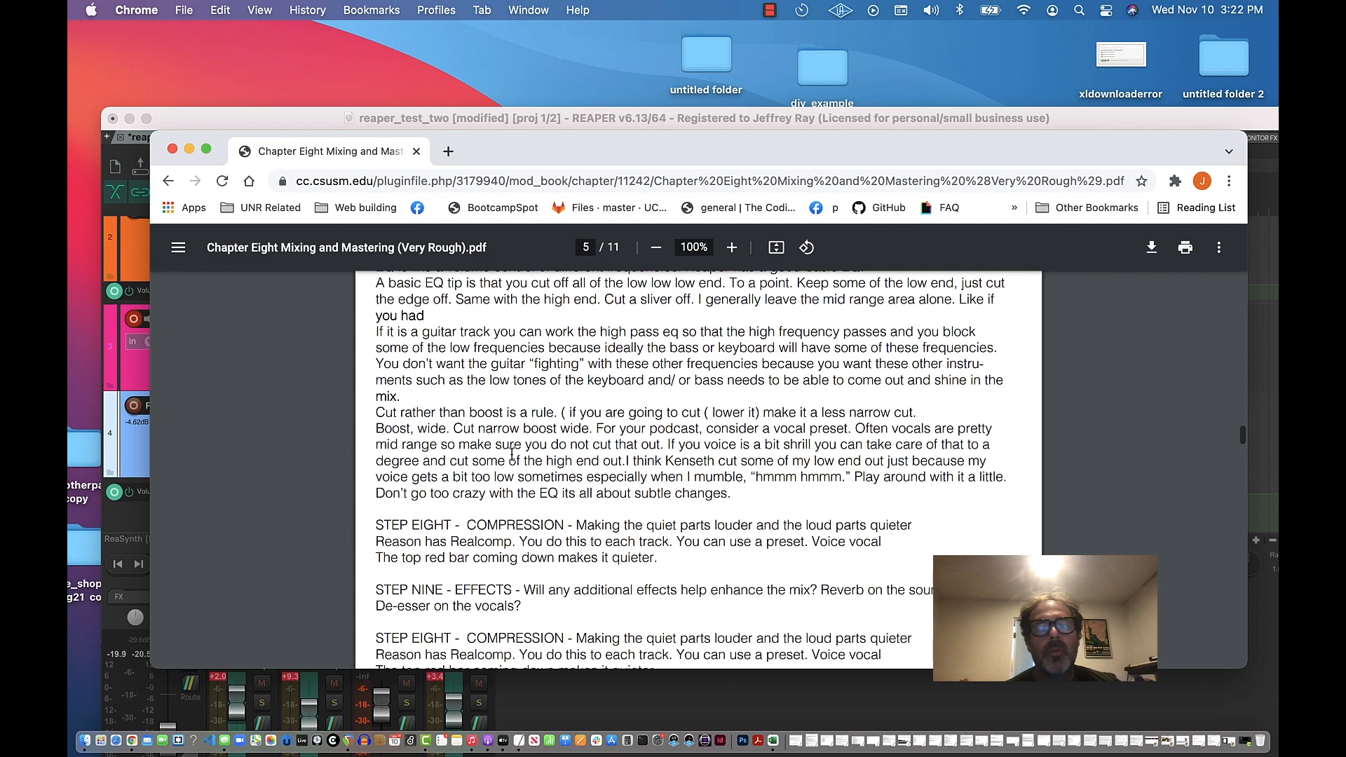
scroll(516, 565, down, 3)
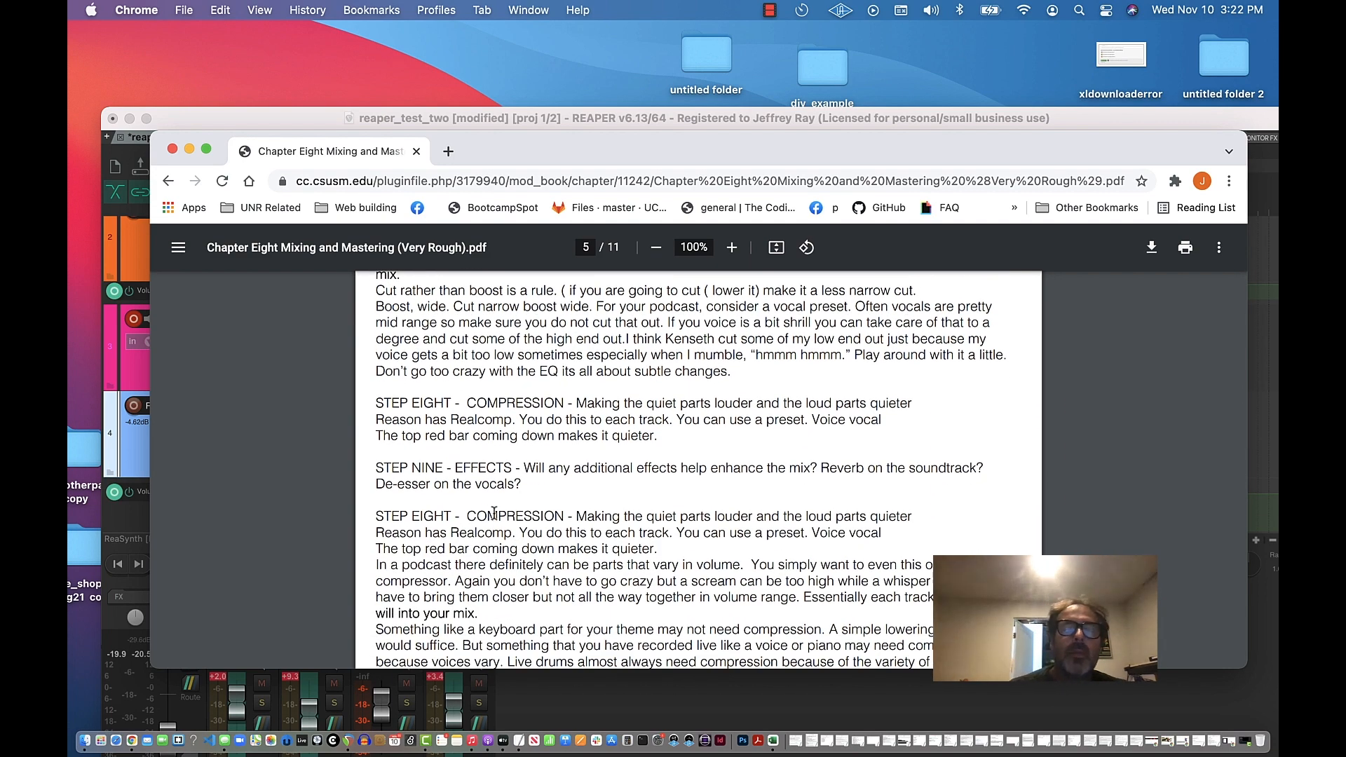
scroll(494, 513, up, 6)
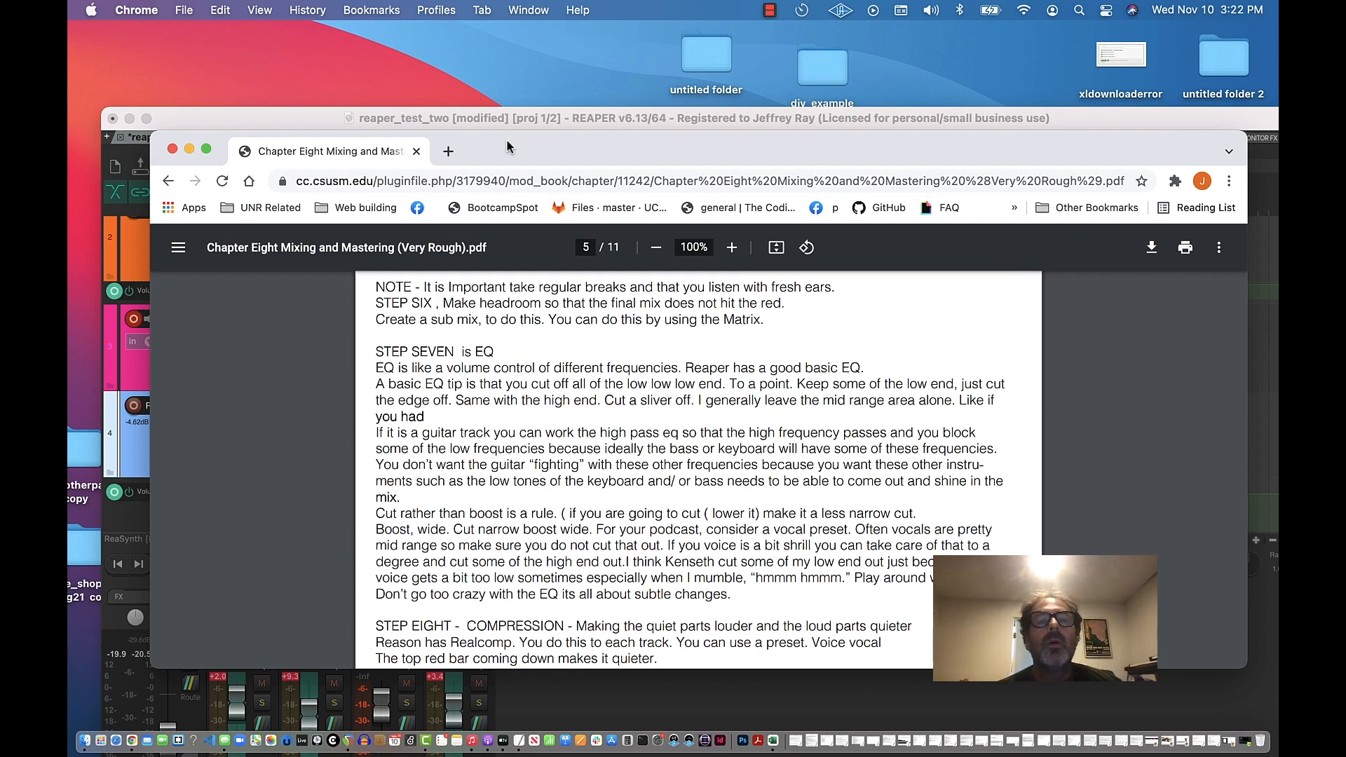
- Move the chapter PDF window out of the way and return to the REAPER project with the first tracks in view
drag(510, 141, 621, 481)
drag(296, 123, 285, 26)
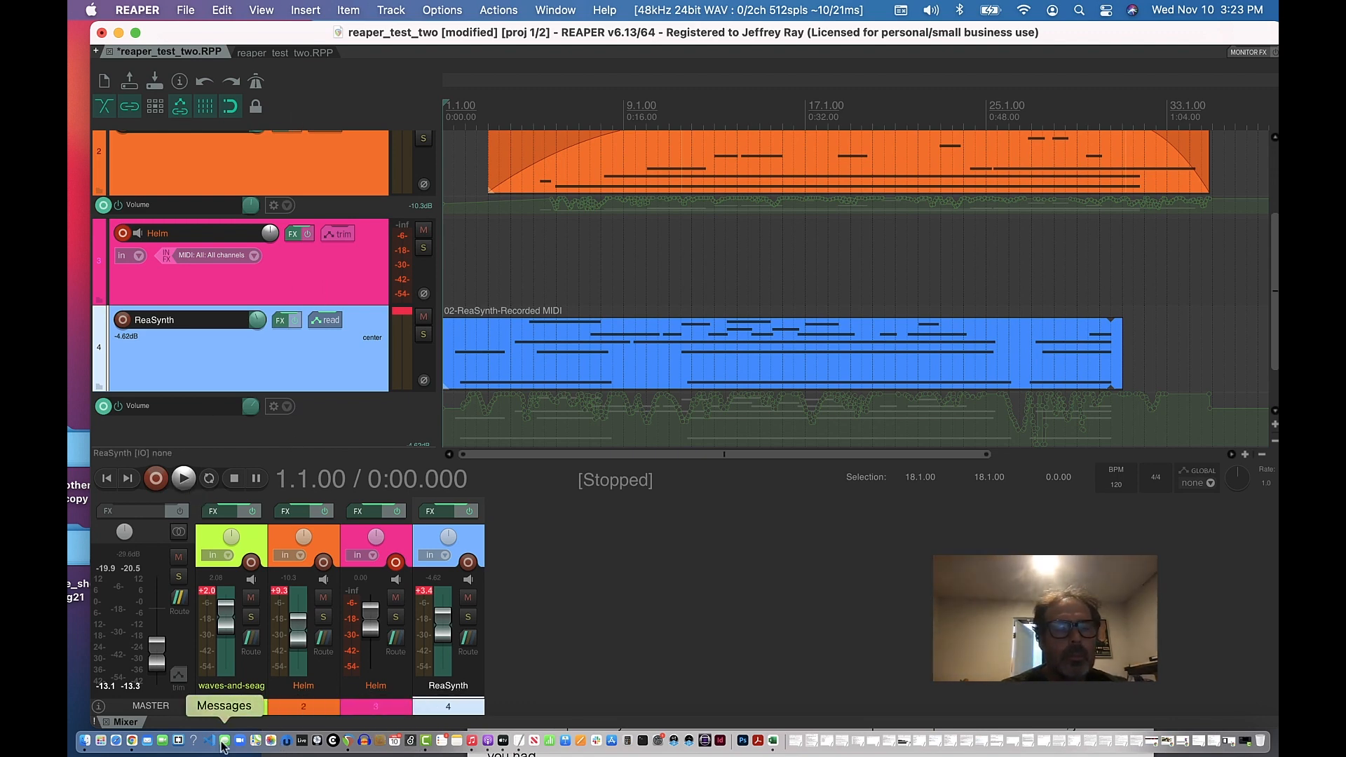
click(426, 741)
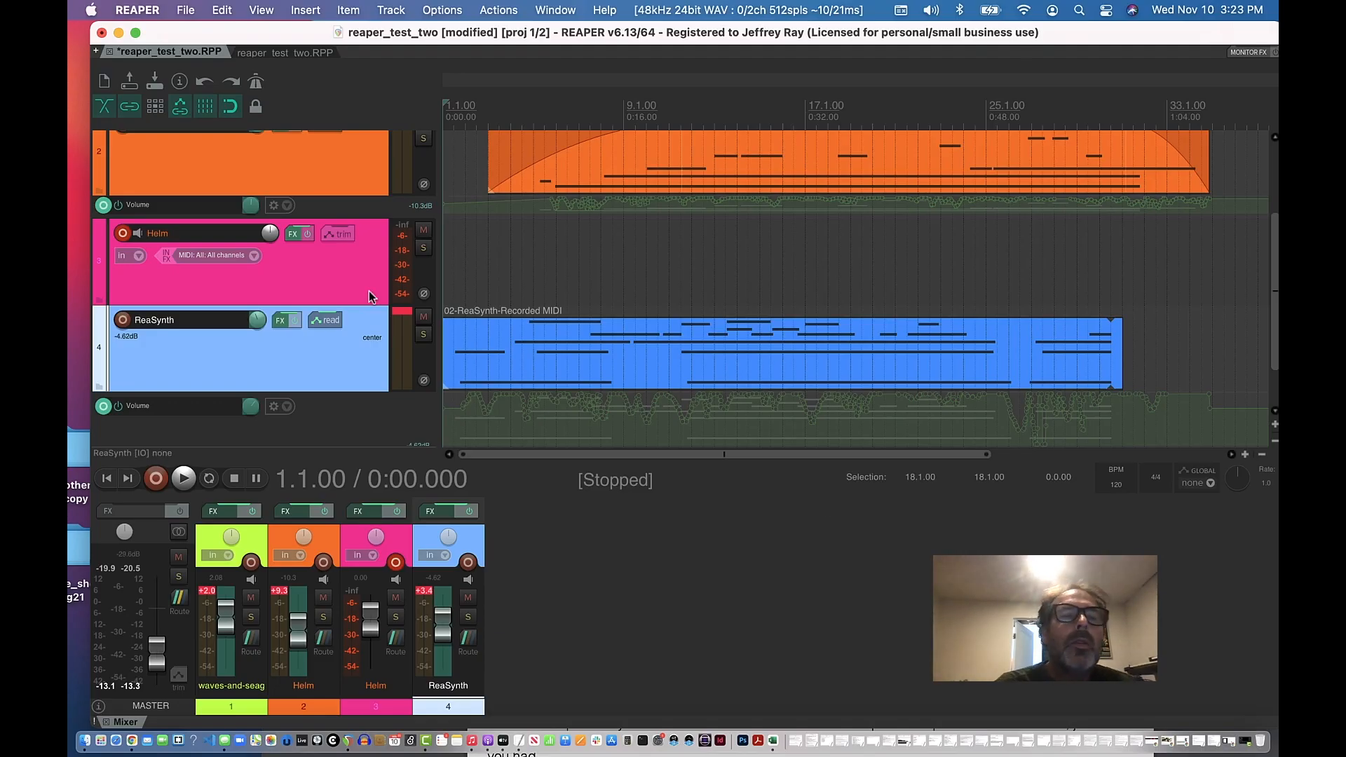
scroll(372, 297, up, 3)
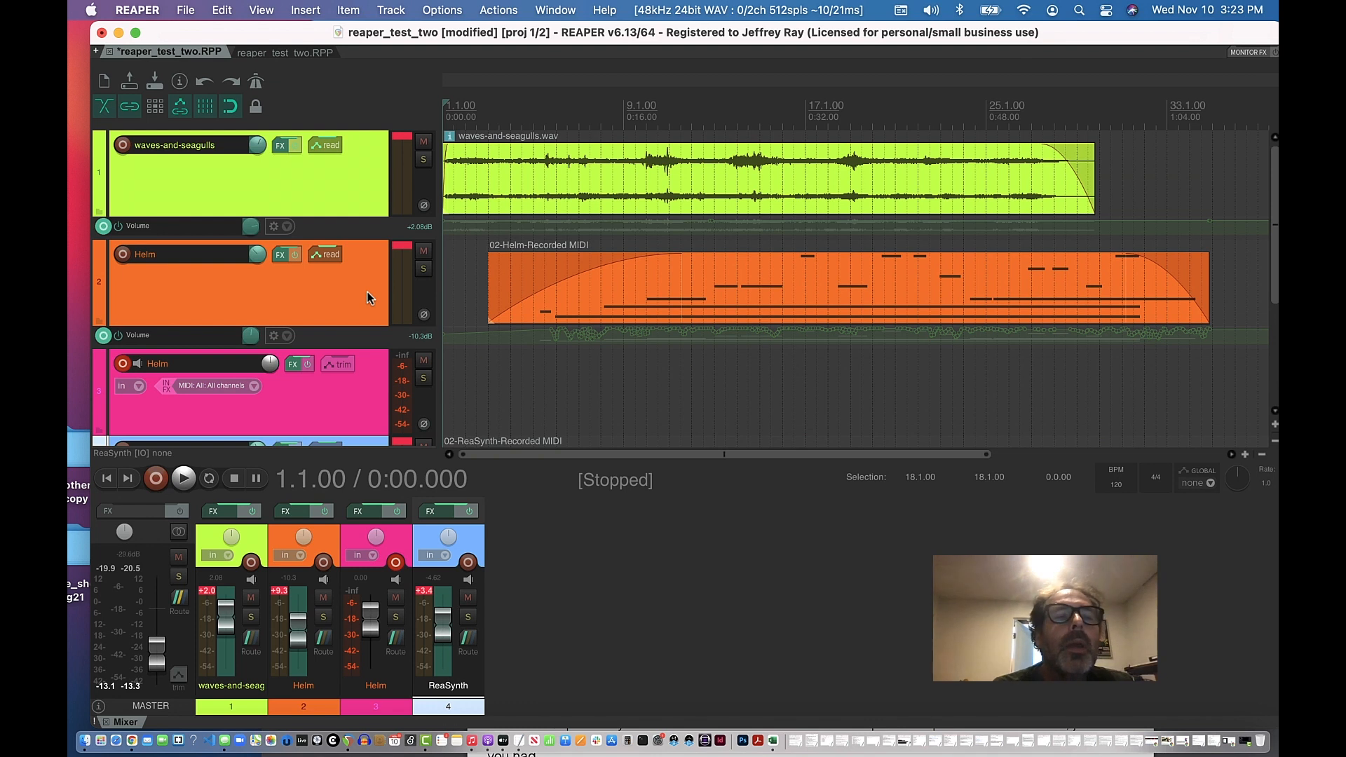
- Open the waves-and-seagulls track's FX chain and view its ReaEQ and ReaComp settings, finishing on ReaEQ
click(341, 191)
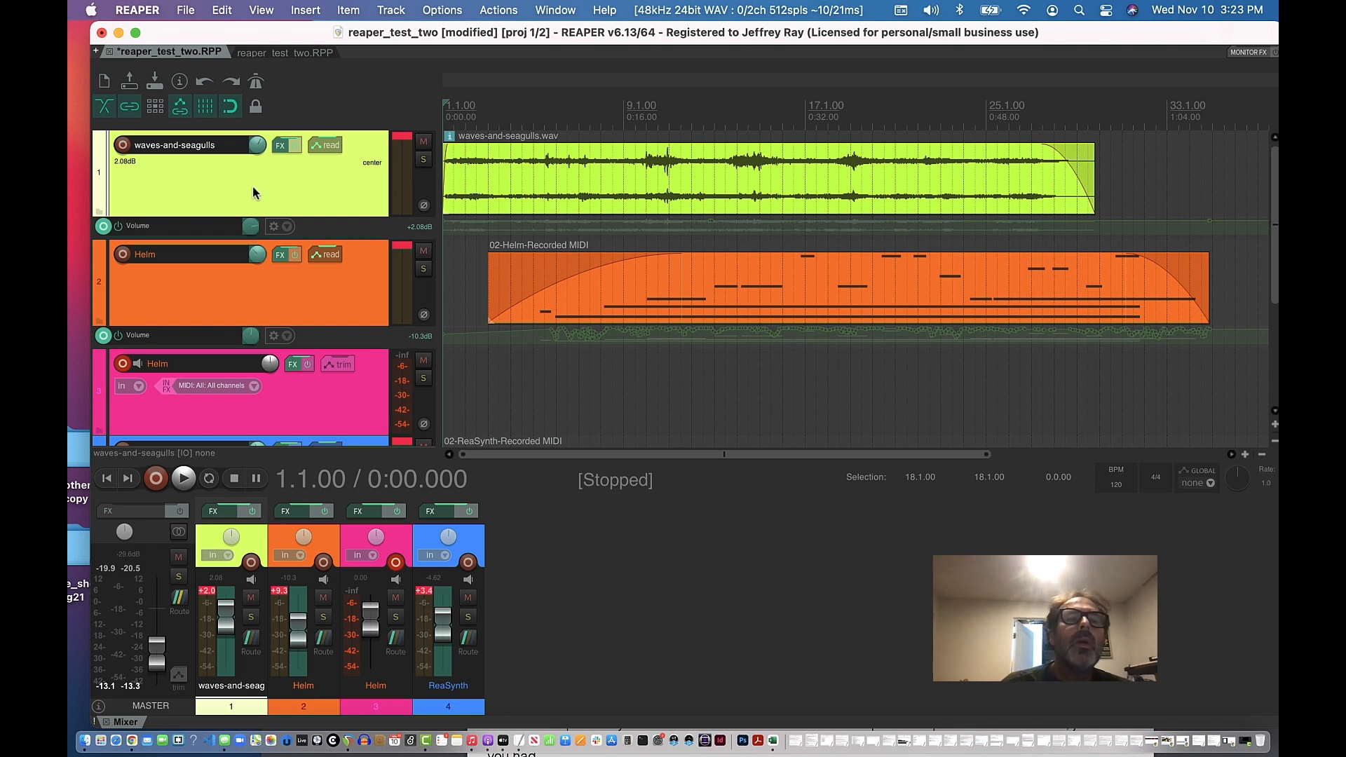
click(280, 147)
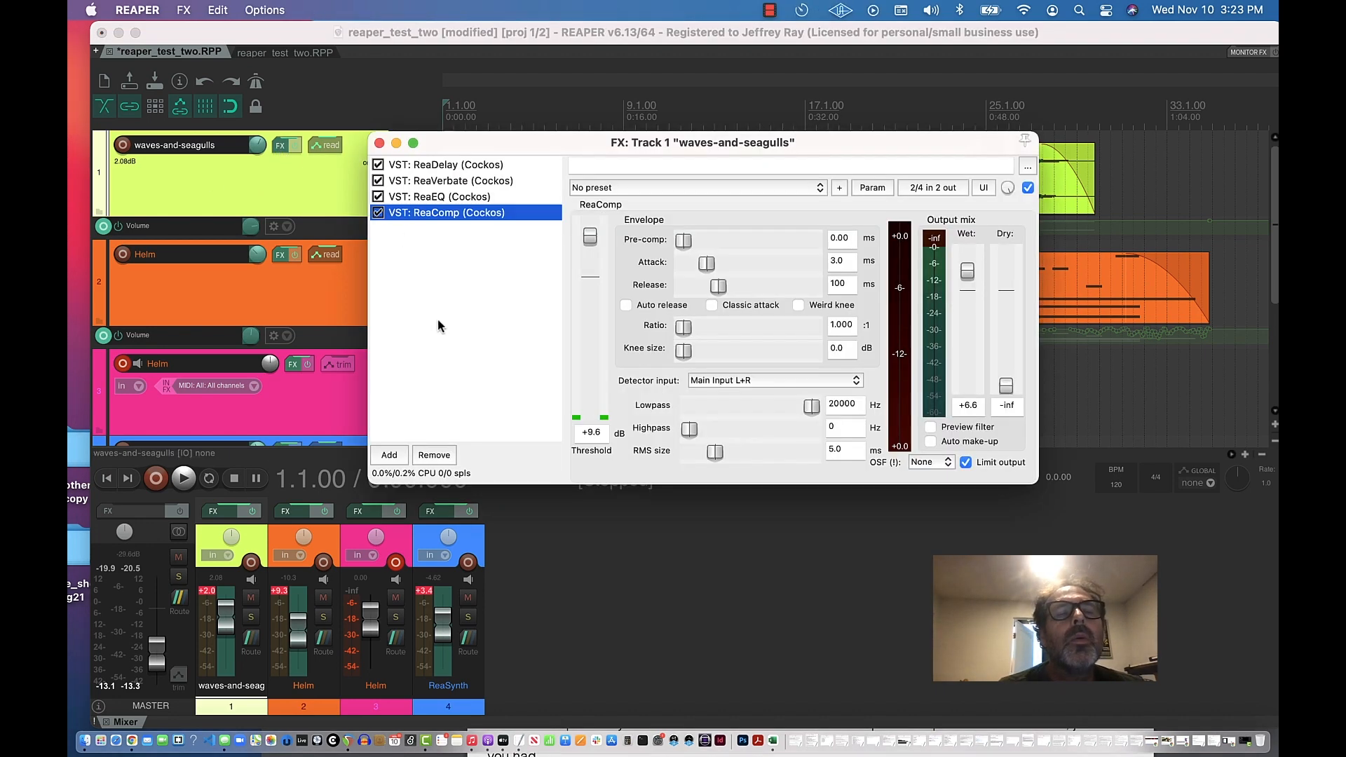
click(453, 197)
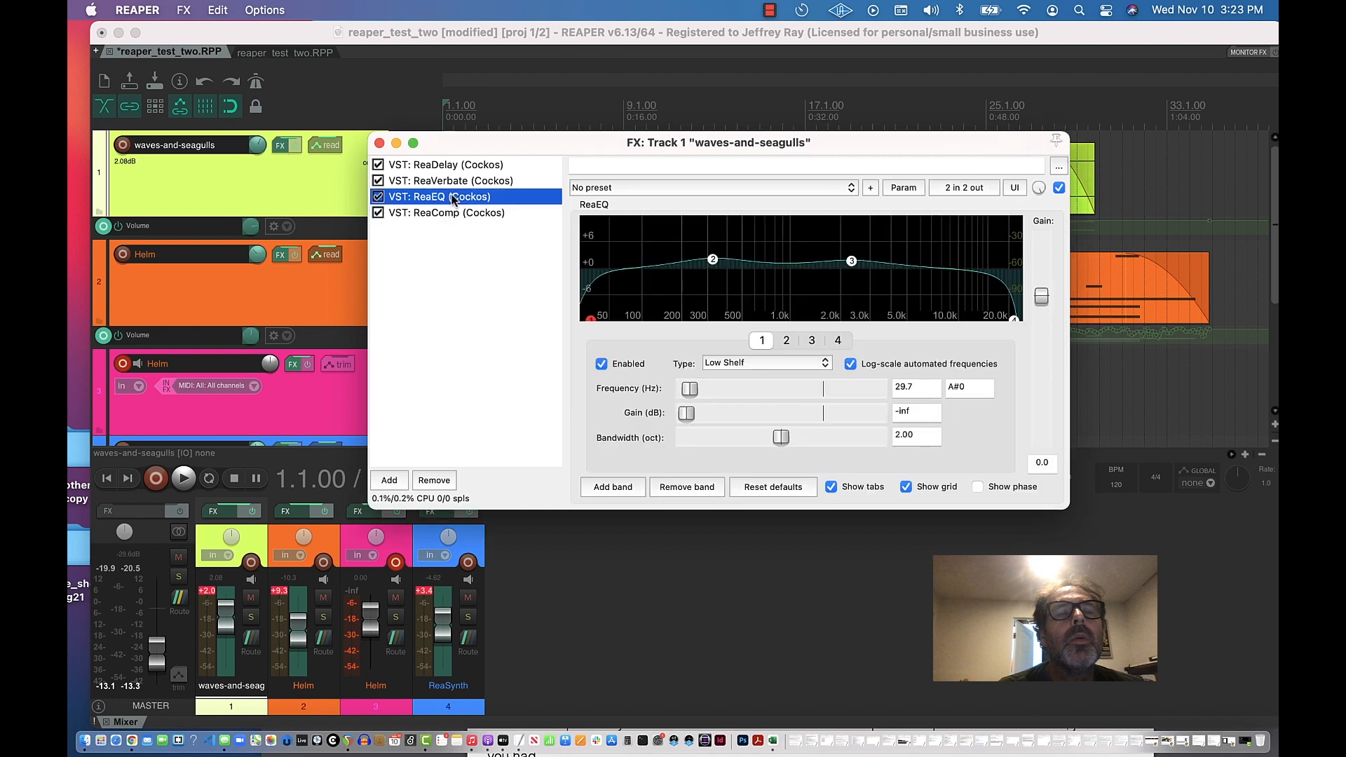
click(456, 214)
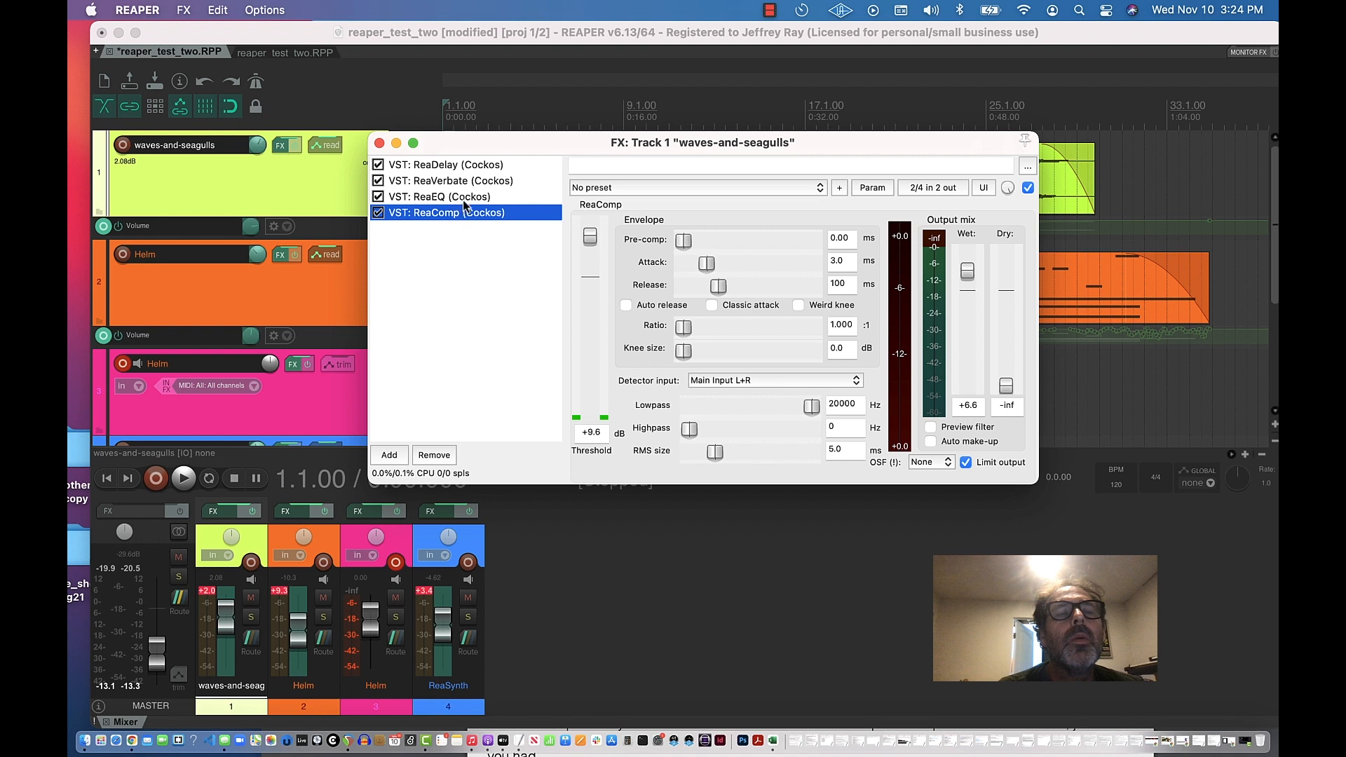
click(465, 198)
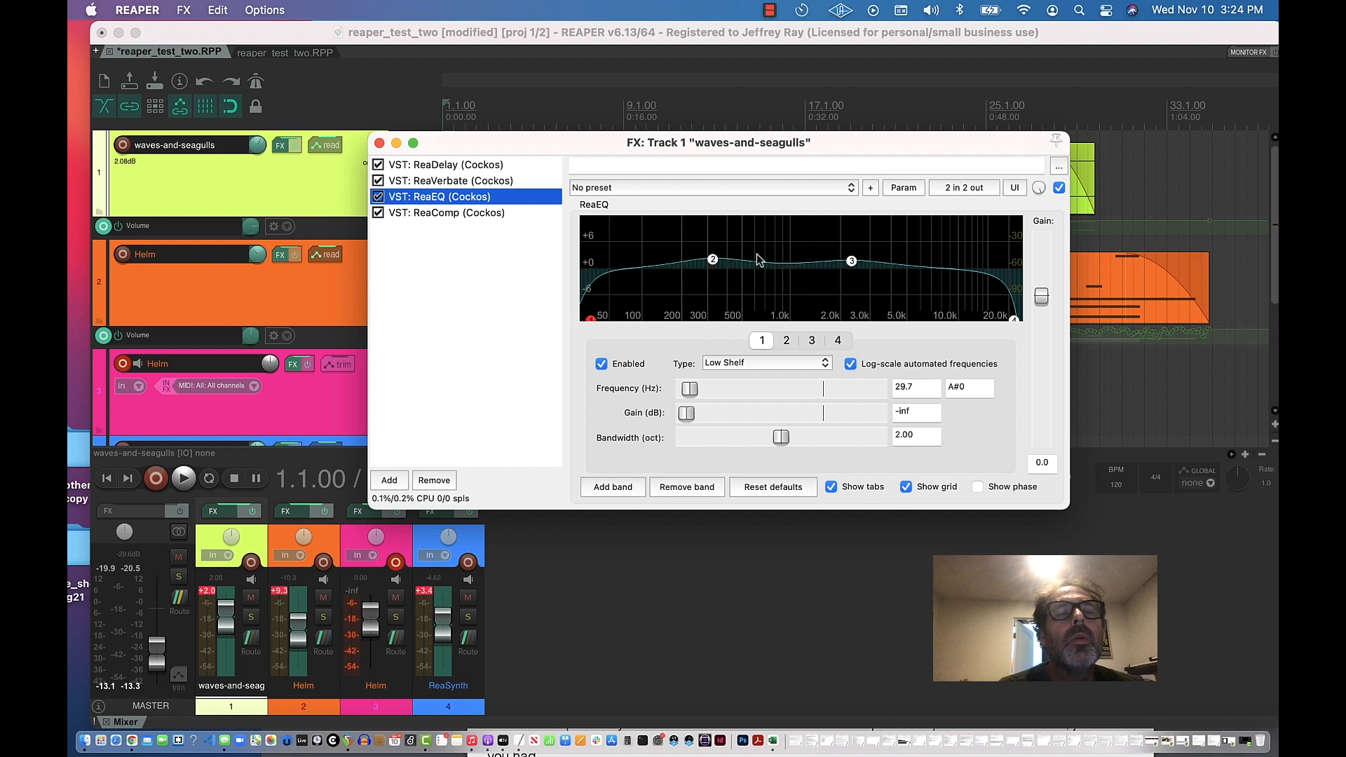
- Move the ReaEQ high shelf band 4 up to about 22774 Hz
mouse_move(1016, 320)
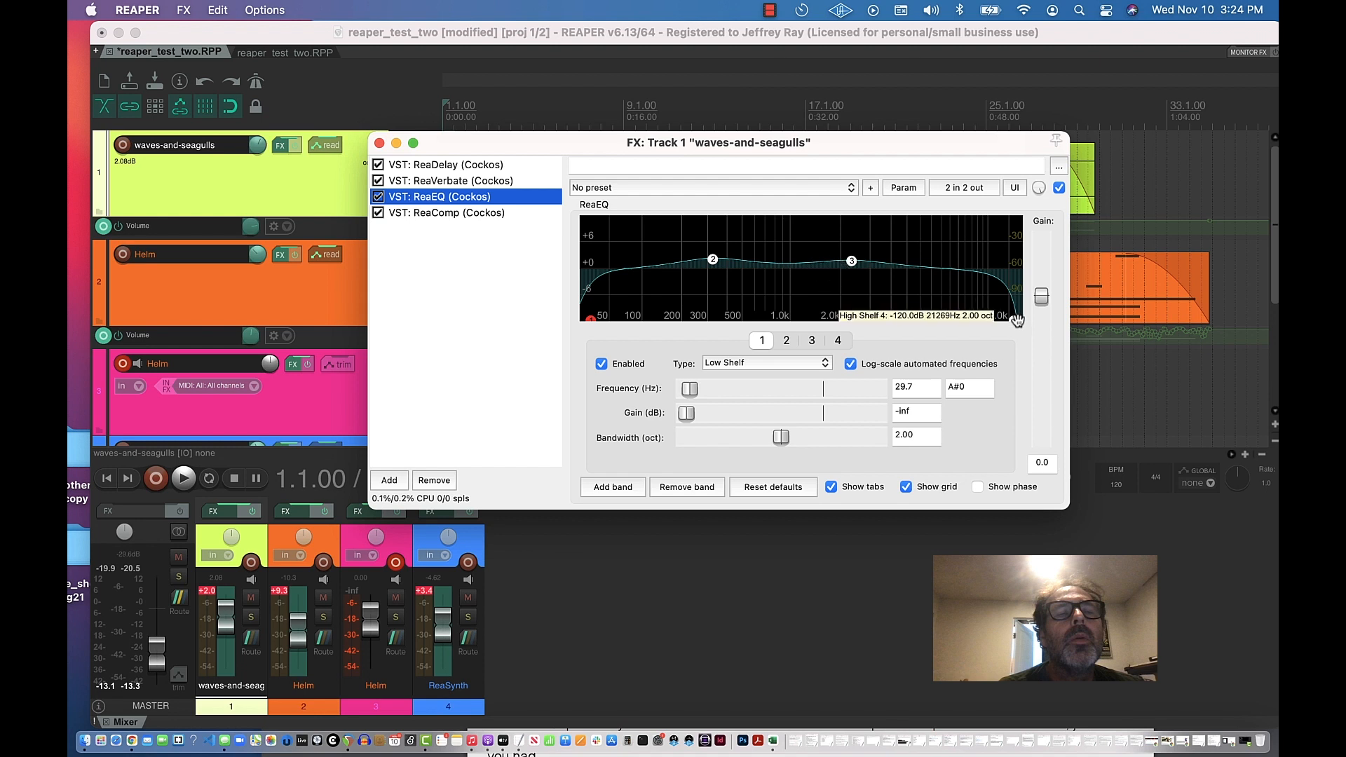
click(1016, 320)
drag(1017, 319, 1021, 320)
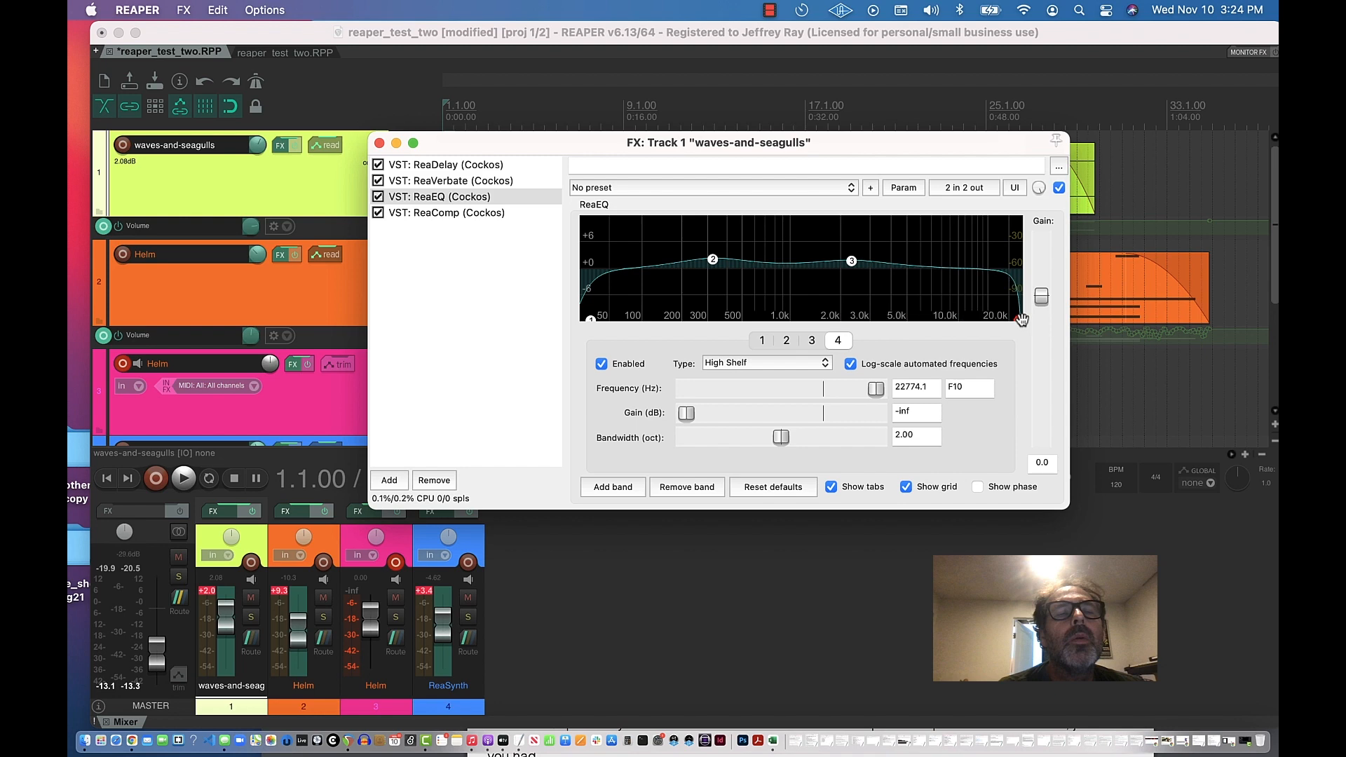
- Look through the stock ReaEQ presets, leaving the effect on No preset
click(653, 188)
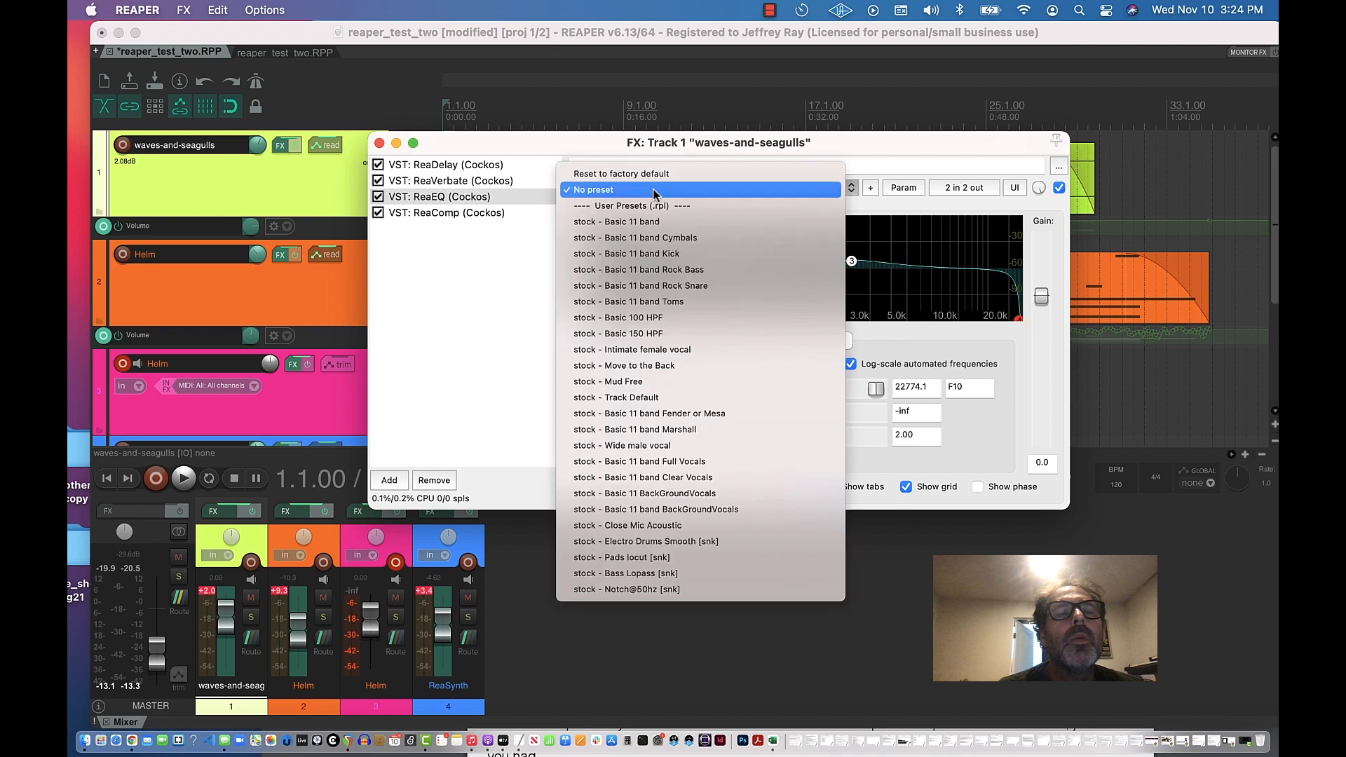
click(653, 190)
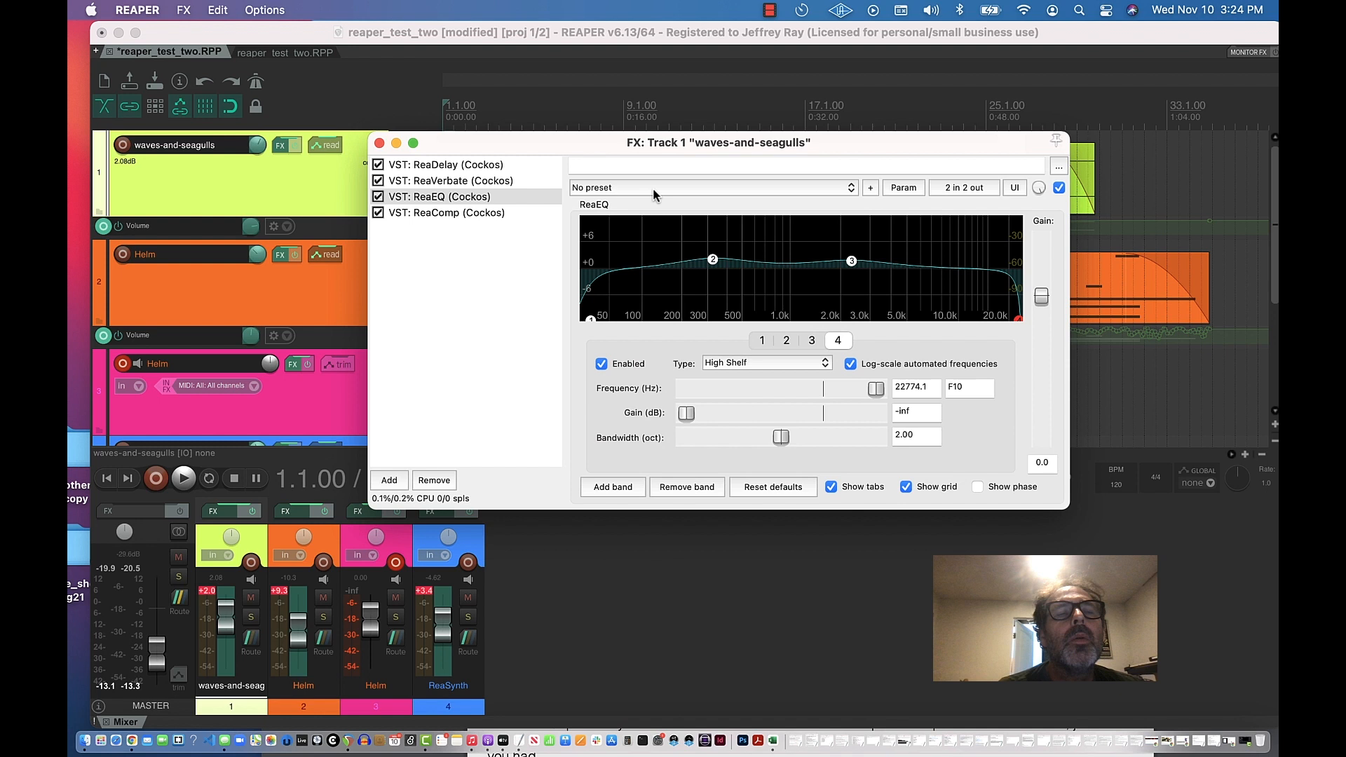
click(654, 188)
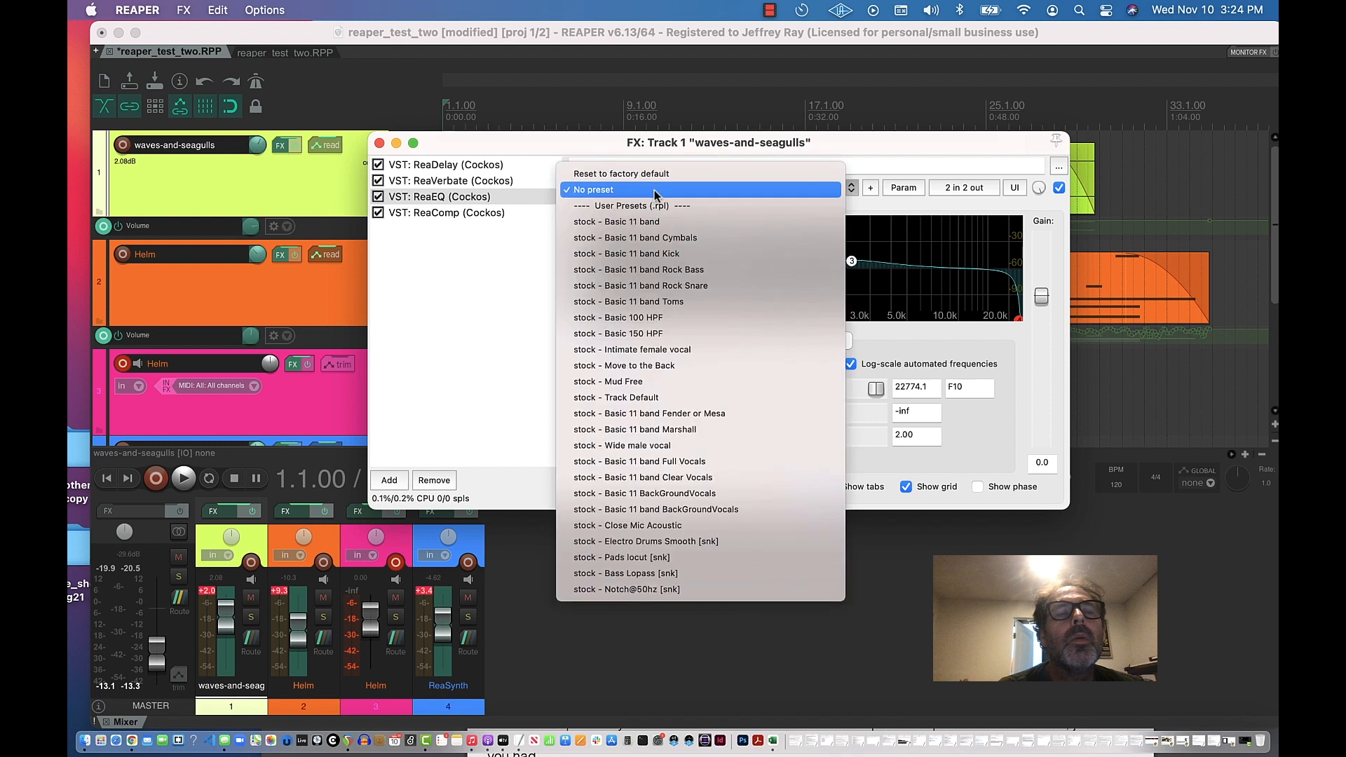
click(654, 191)
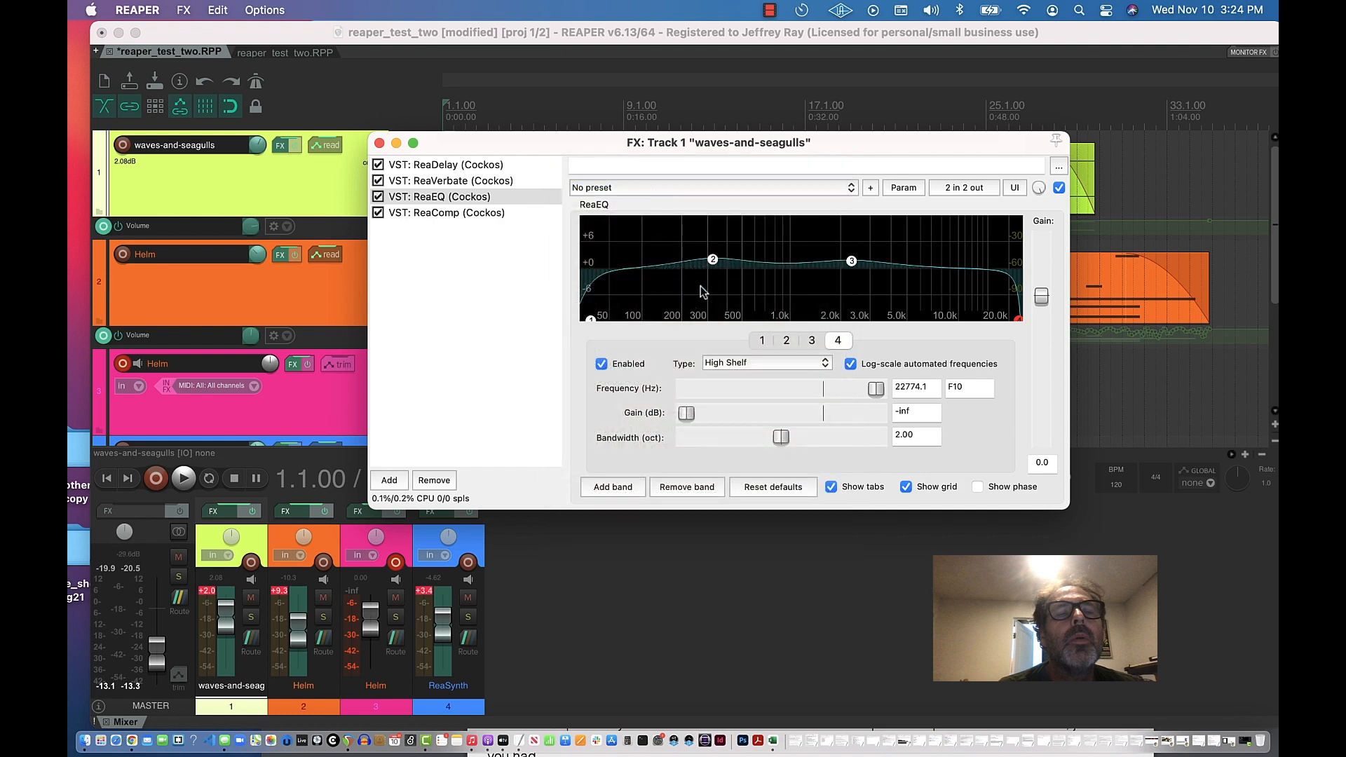
- Start playback and set ReaEQ's high shelf band 4 to about 21415 Hz with a gain of about -11.4 dB
key(space)
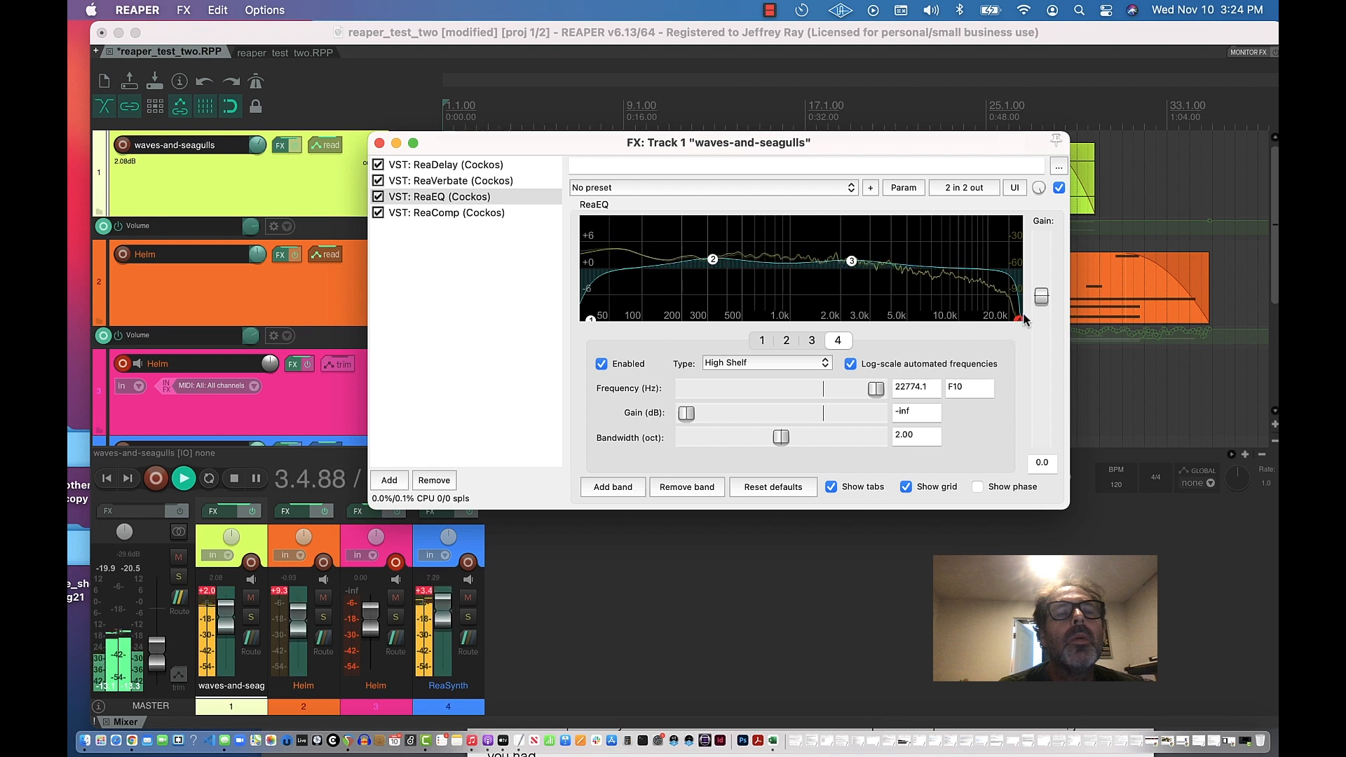
mouse_move(1018, 319)
mouse_move(1017, 319)
mouse_down()
mouse_move(1013, 268)
mouse_move(1015, 316)
mouse_up()
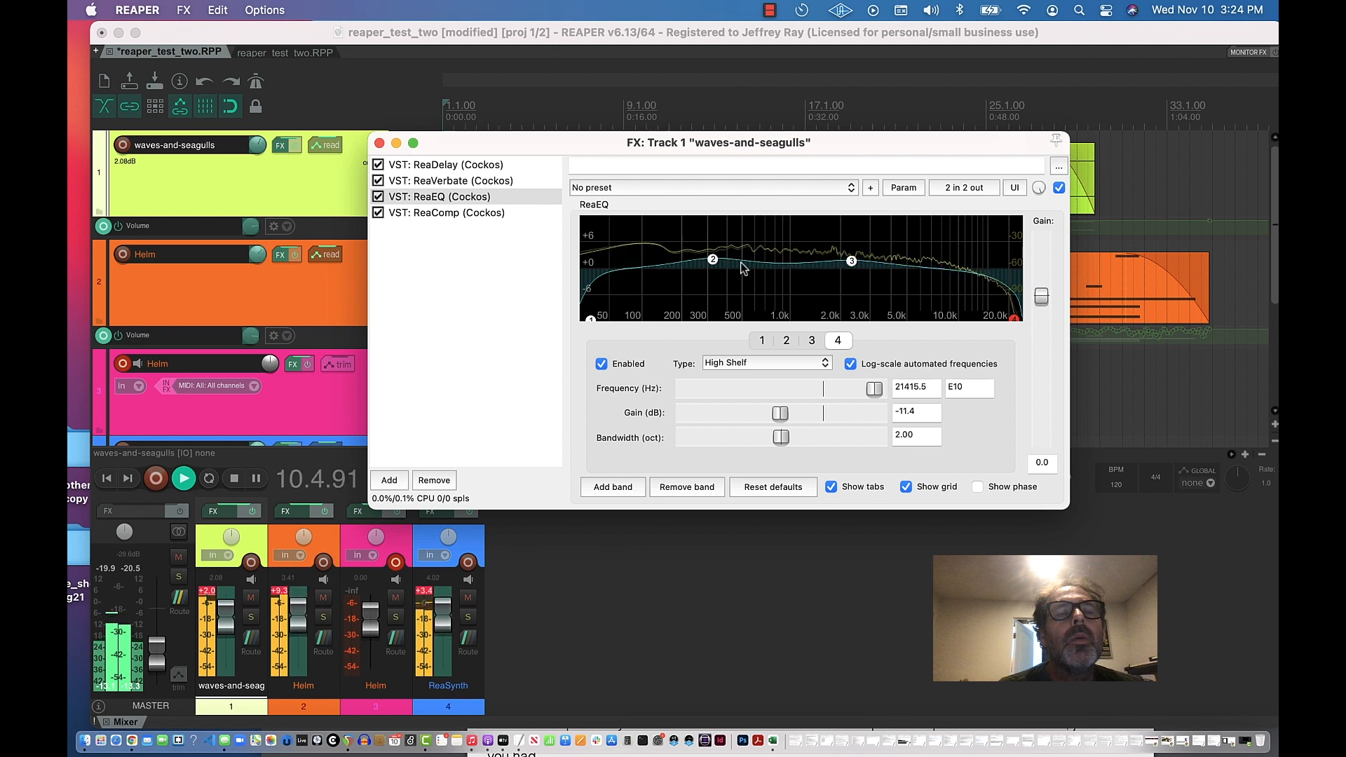
- Sweep ReaEQ band 2 during playback, settle it at about 591 Hz with 3.8 dB gain, and select band 3
drag(712, 259, 906, 214)
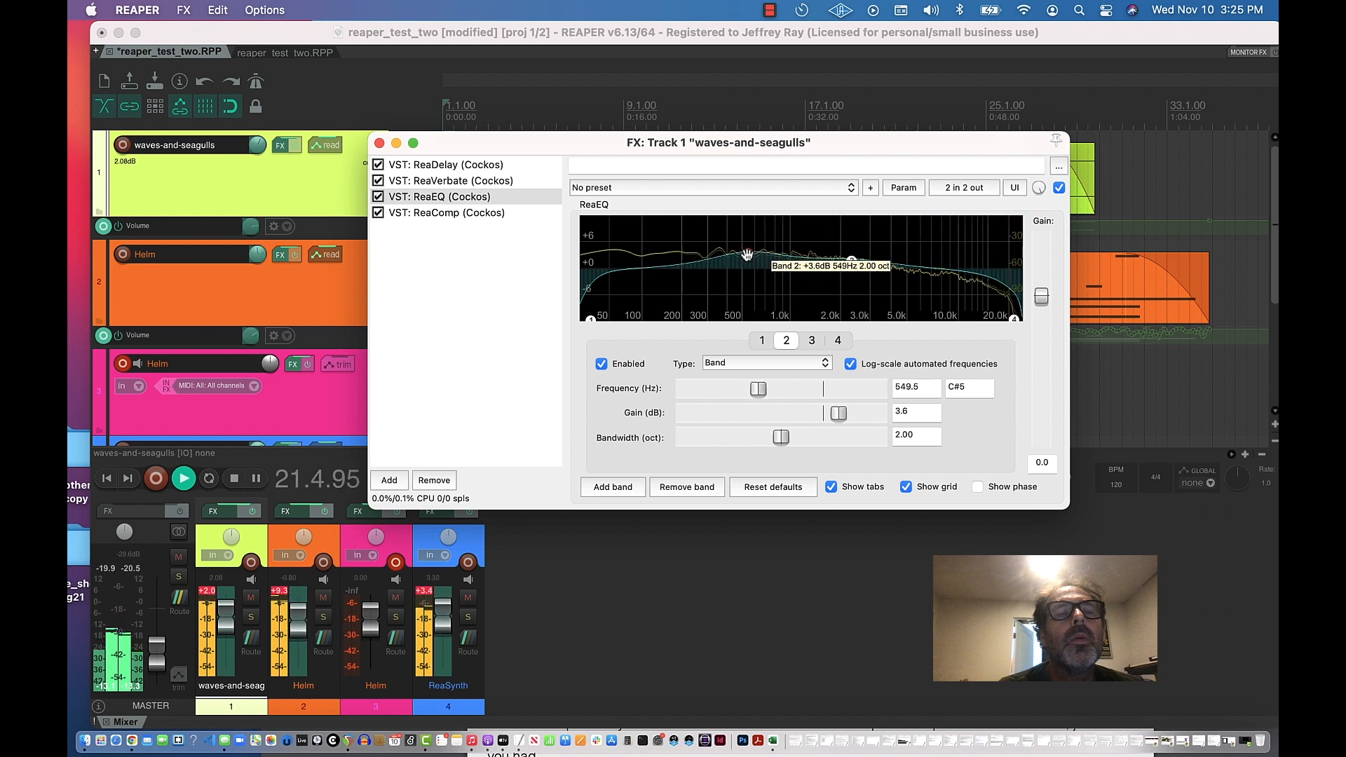
drag(746, 254, 753, 252)
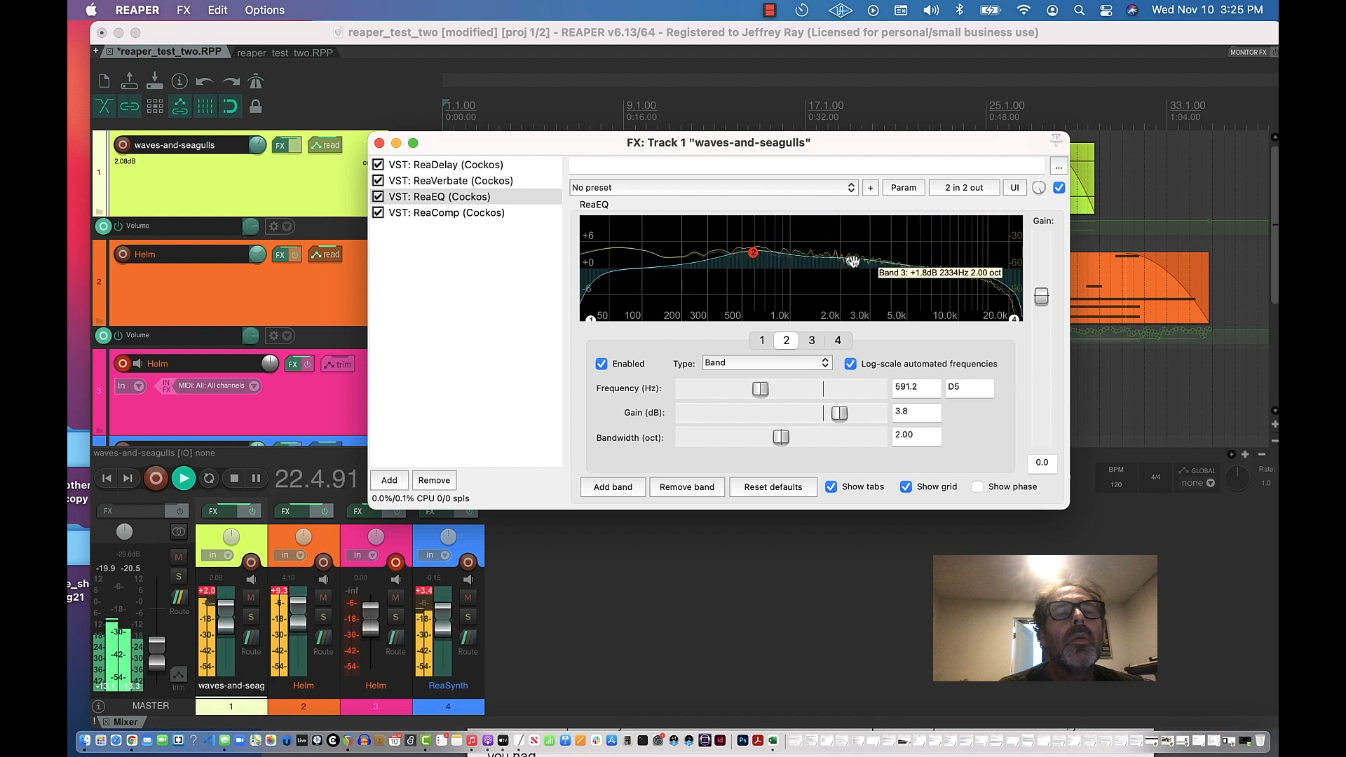
click(851, 261)
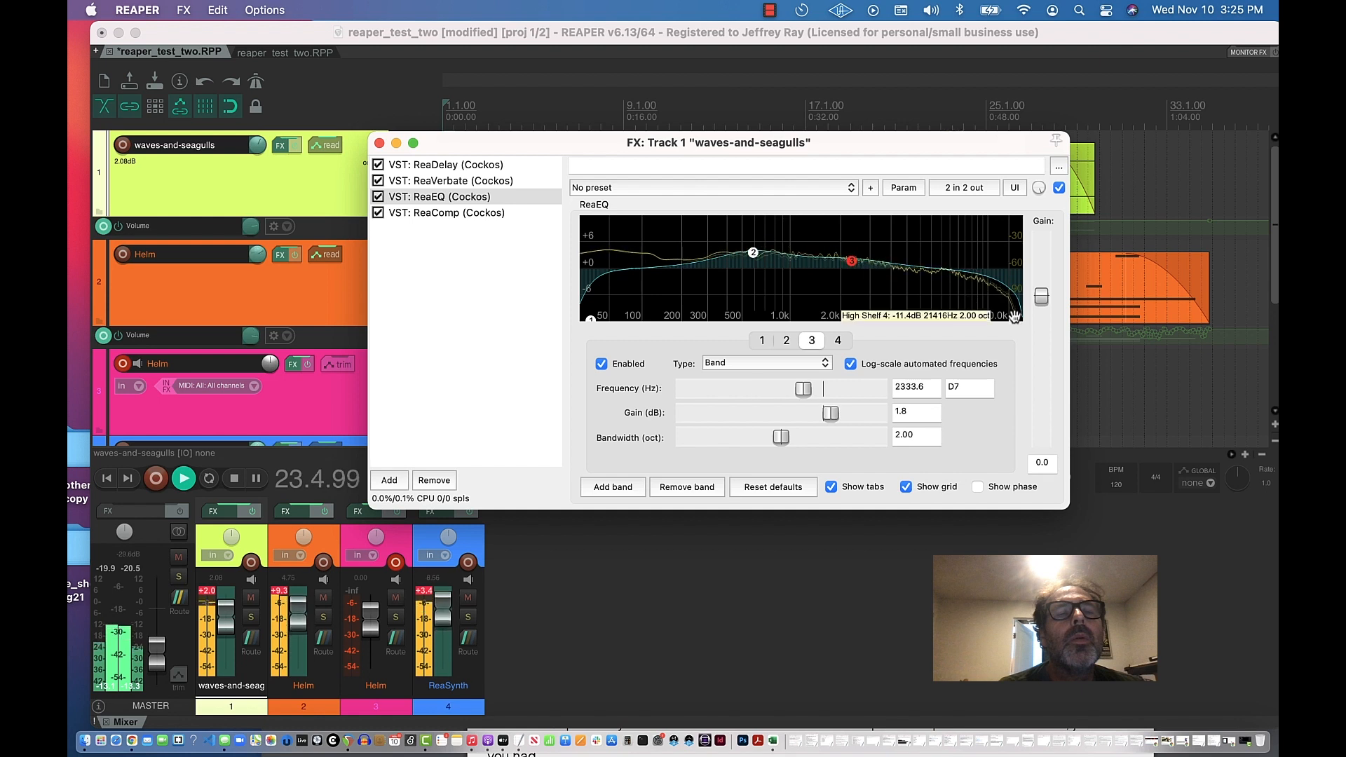
- Set ReaEQ's high shelf band 4 to about 19109 Hz with -5.0 dB gain, and stop playback
drag(1013, 316, 1006, 289)
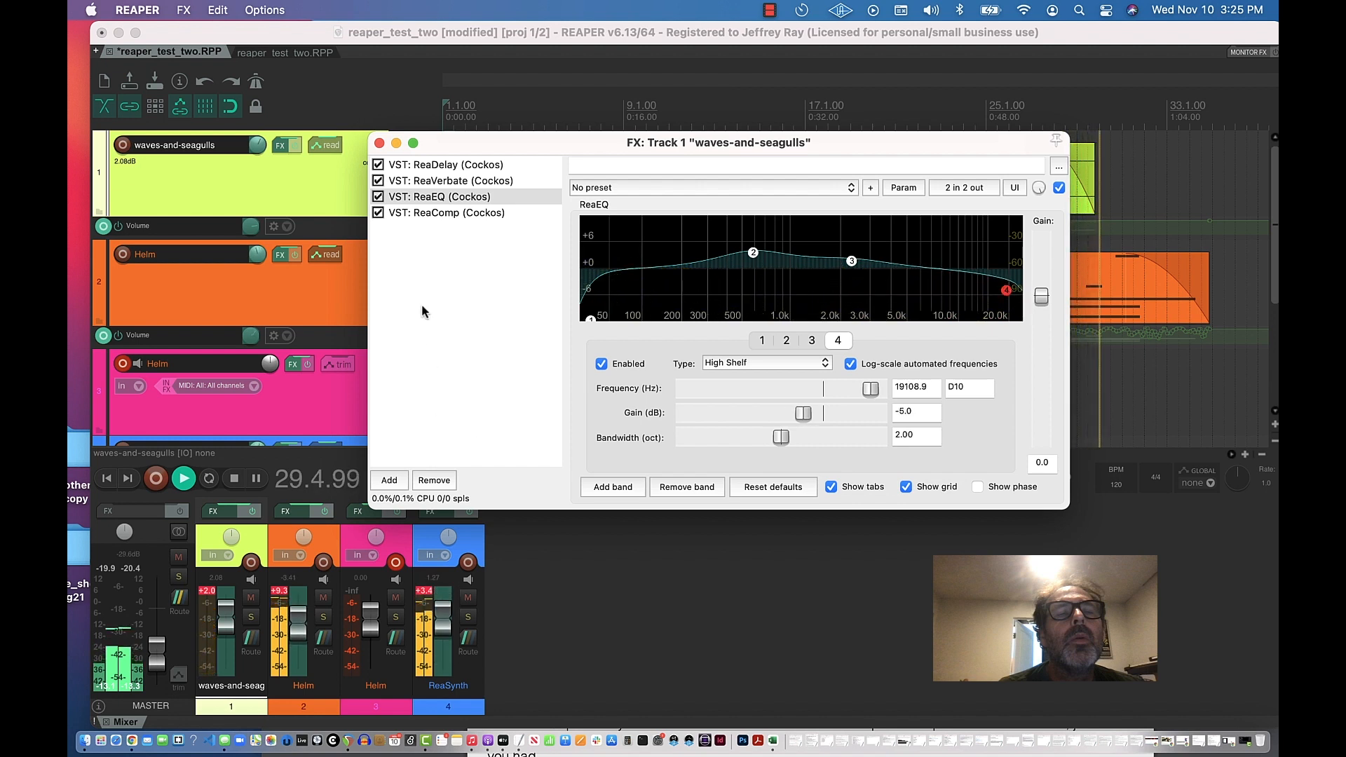
key(space)
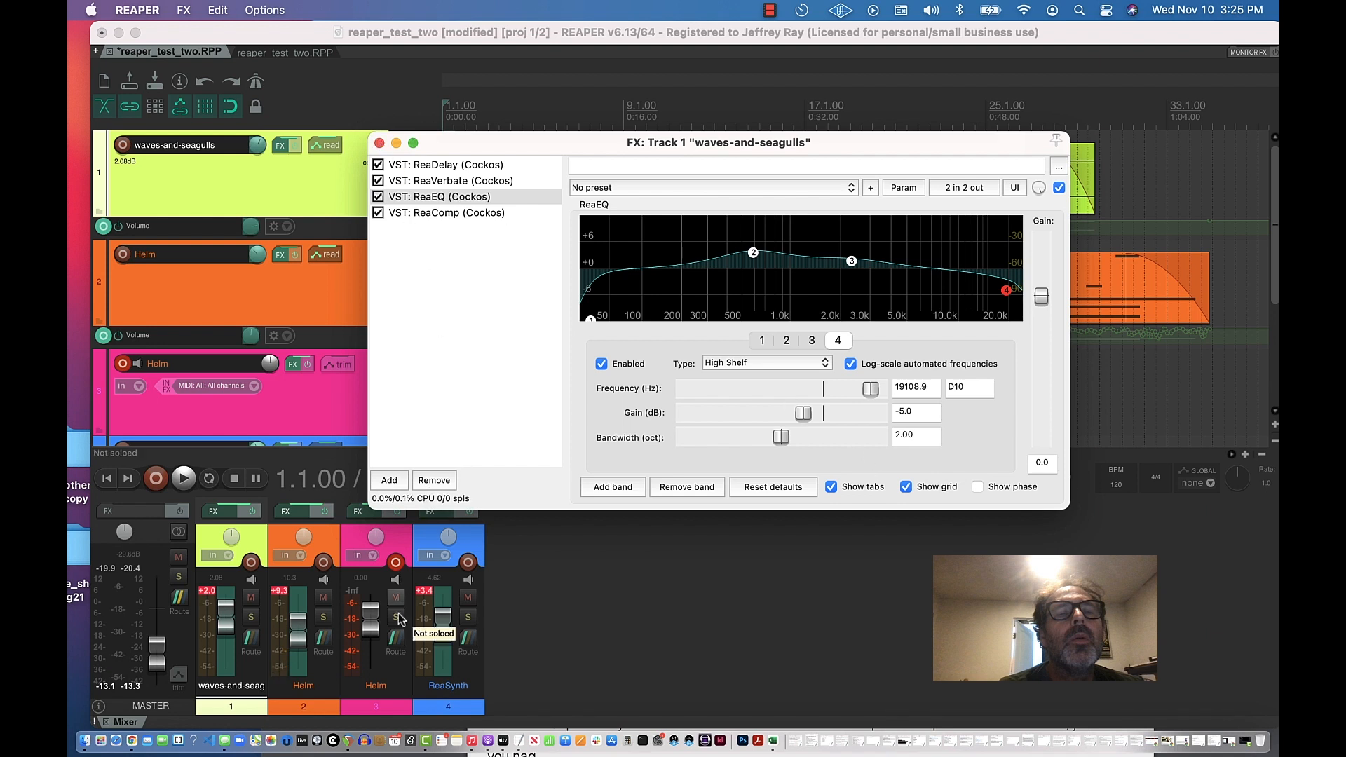
- Show ReaComp on the waves-and-seagulls track and set its threshold to about +1.9 dB and wet output to about +5.5 dB
click(444, 214)
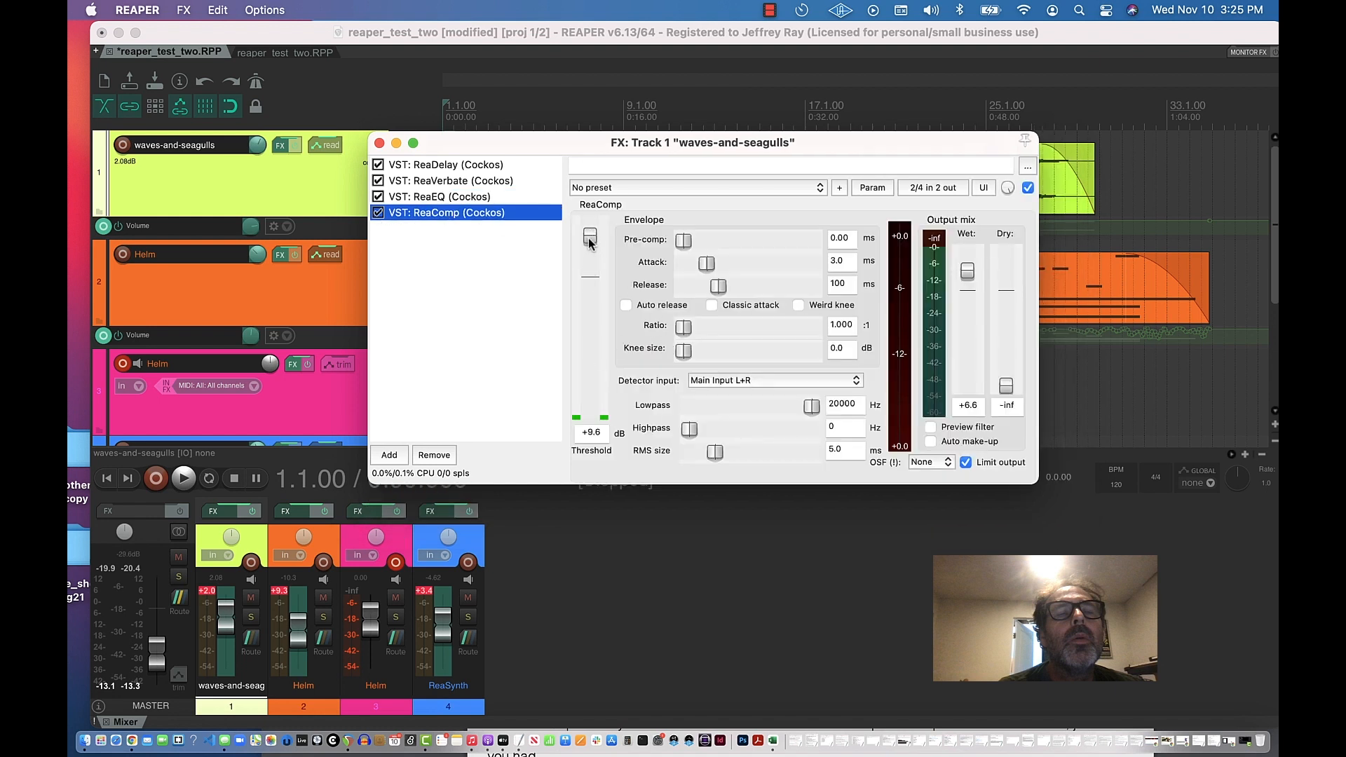
drag(589, 241, 590, 321)
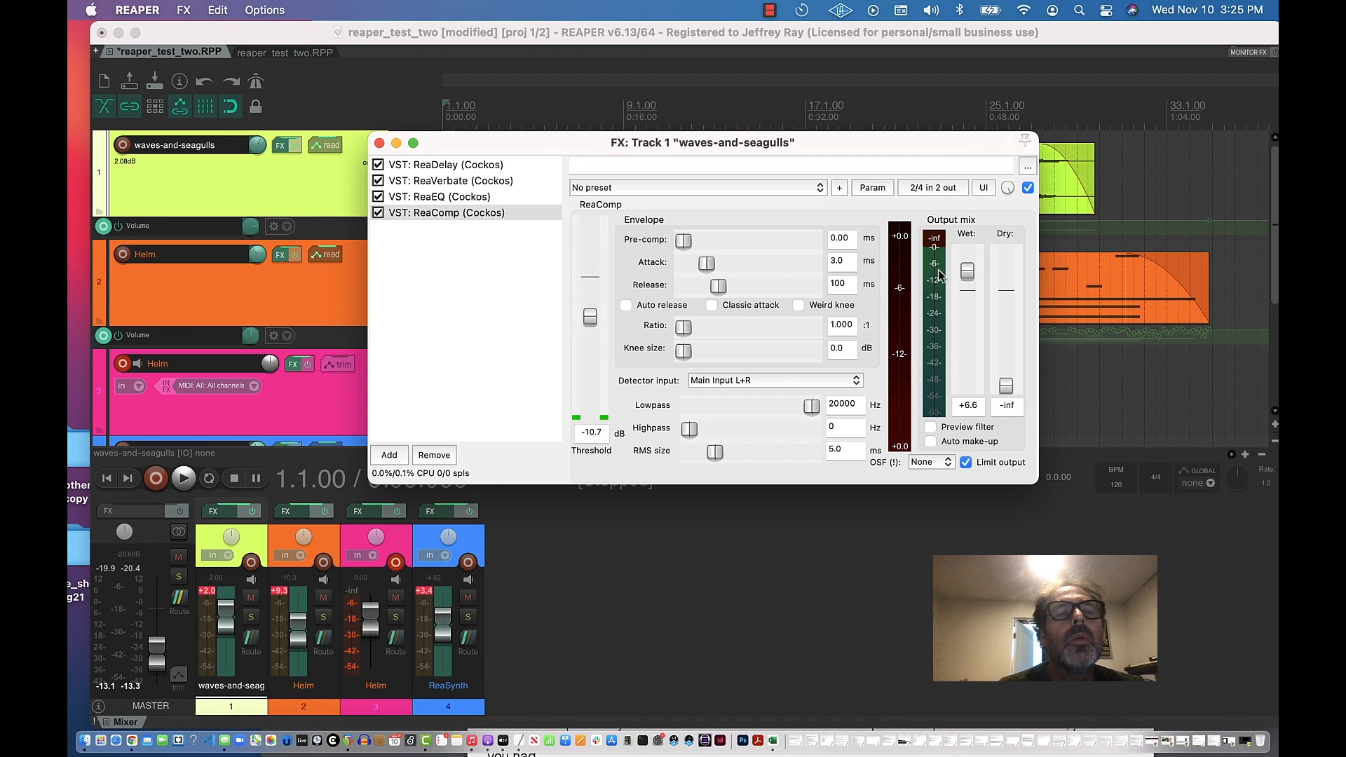
mouse_move(968, 270)
mouse_down()
mouse_move(968, 315)
mouse_move(968, 259)
mouse_move(969, 278)
mouse_up()
drag(591, 322, 588, 287)
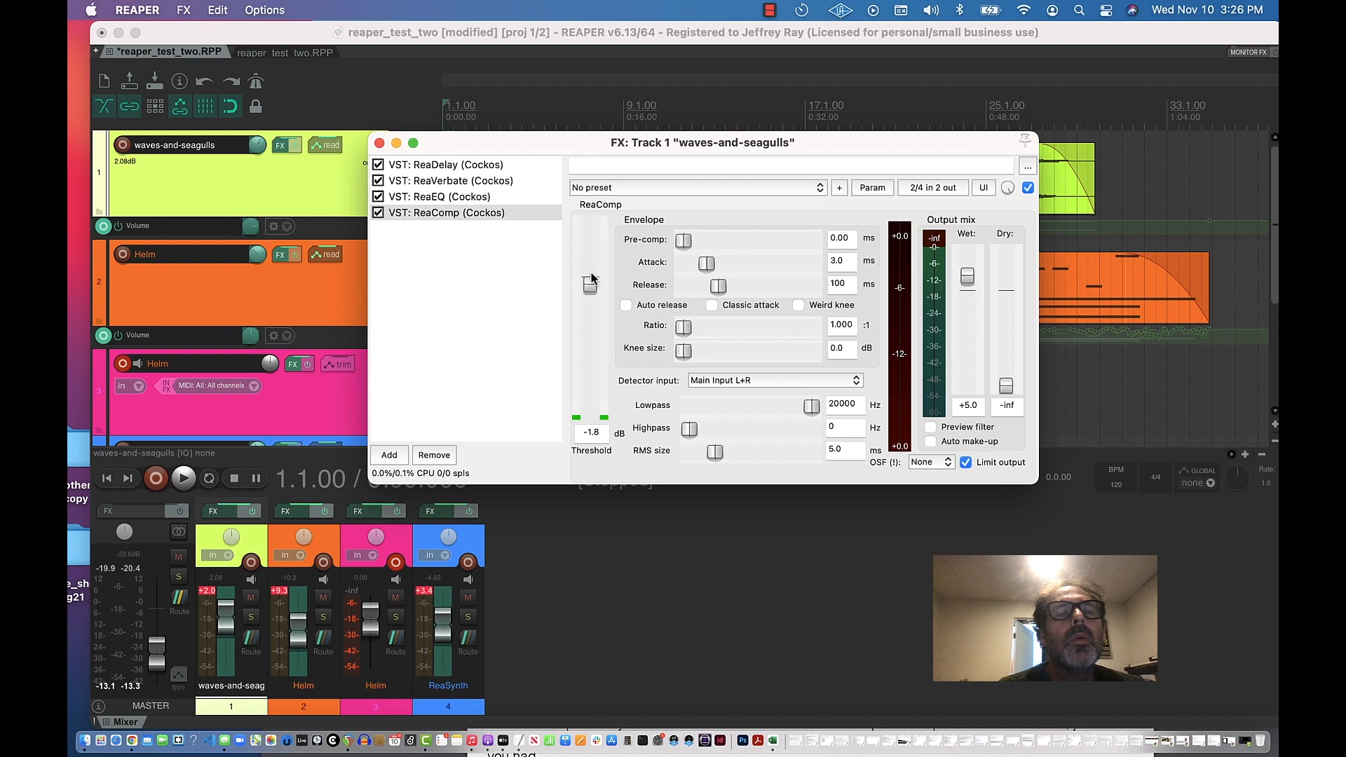
mouse_move(587, 280)
mouse_down()
mouse_move(590, 224)
mouse_move(590, 290)
mouse_move(588, 277)
mouse_up()
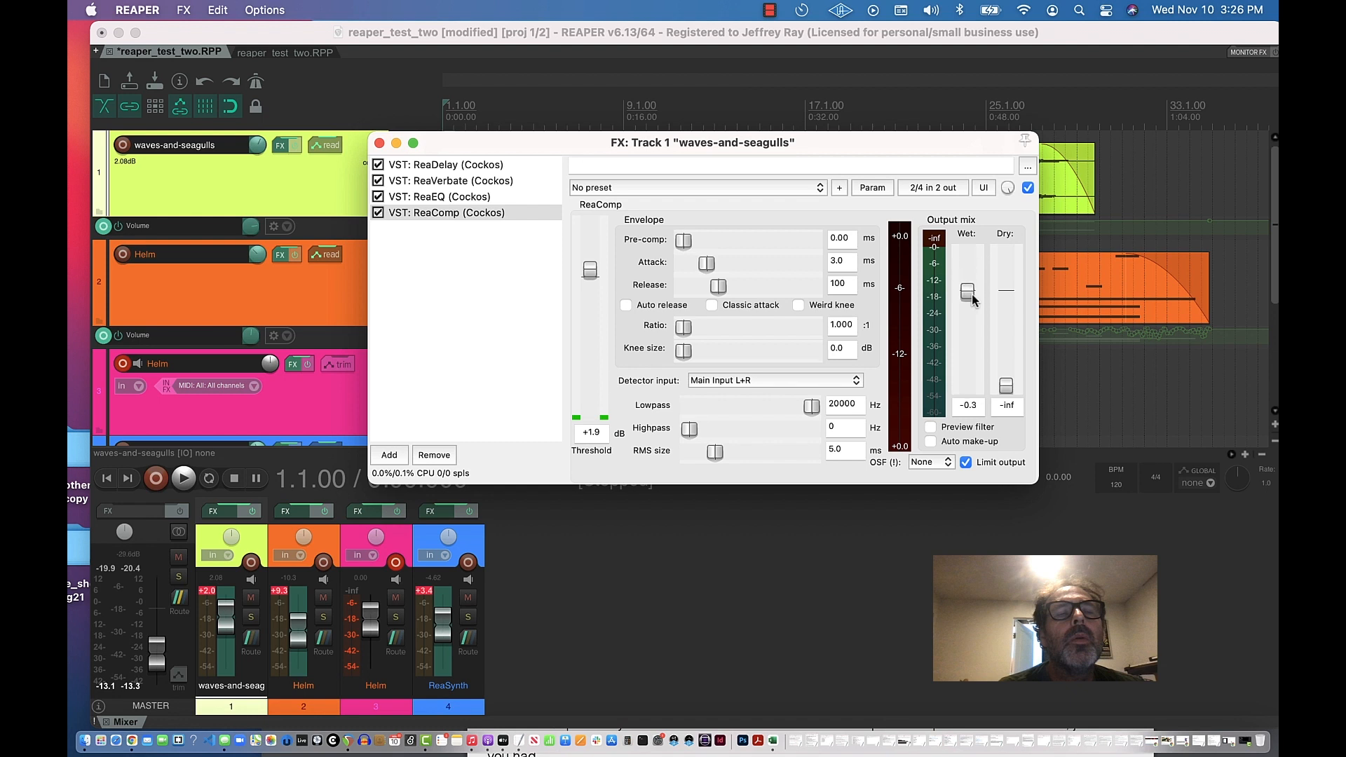
drag(972, 278, 976, 276)
drag(974, 274, 976, 272)
- Start playback and exaggerate the compressor with wet output at +12.0 dB and threshold at about -40.8 dB
key(space)
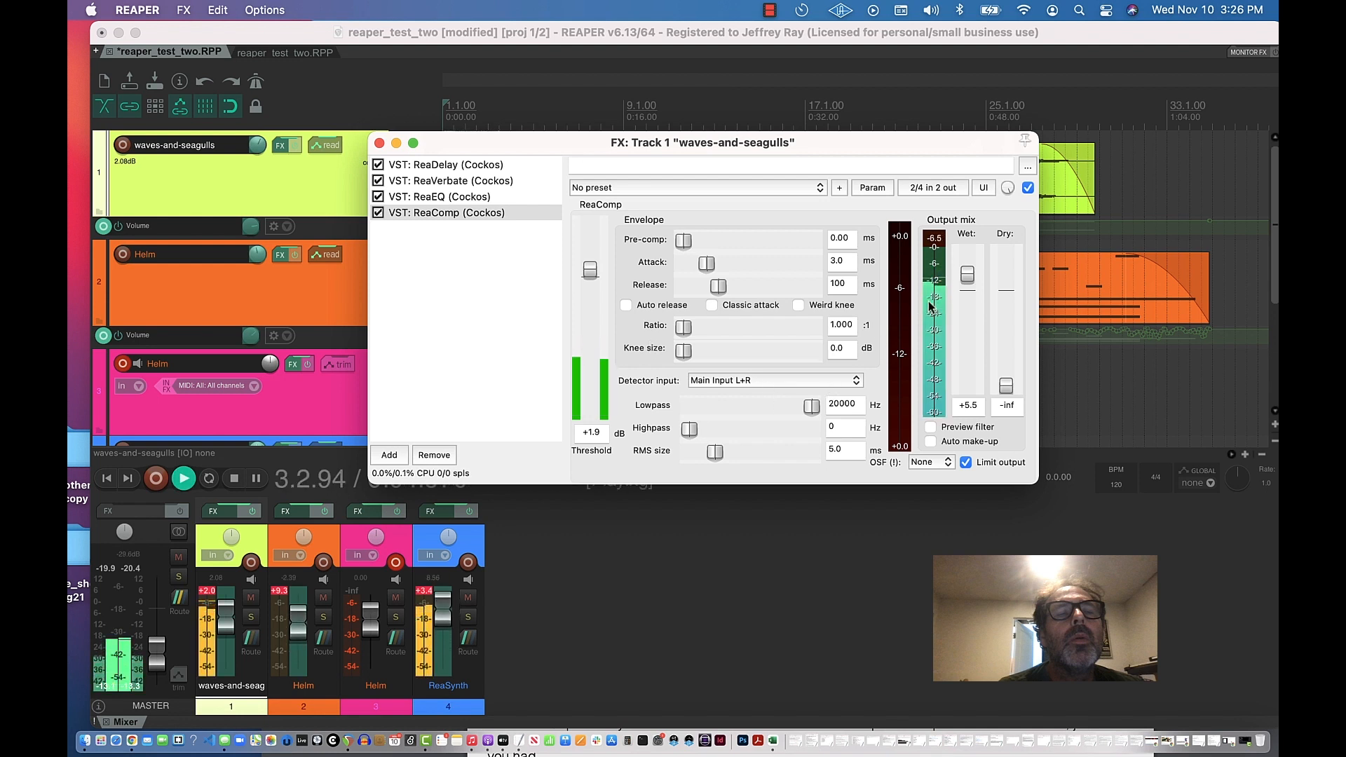
drag(968, 275, 968, 254)
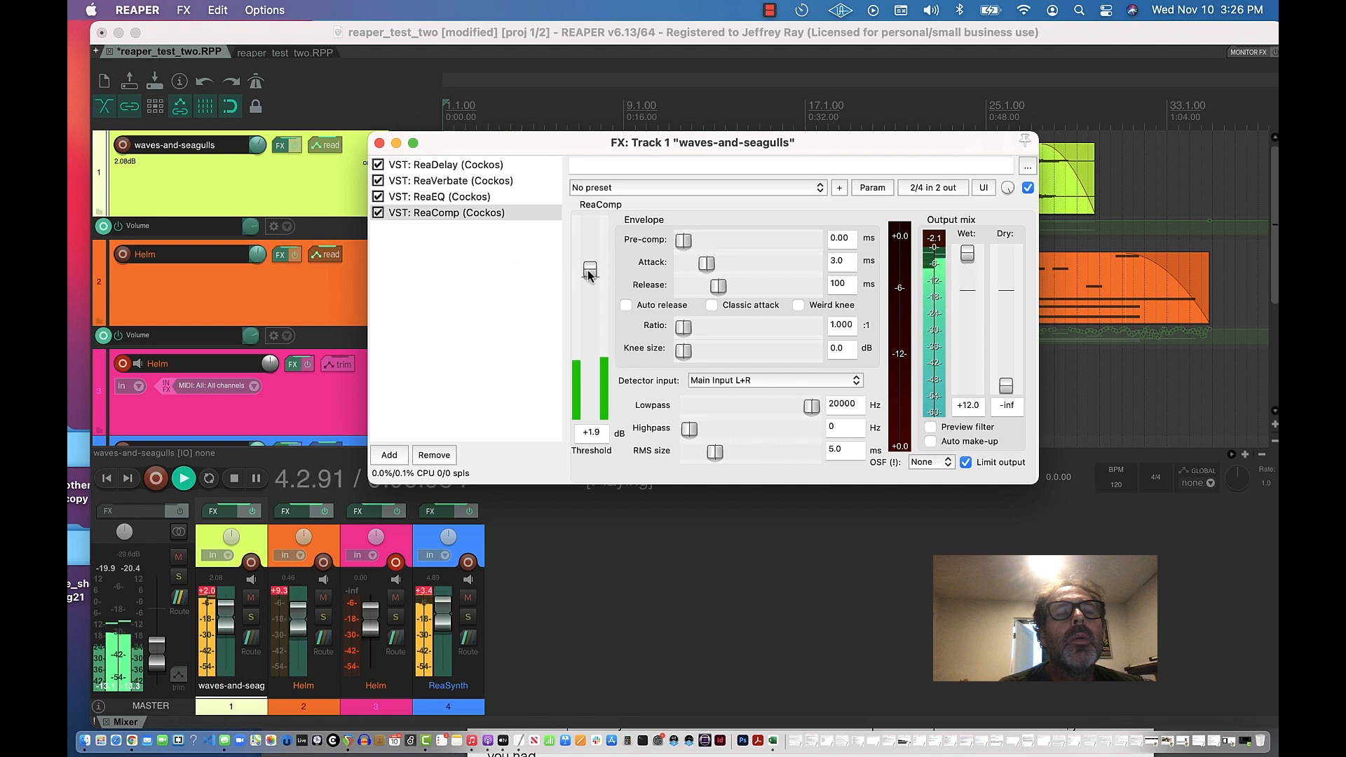
drag(590, 273, 586, 385)
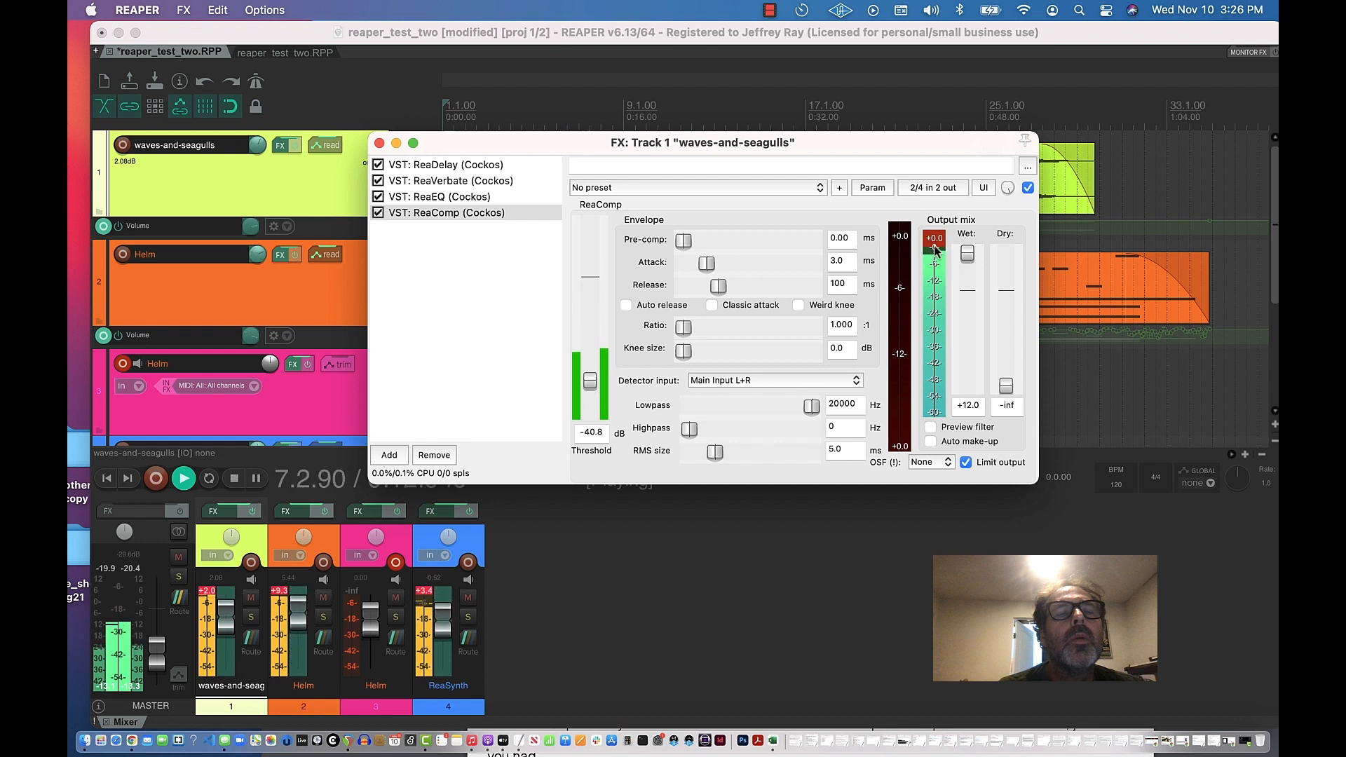
- Adjust ReaComp during playback to a threshold of about -0.7 dB, wet output of +3.7 dB and dry output of about -81.4 dB
drag(589, 380, 589, 282)
drag(968, 253, 967, 280)
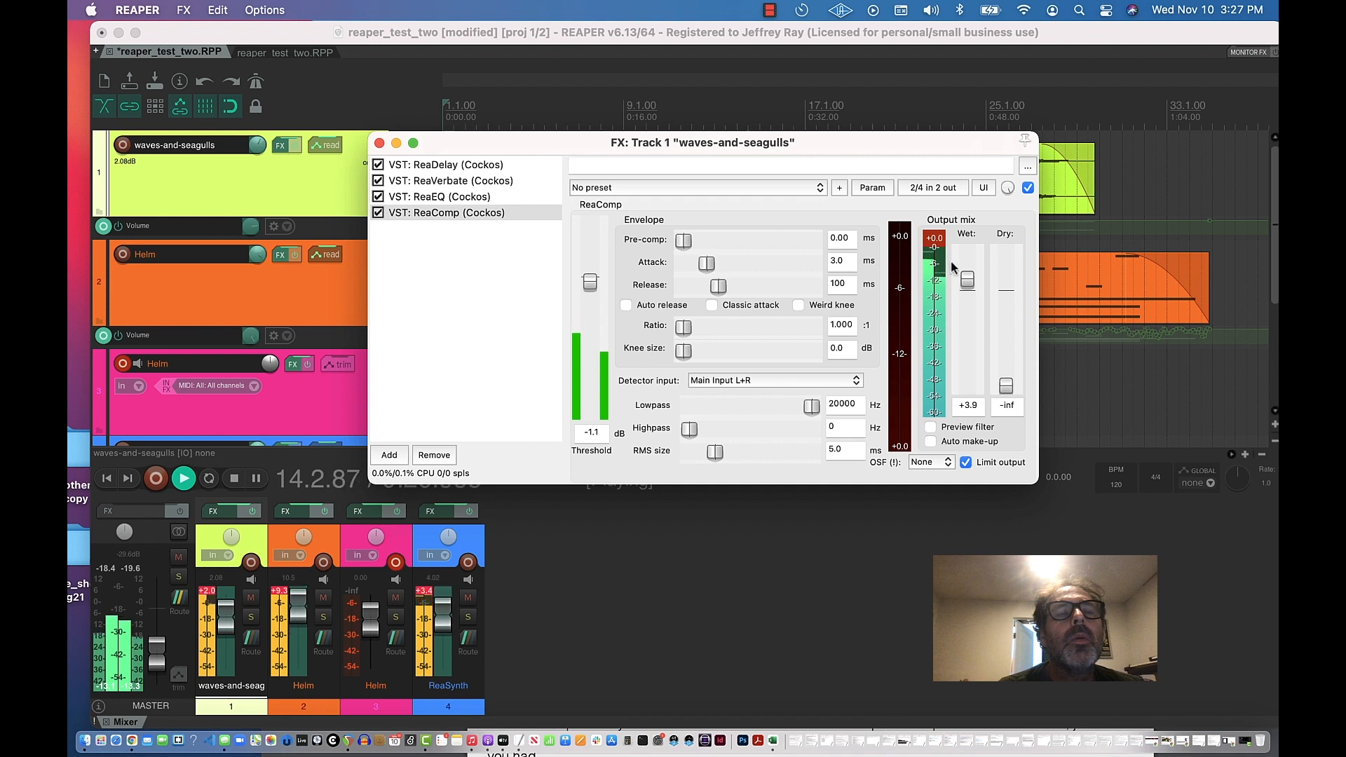
drag(967, 281, 968, 282)
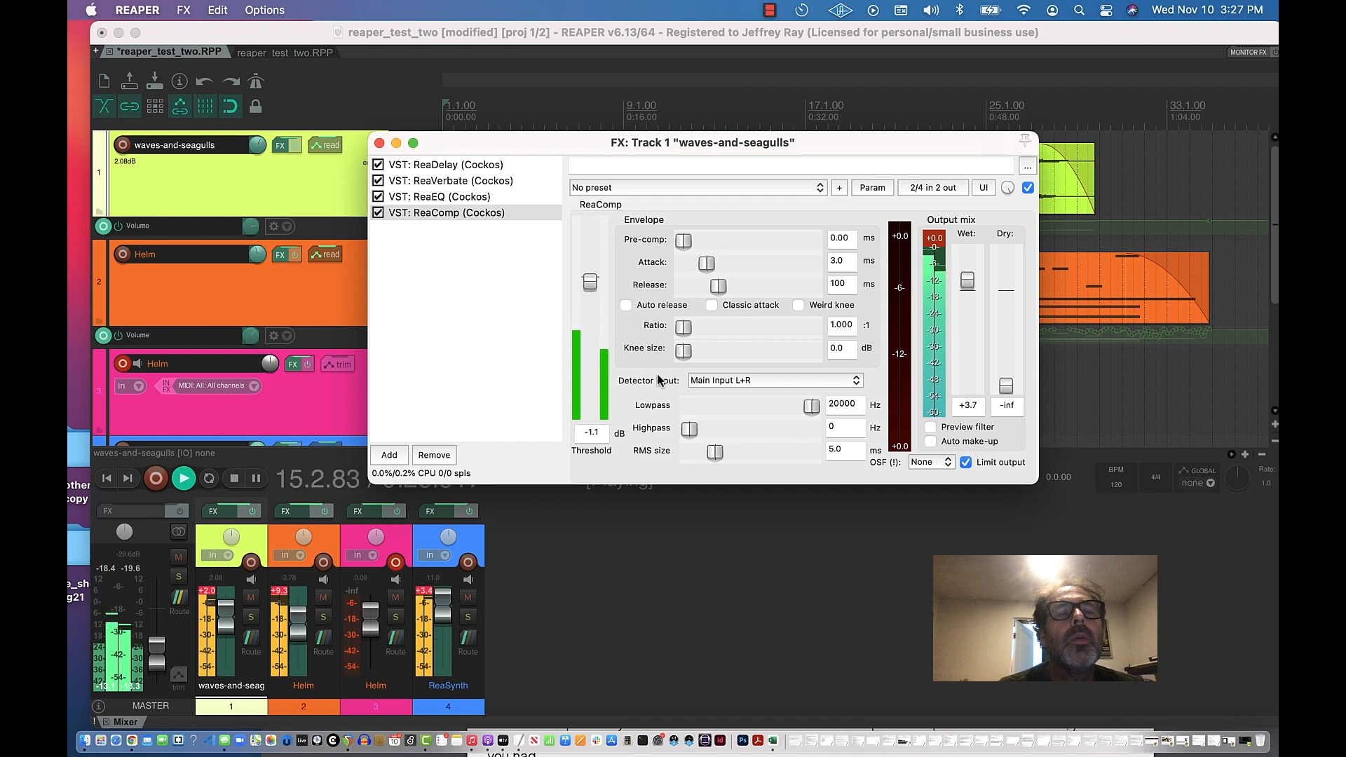
drag(590, 288, 590, 282)
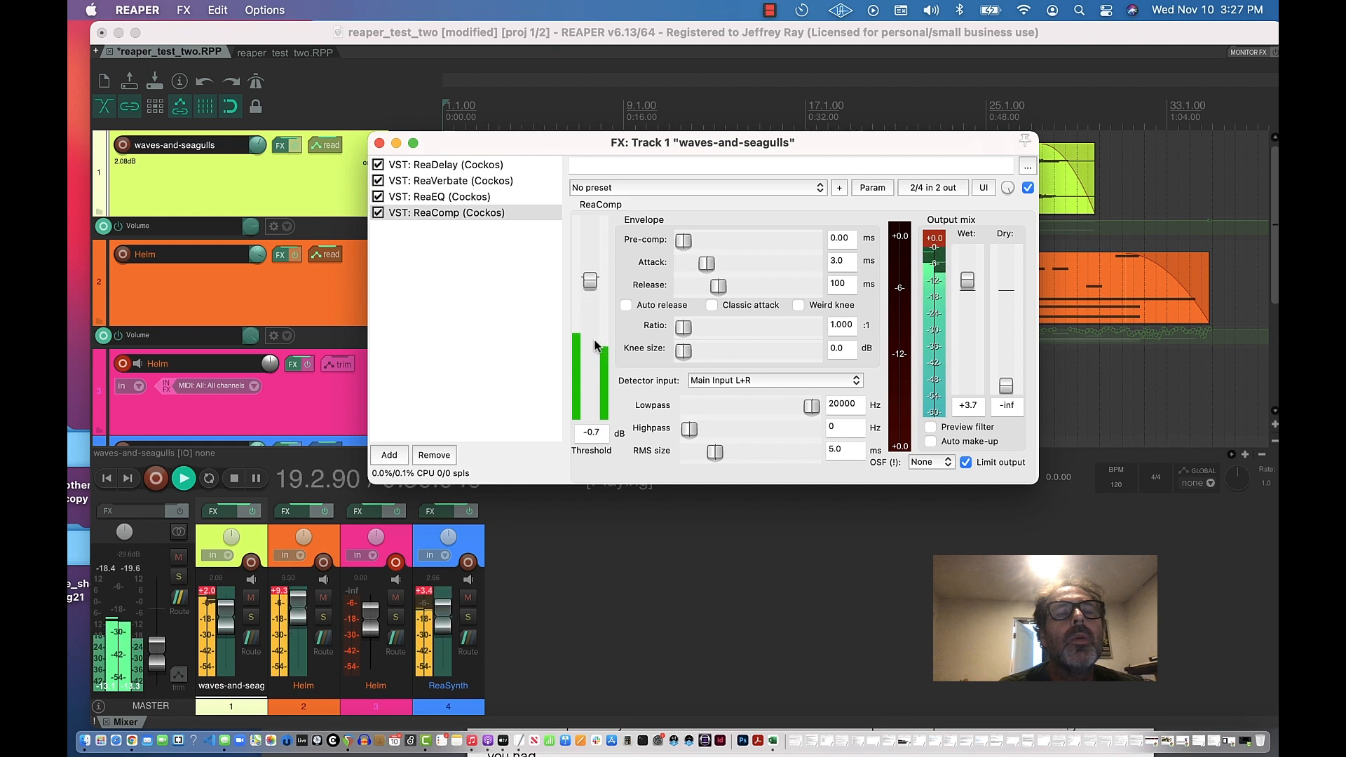
mouse_move(1006, 385)
mouse_down()
mouse_move(996, 221)
mouse_move(1006, 390)
mouse_up()
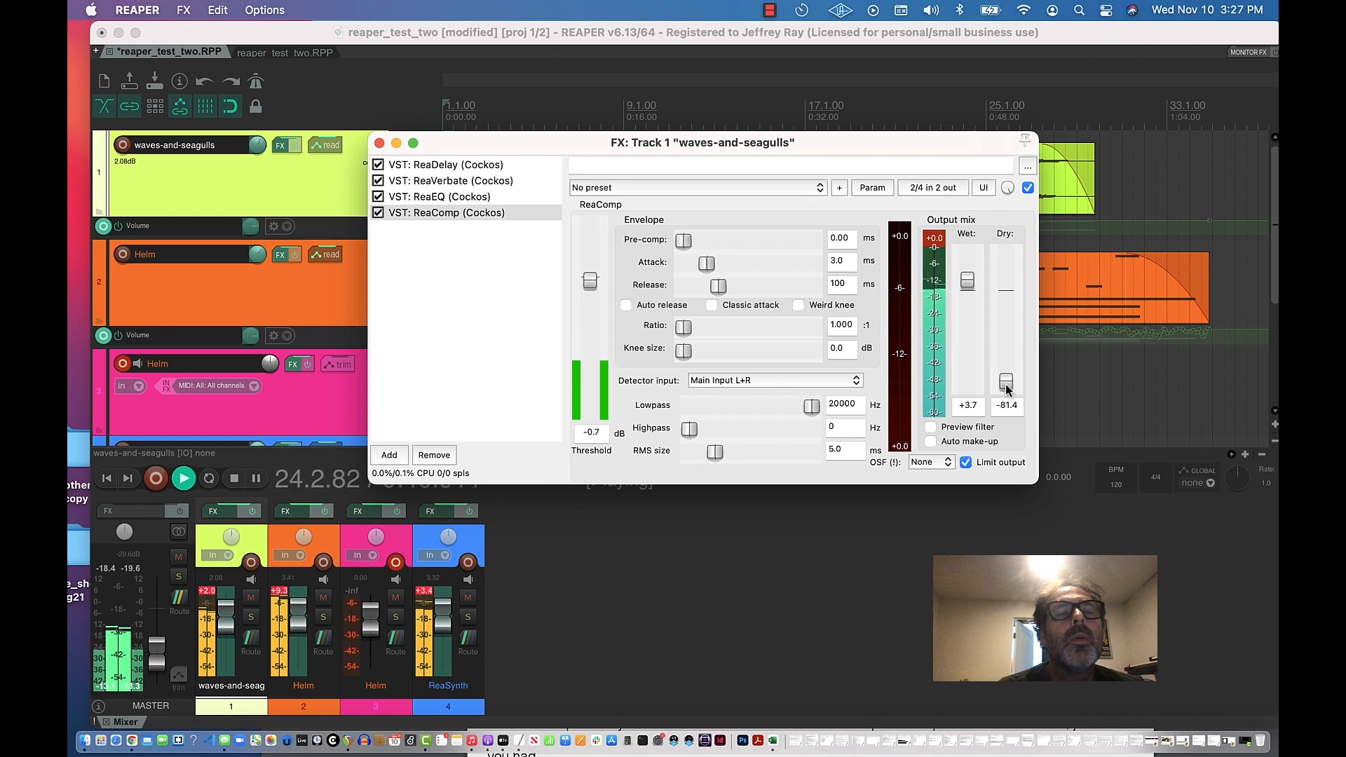